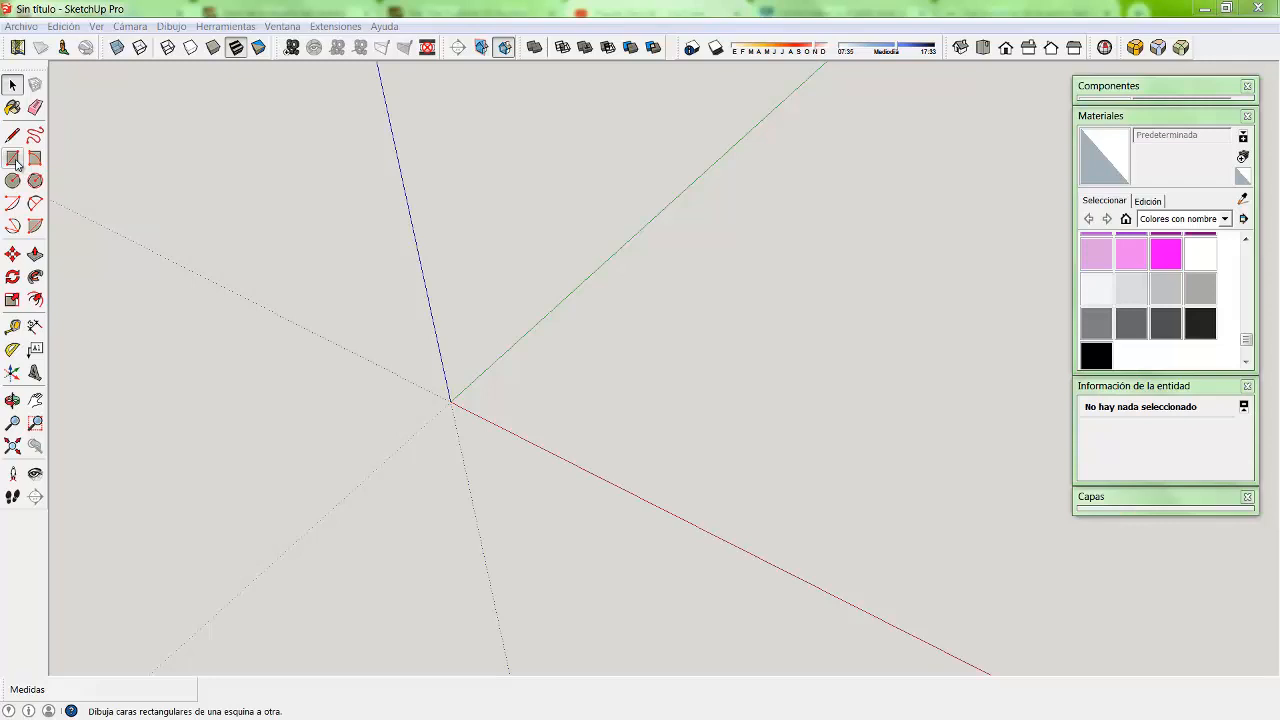
Draw a circle with a 100 mm radius centred on the origin, flat on the ground plane.
click(13, 159)
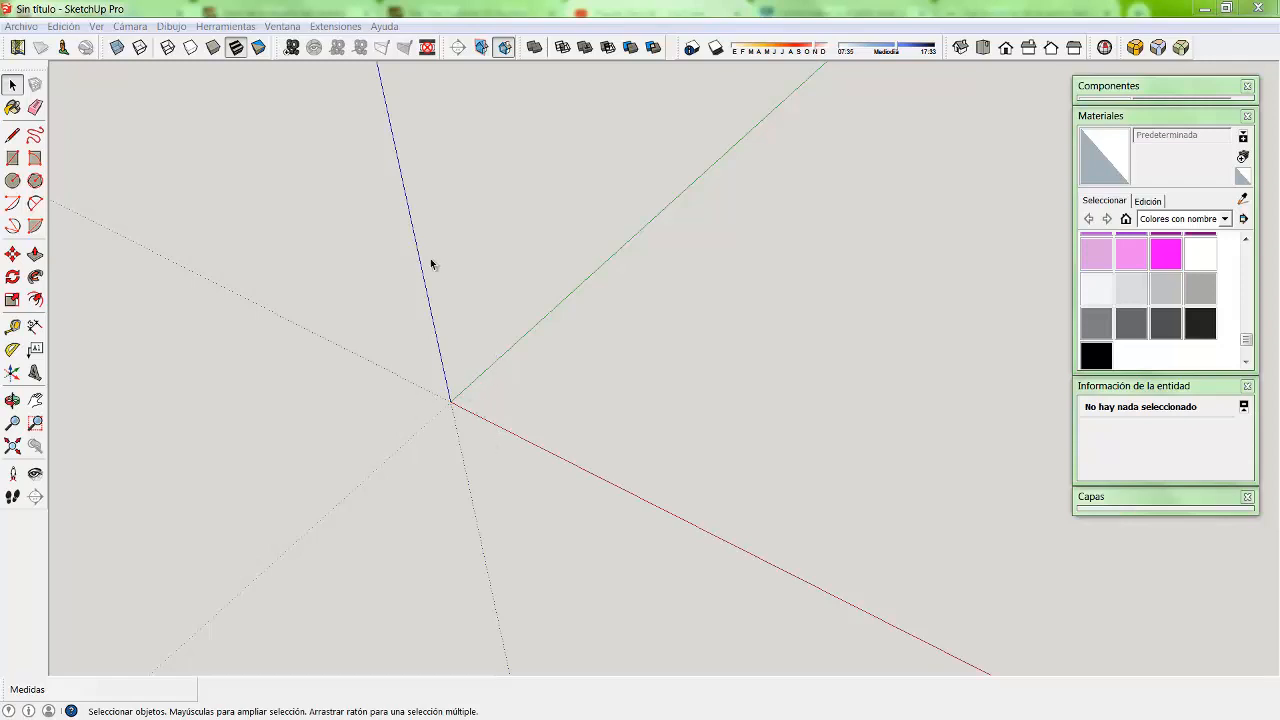
click(13, 181)
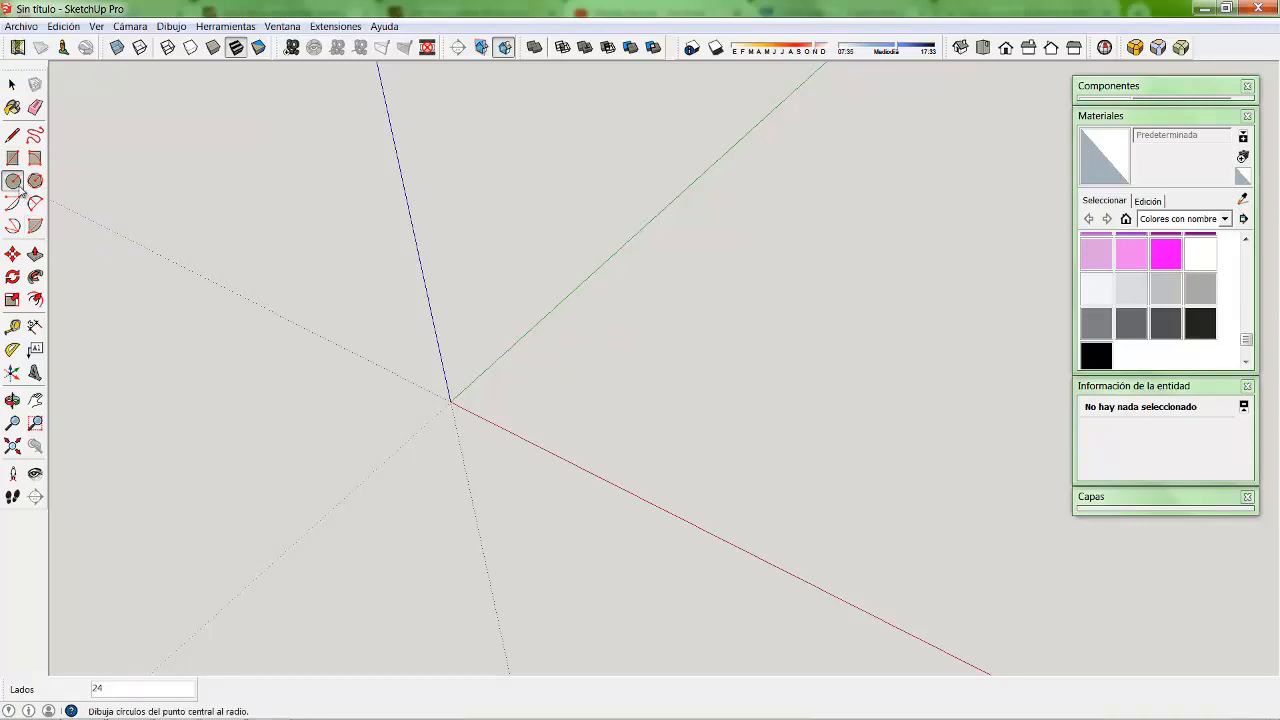
click(451, 402)
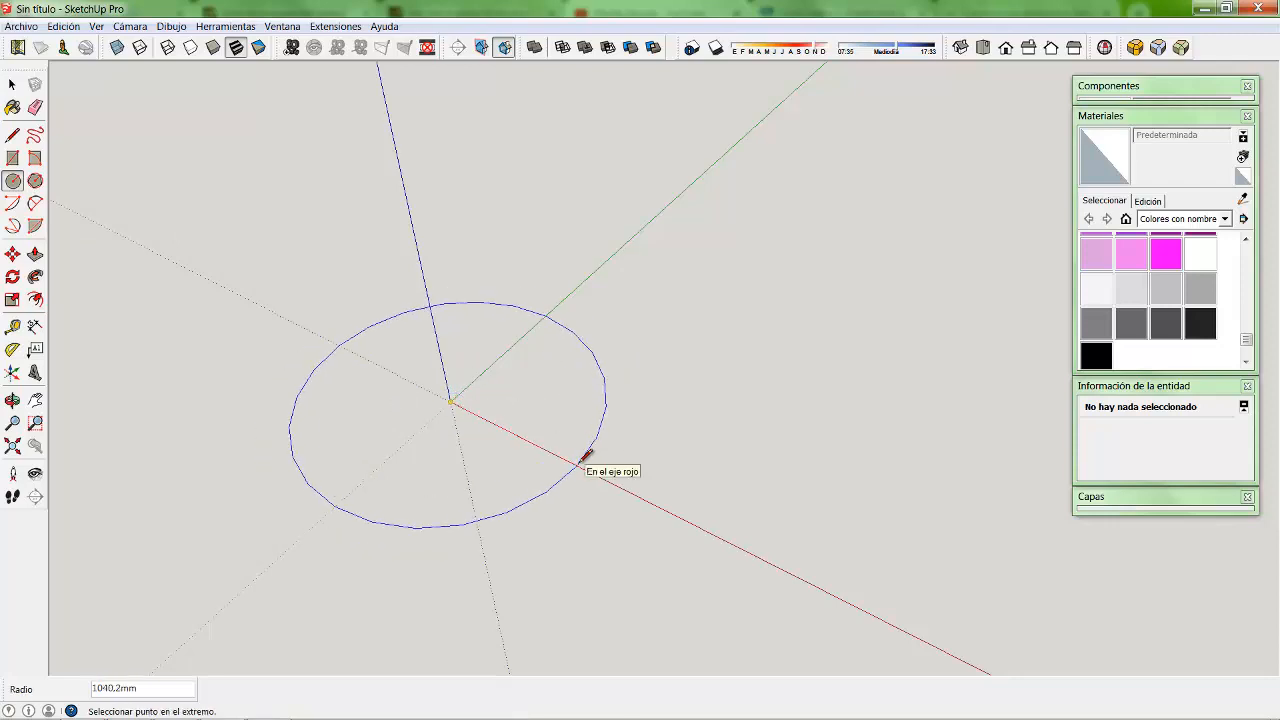
text(100)
key(Return)
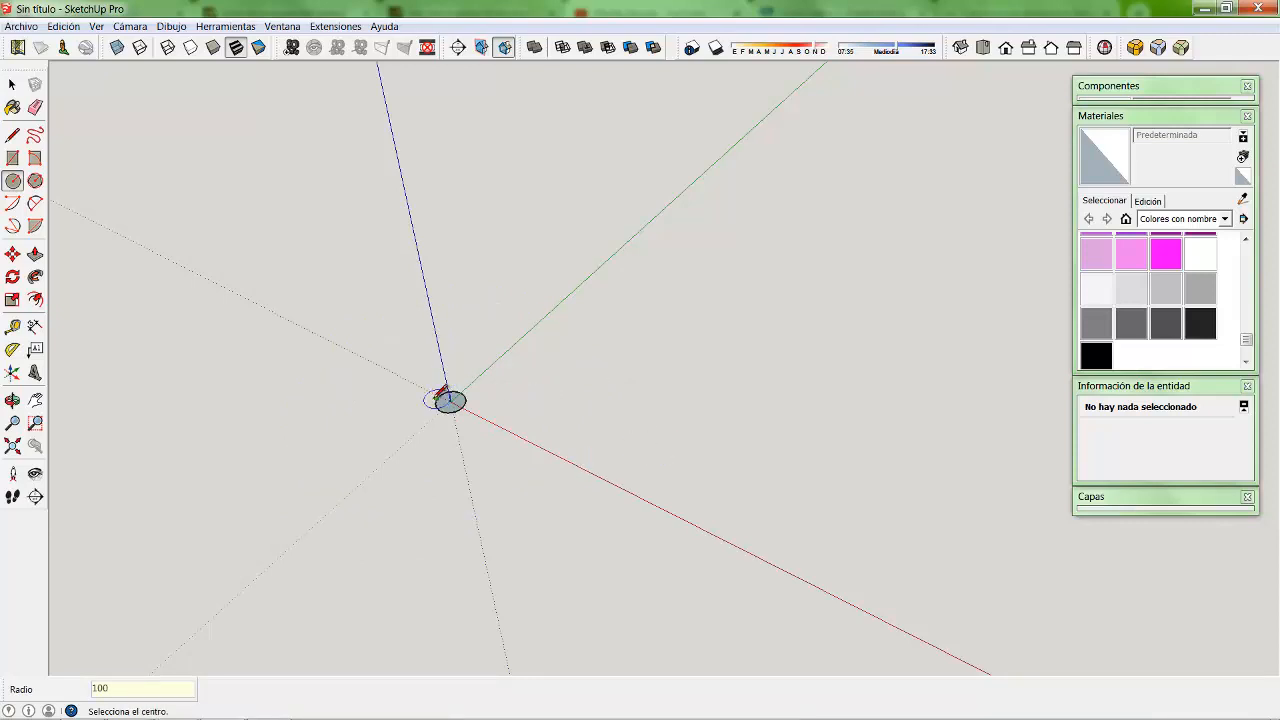
scroll(440, 395, up, 6)
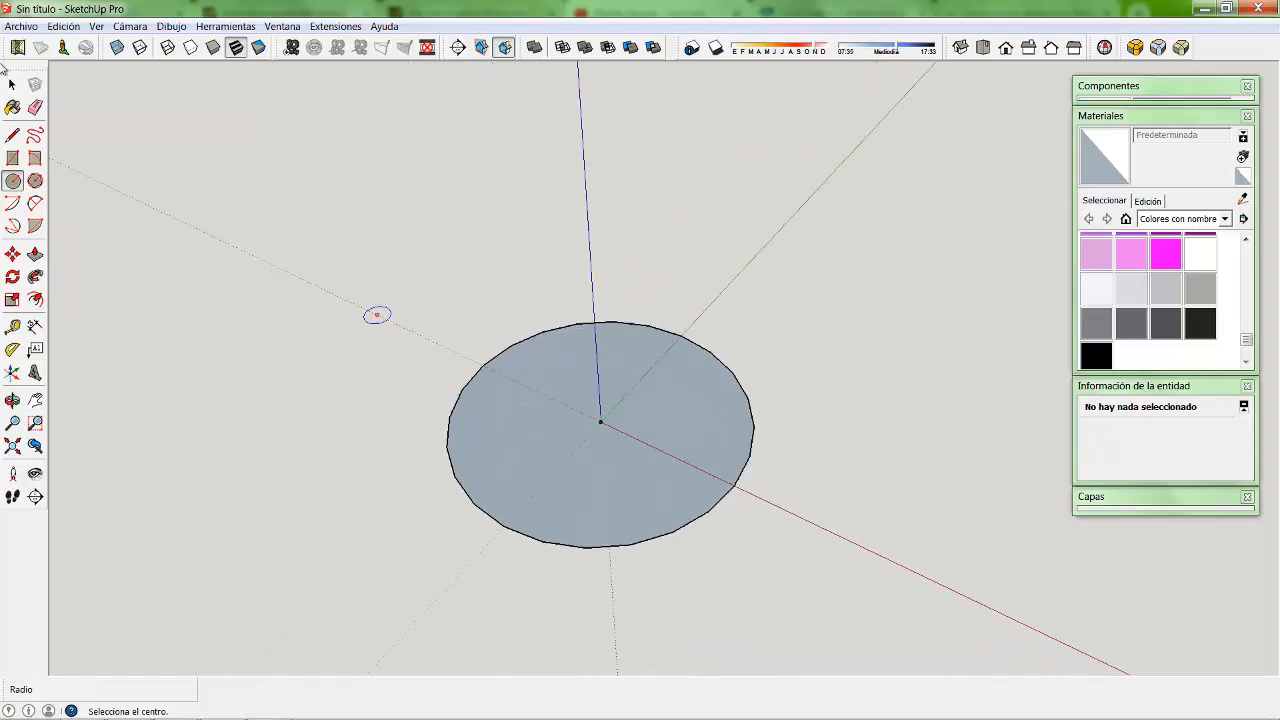
Set the circle's number of segments to 50.
click(12, 84)
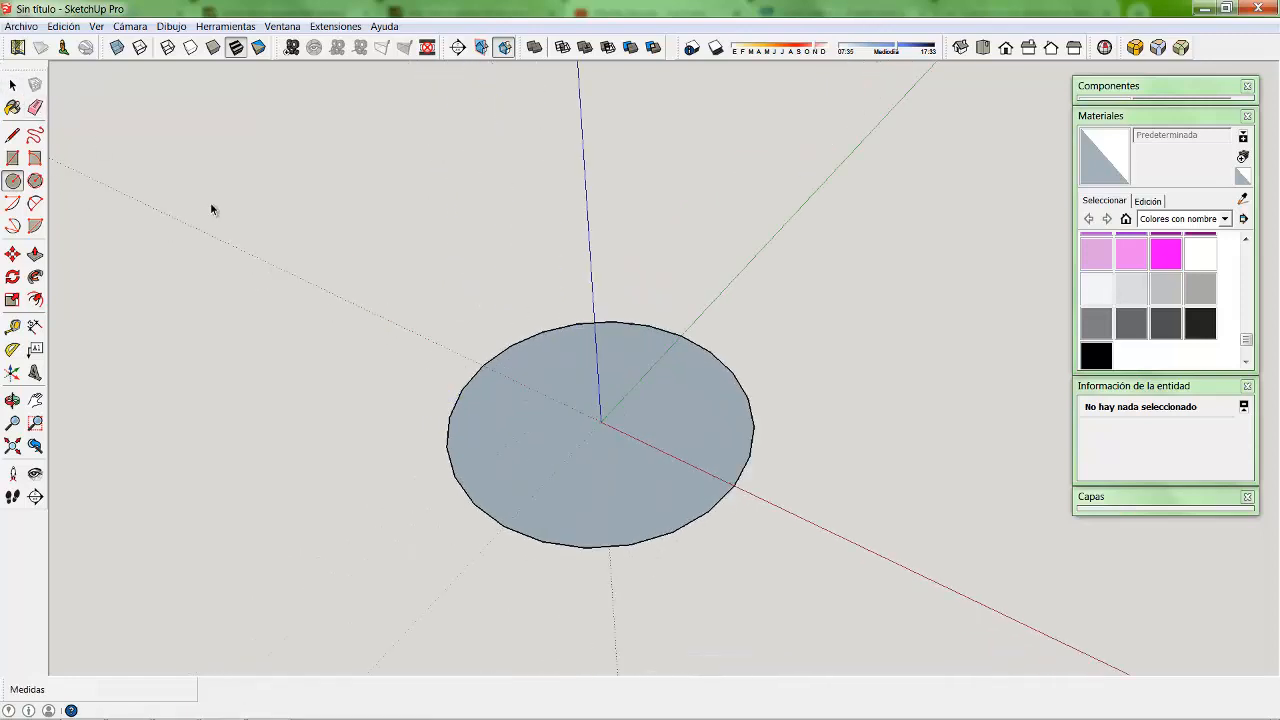
click(479, 372)
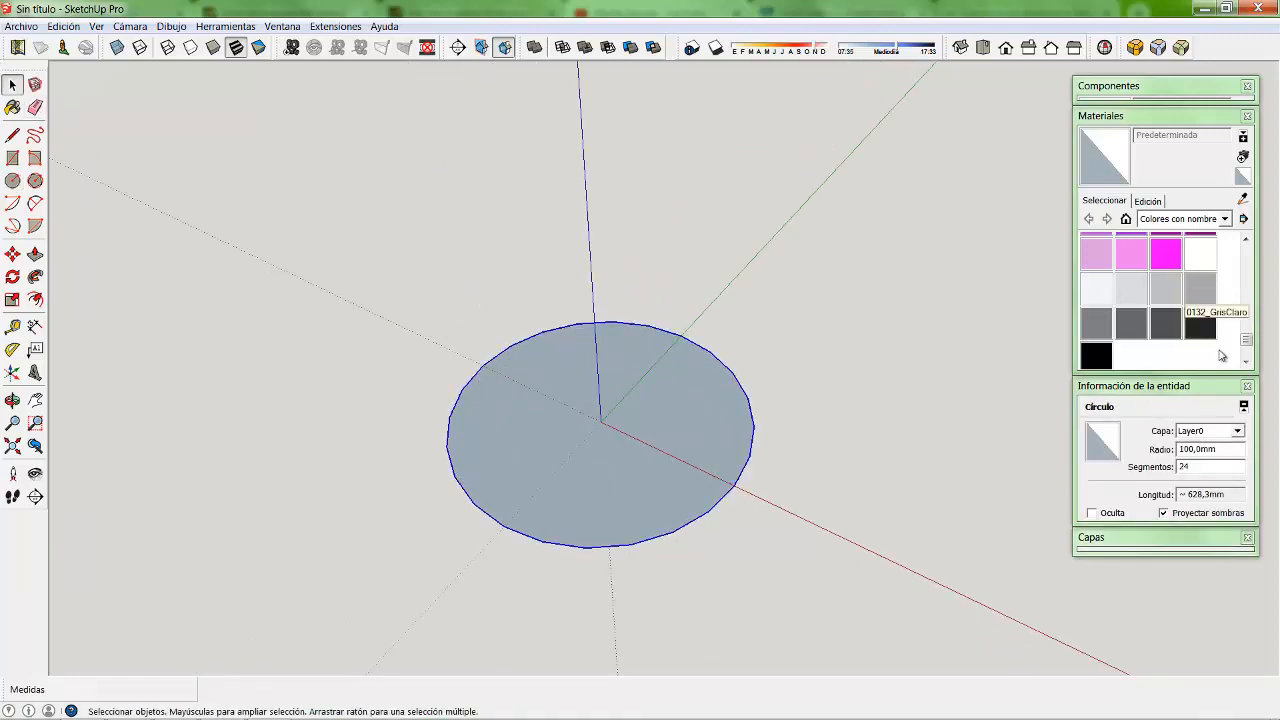
click(1212, 466)
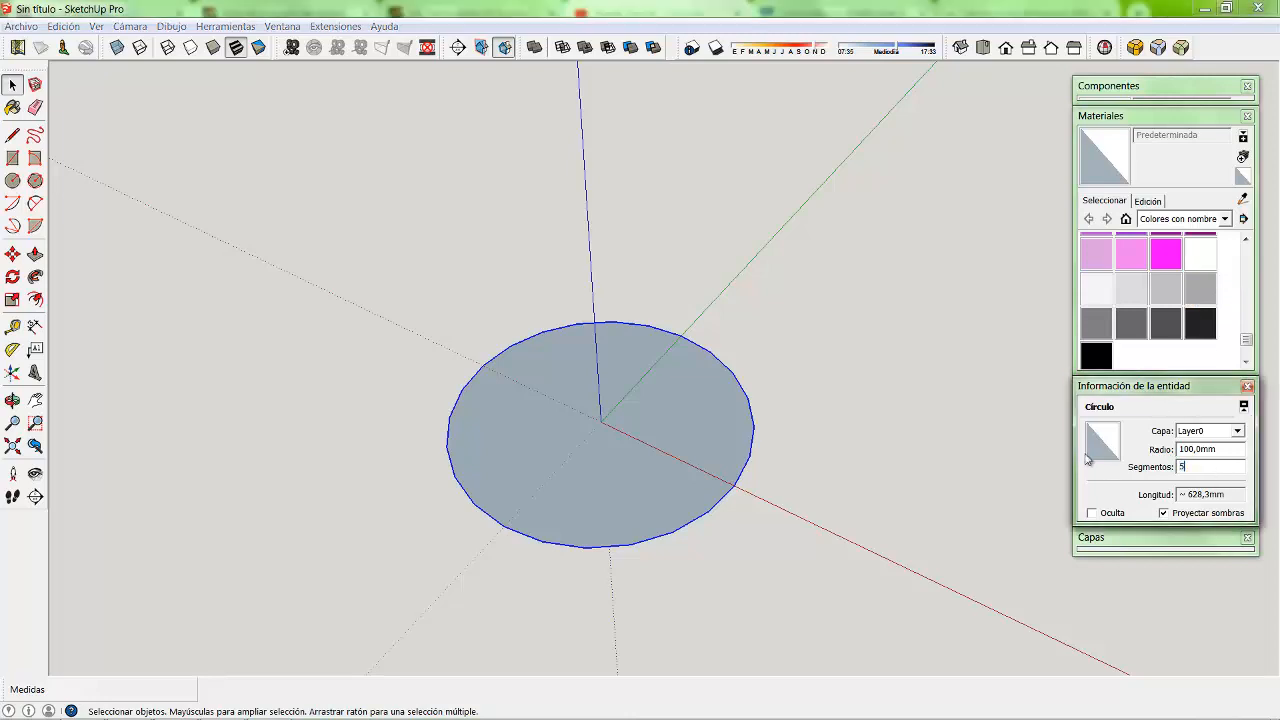
key(Return)
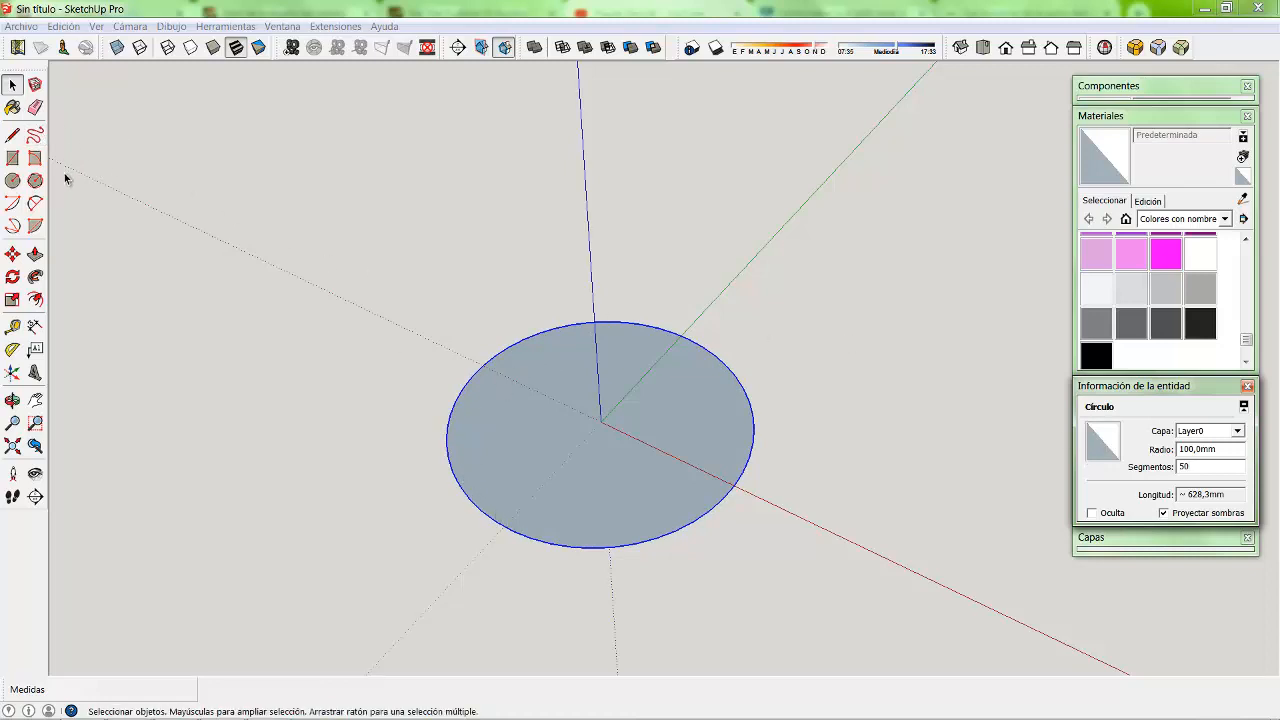
Group the circle's face together with its edge.
double_click(516, 396)
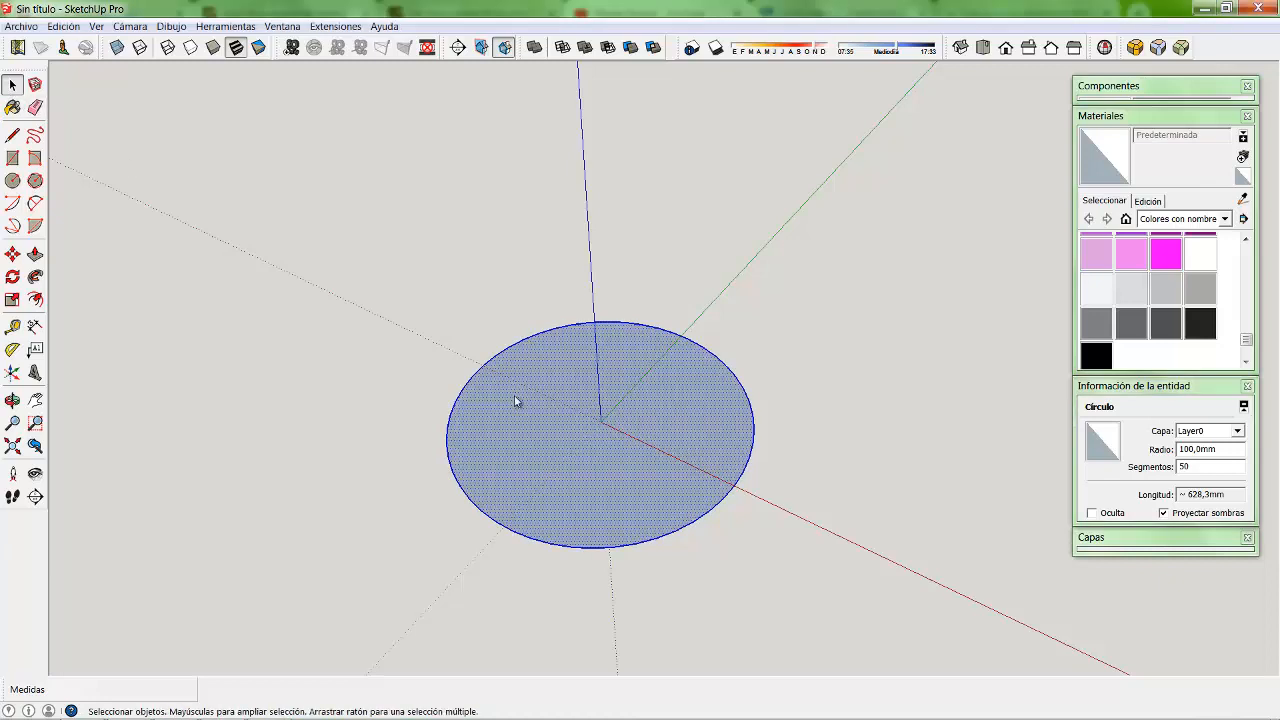
right_click(516, 396)
click(590, 523)
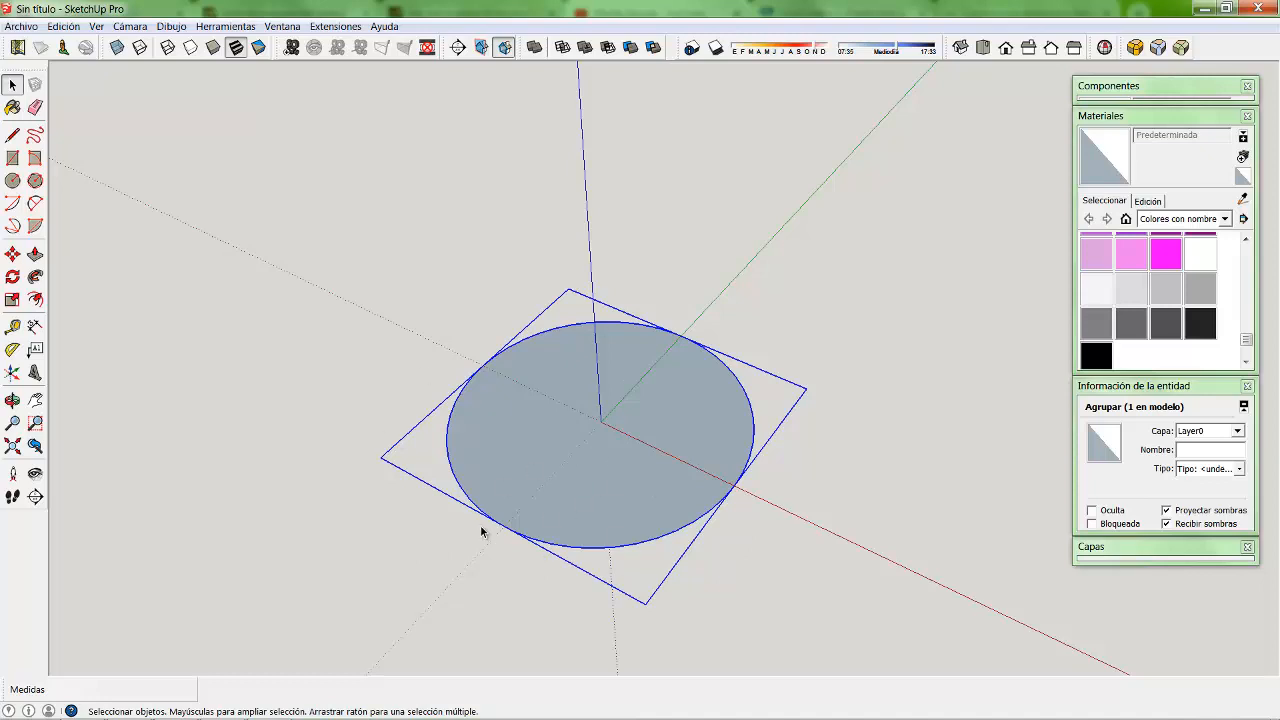
Draw a square of about 43 mm per side on the circle, from the origin between the red and green axes.
click(17, 277)
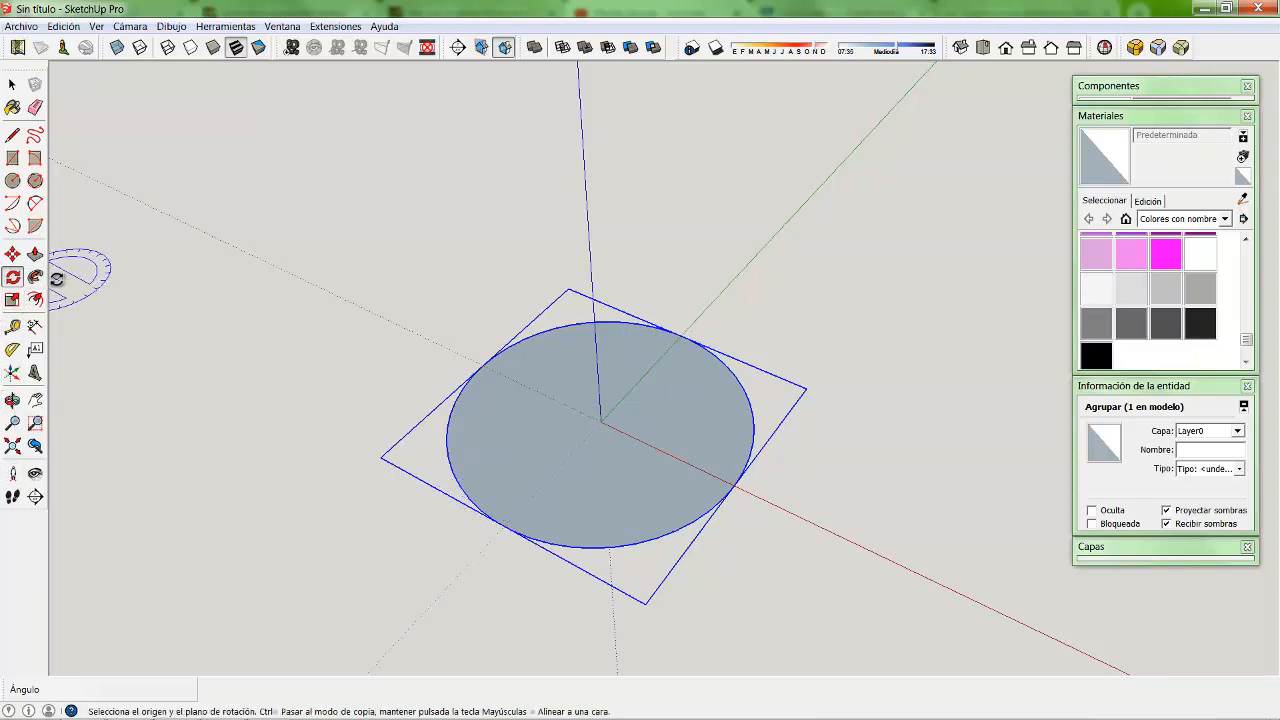
click(11, 160)
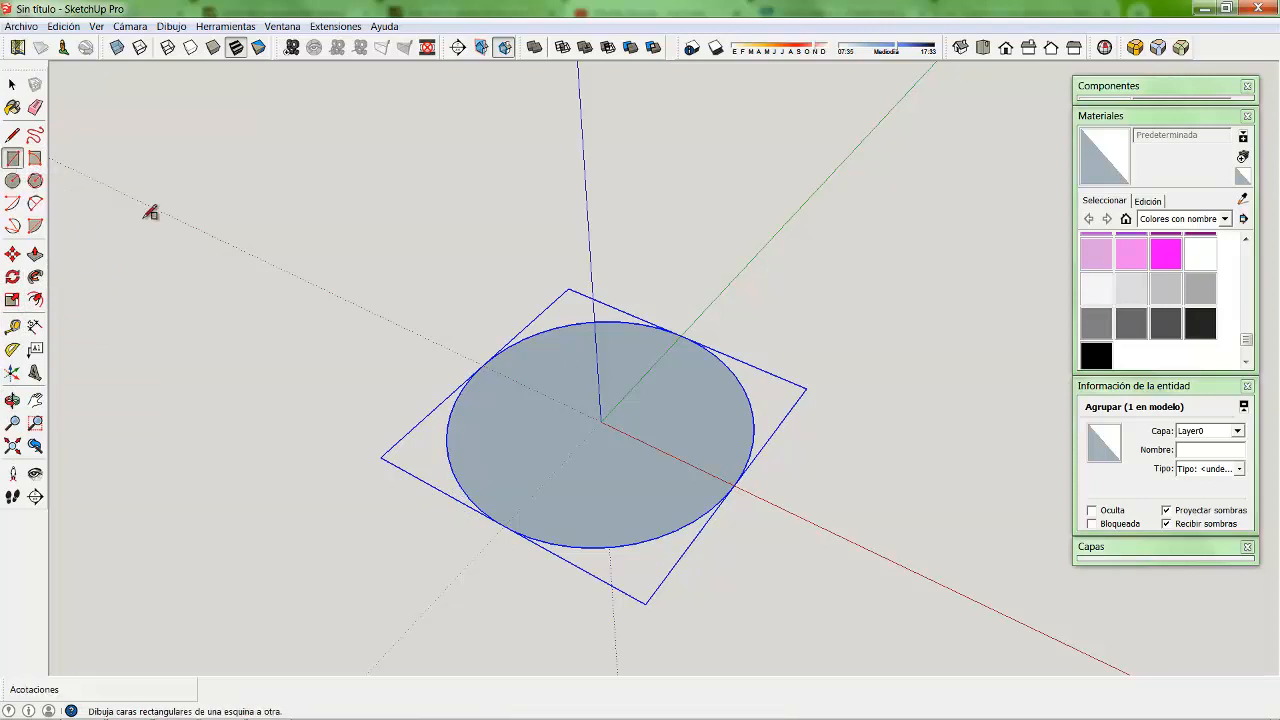
click(604, 418)
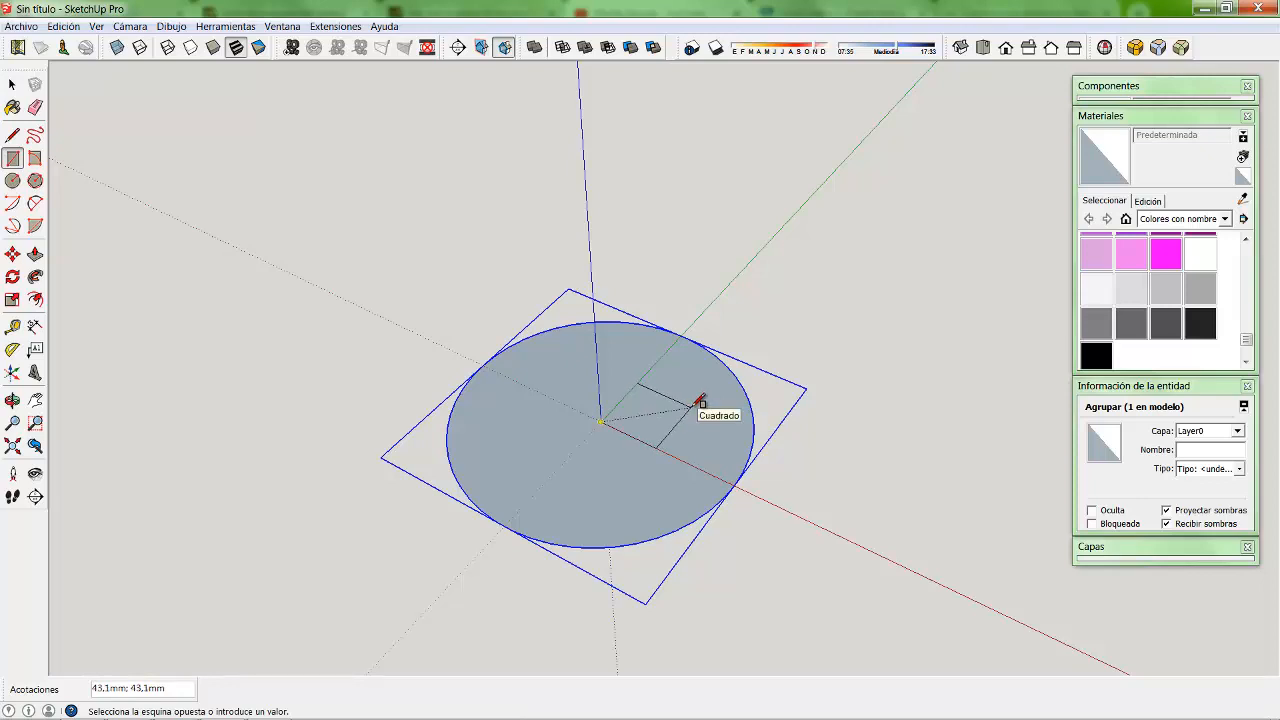
click(700, 401)
click(14, 87)
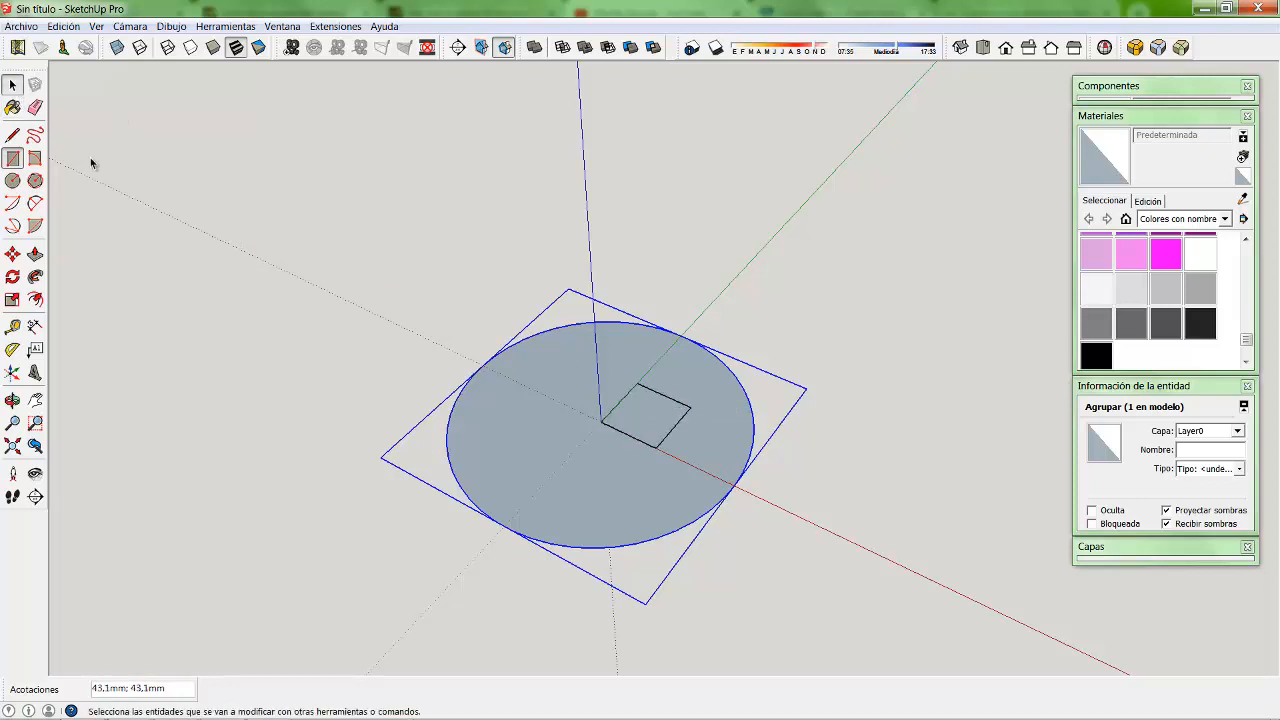
Extrude the square upward 50 mm with Push/Pull.
key(p)
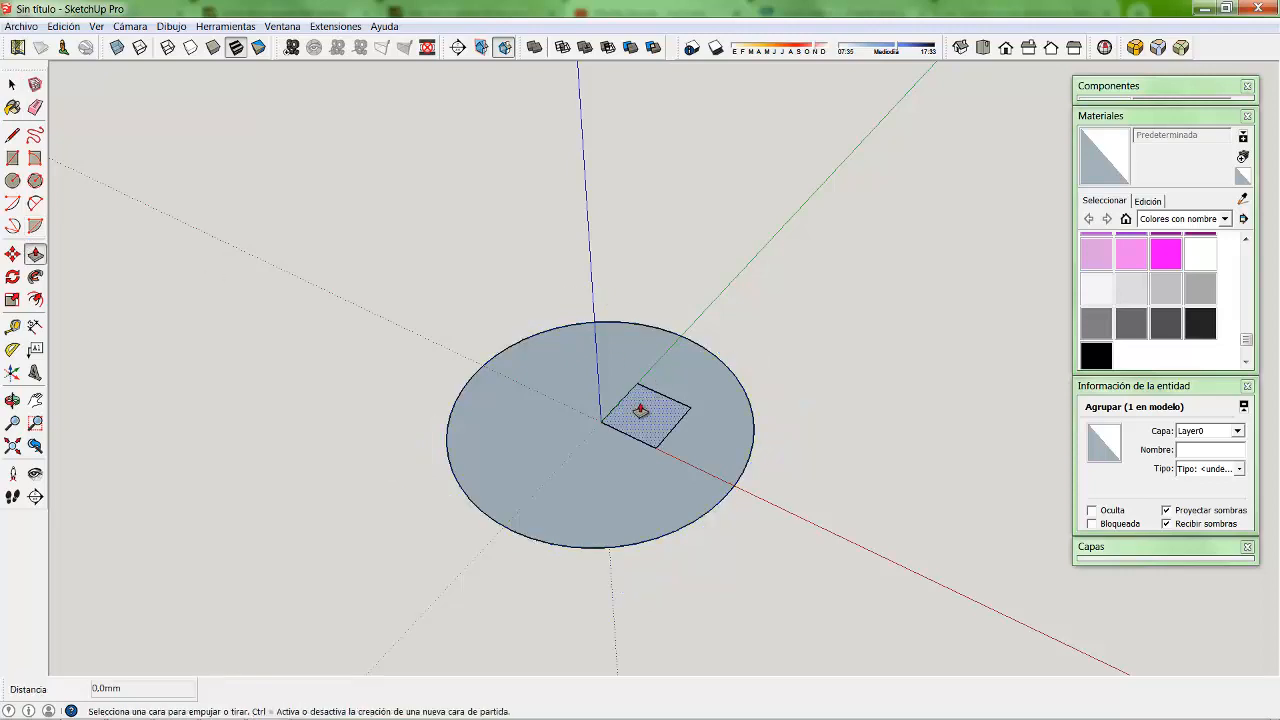
click(641, 418)
drag(641, 418, 646, 375)
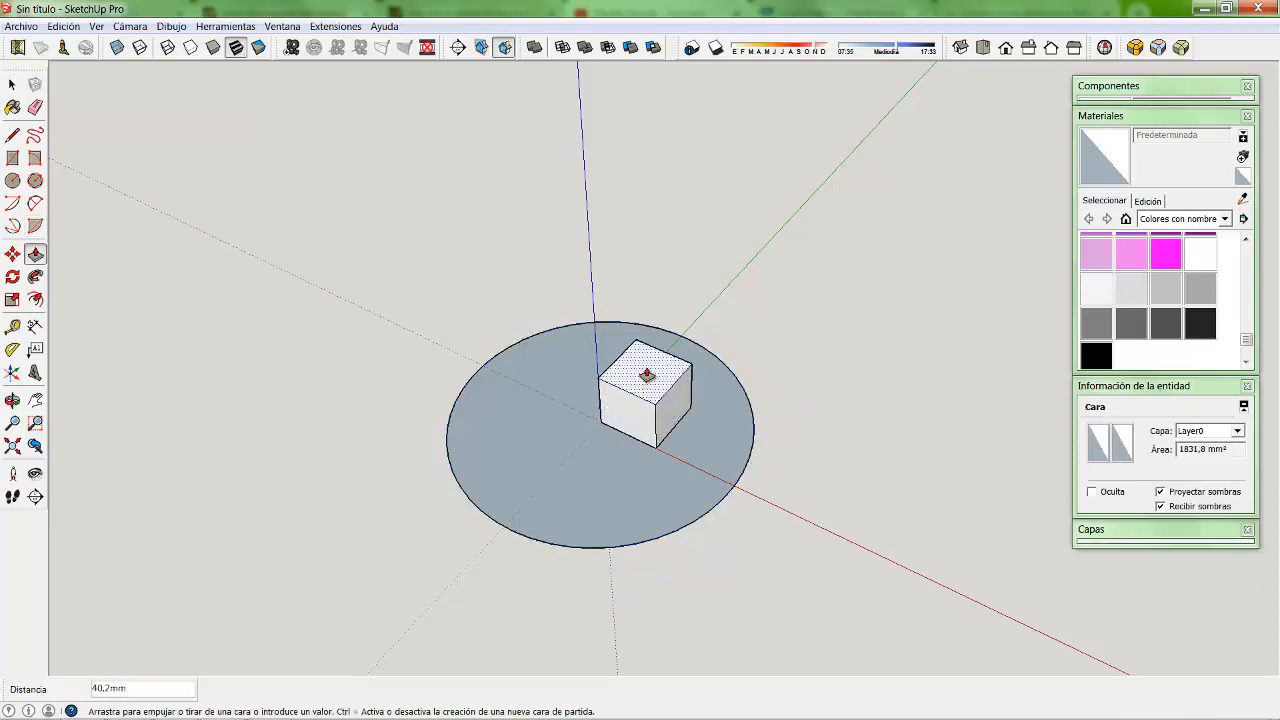
text(50)
key(Return)
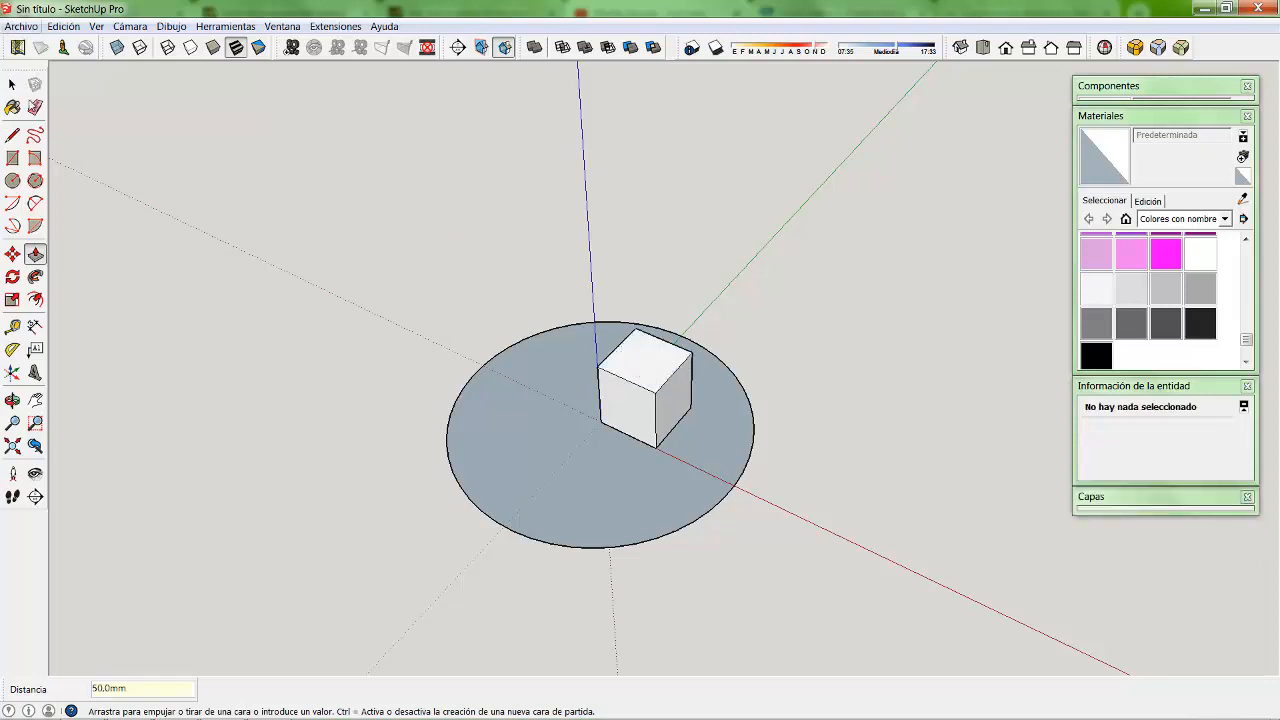
Group all faces and edges of the extruded box.
click(22, 89)
triple_click(650, 377)
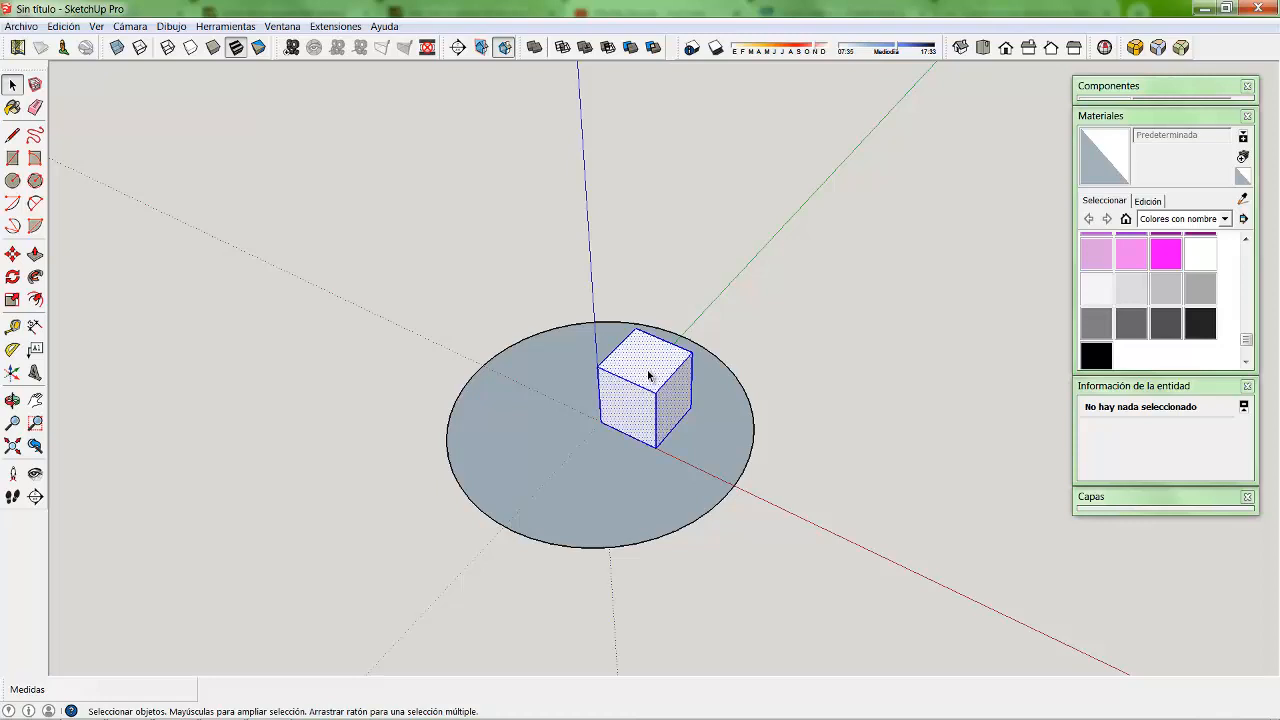
right_click(648, 375)
click(698, 497)
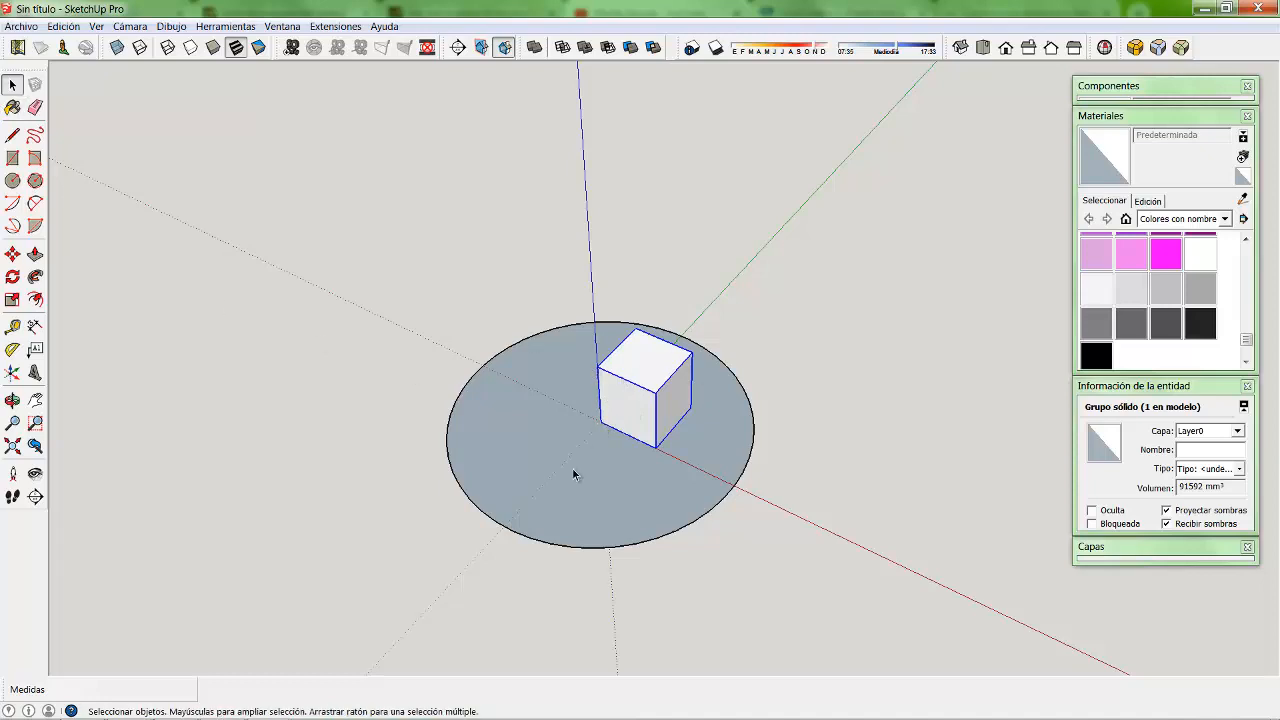
Rotate the circle group 90° around the red axis at the origin so it stands upright against the box.
click(549, 428)
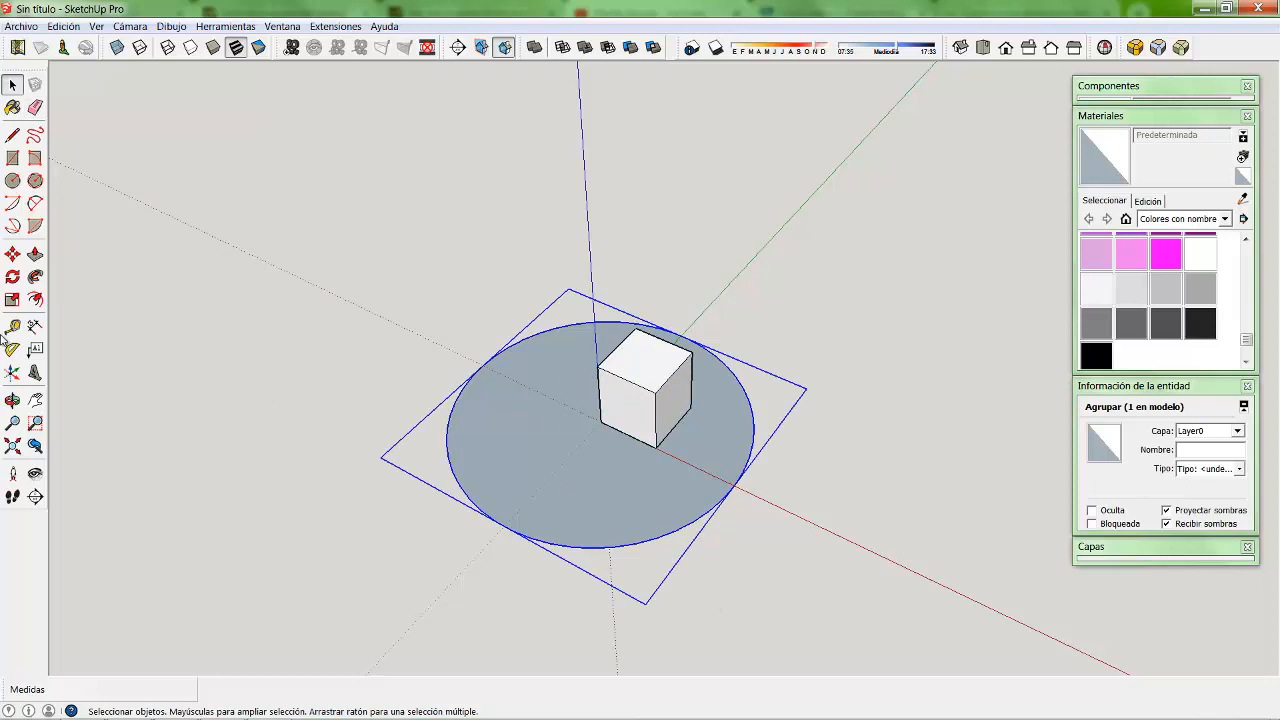
click(13, 279)
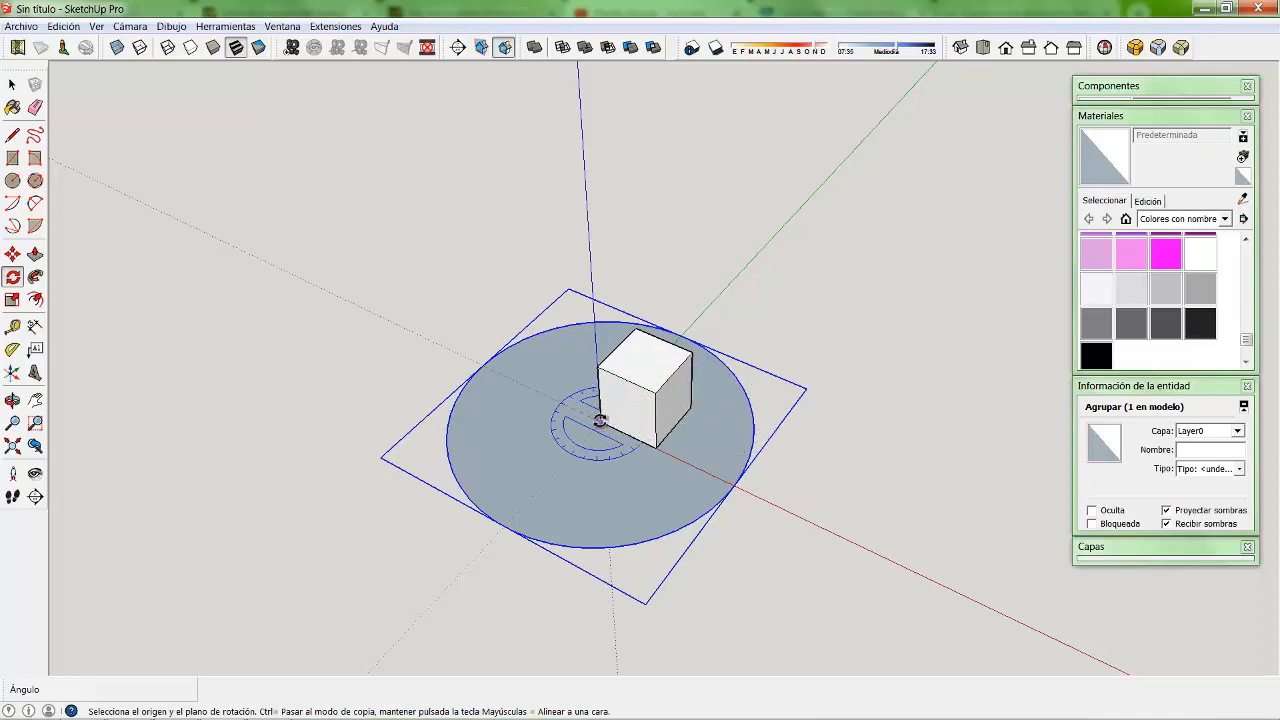
key(y)
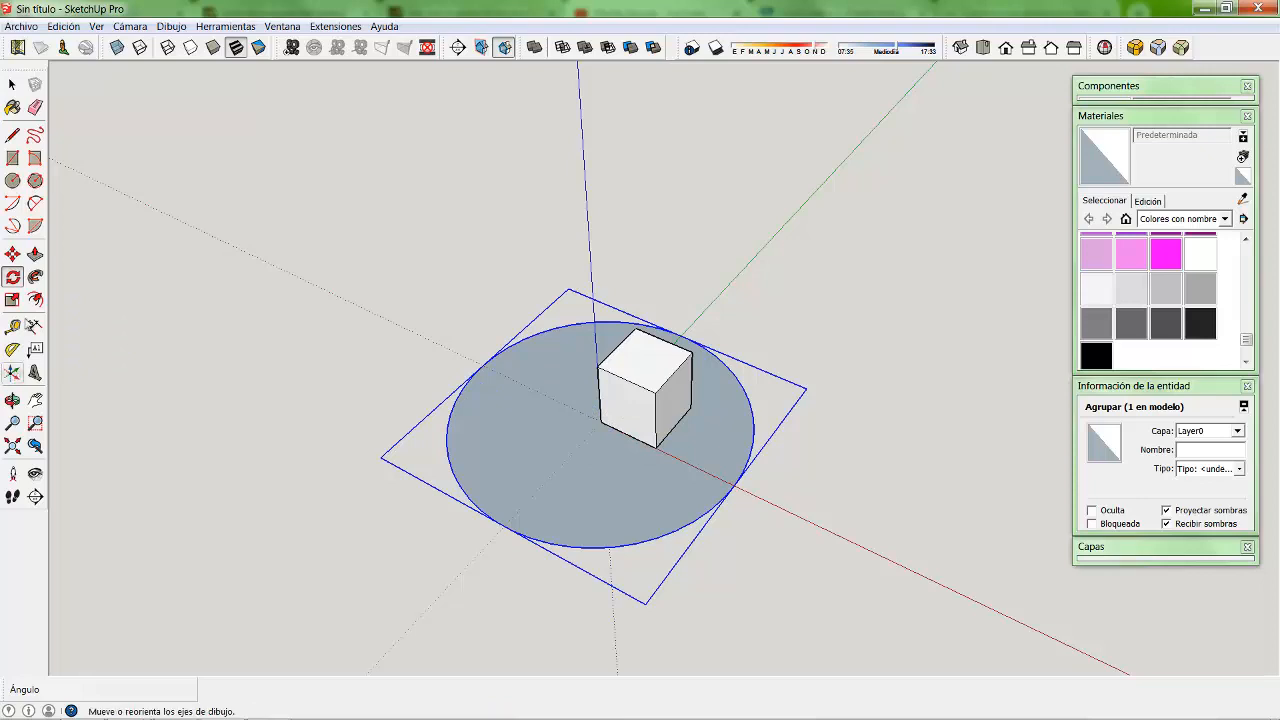
click(12, 400)
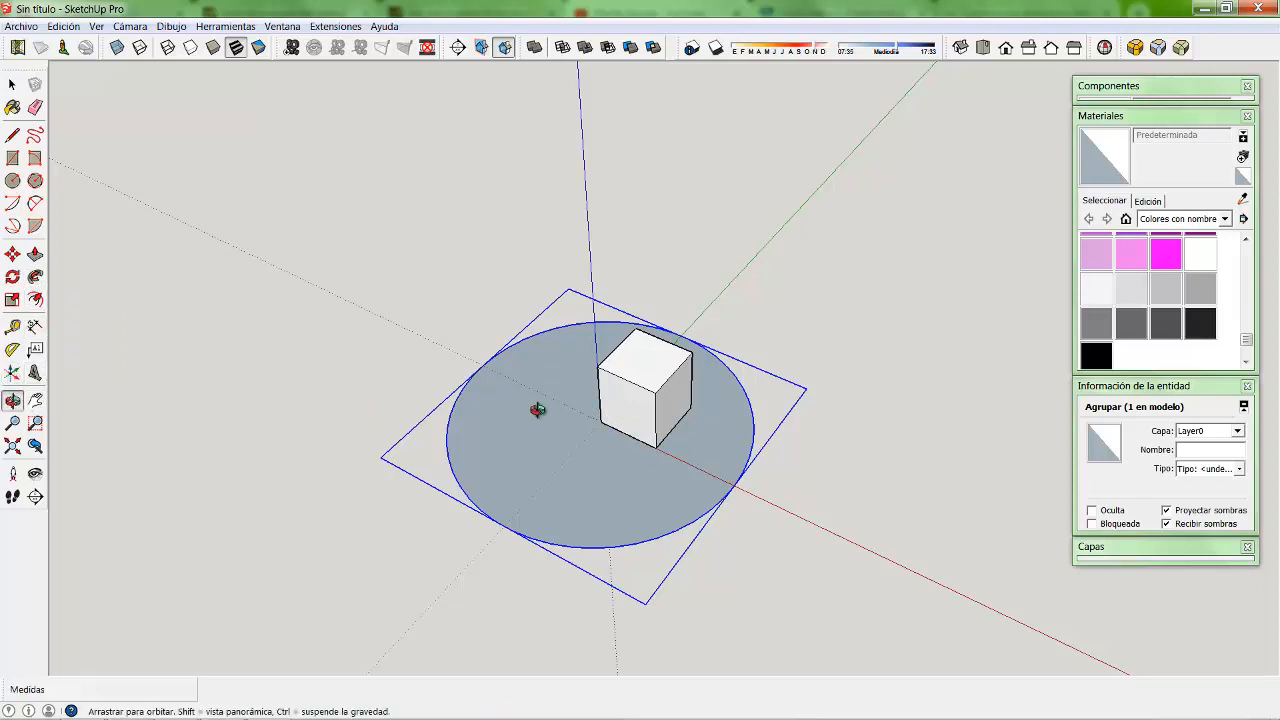
drag(537, 410, 970, 366)
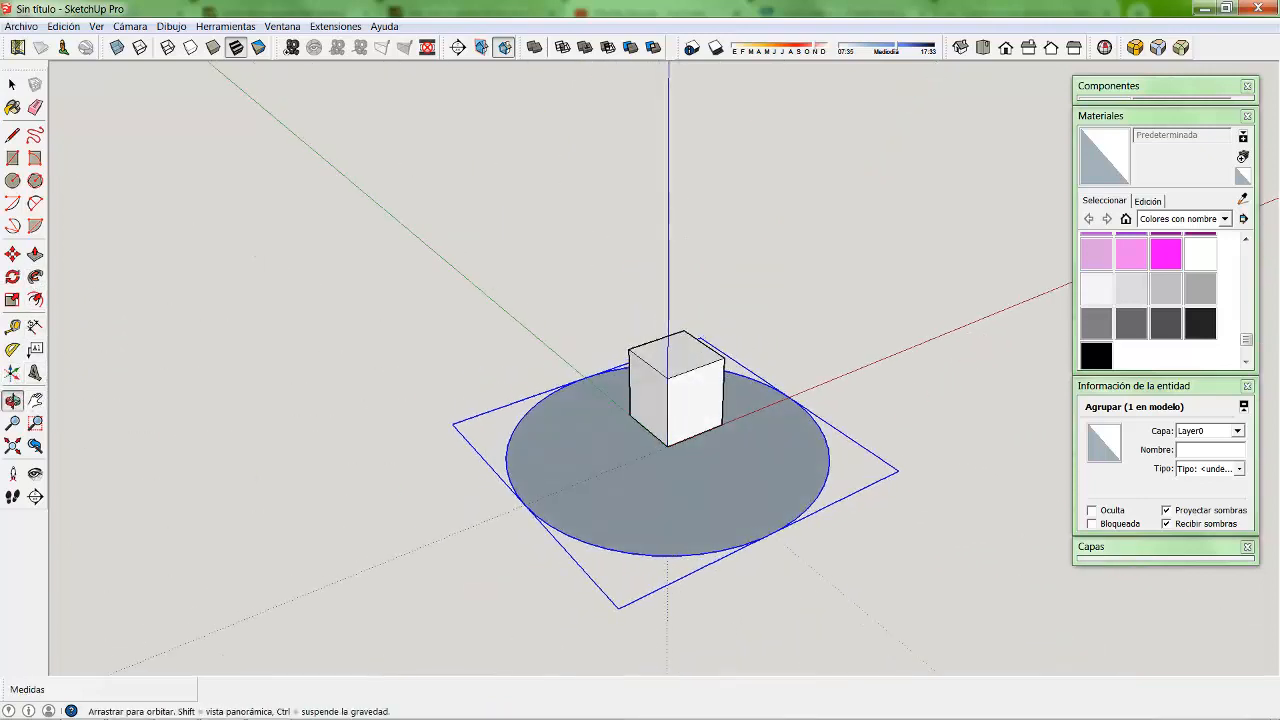
click(12, 276)
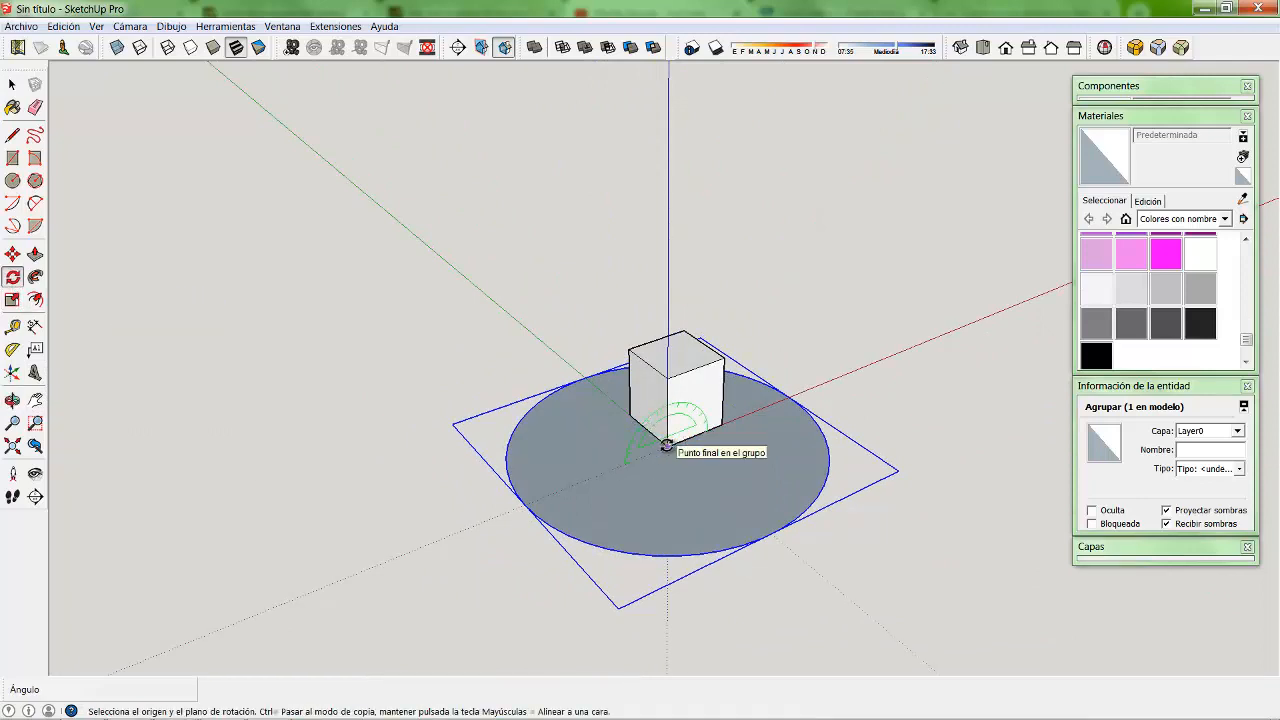
key(Right)
key(Left)
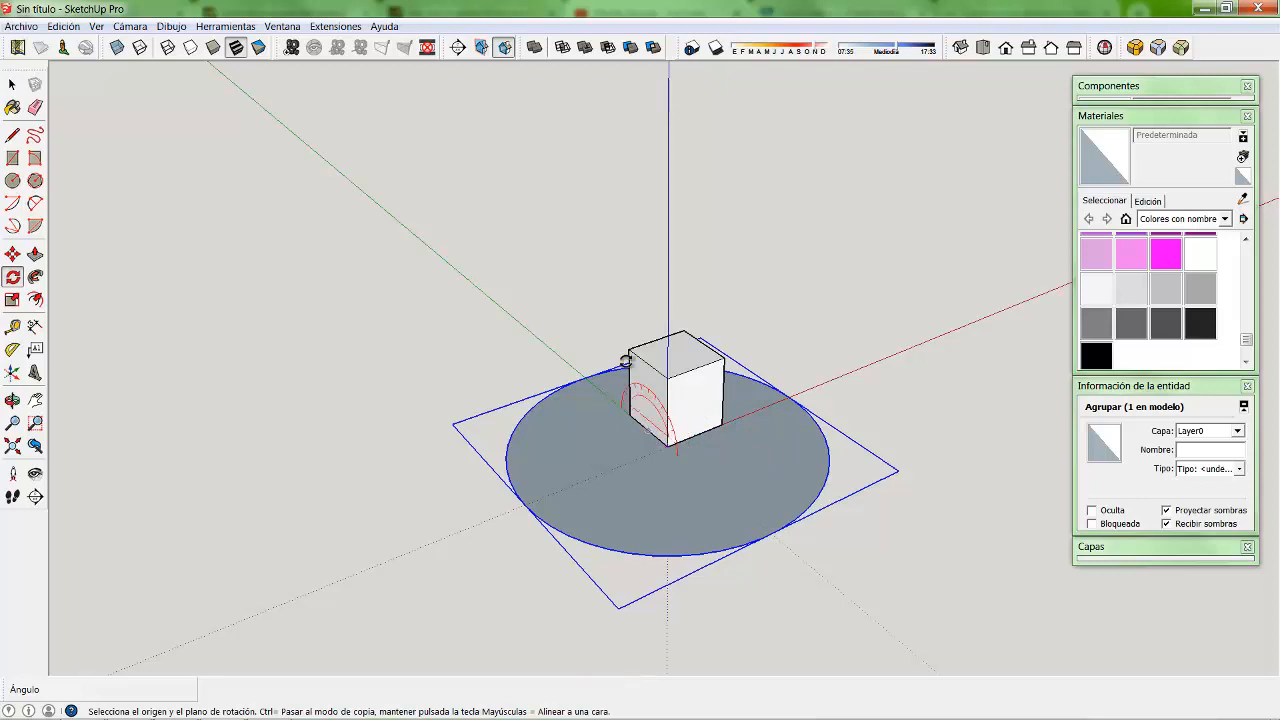
click(659, 478)
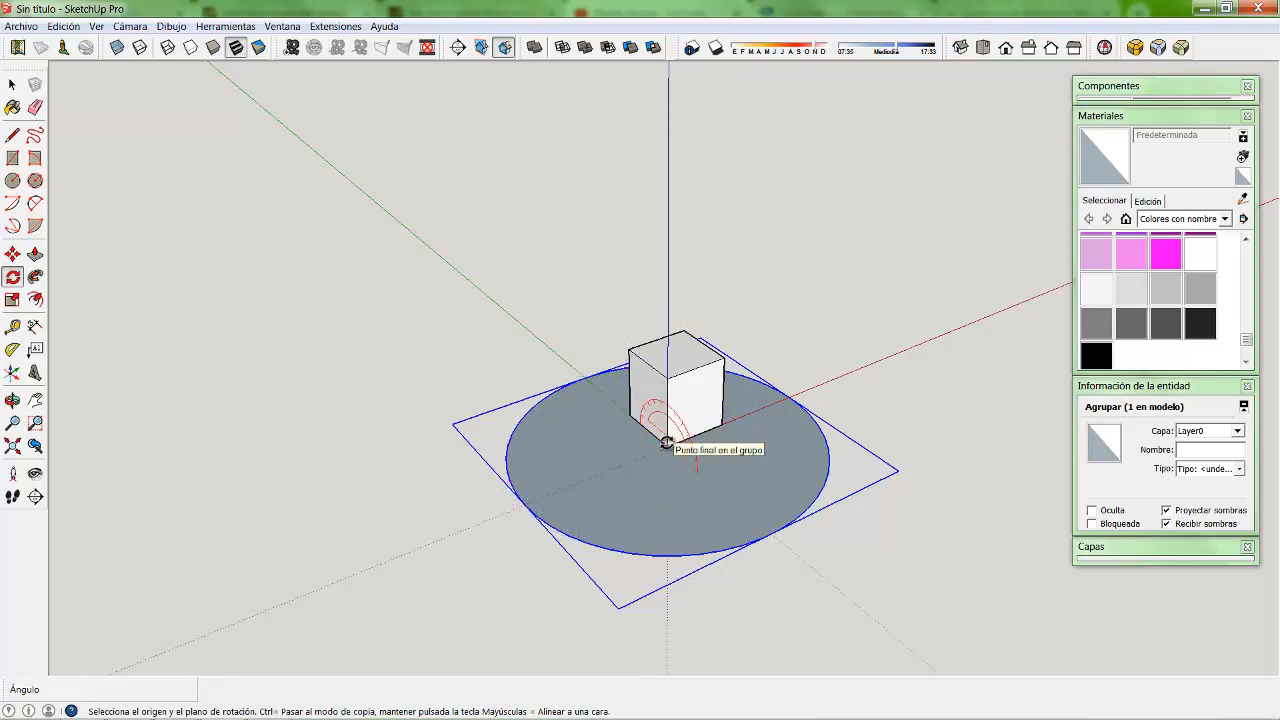
click(667, 442)
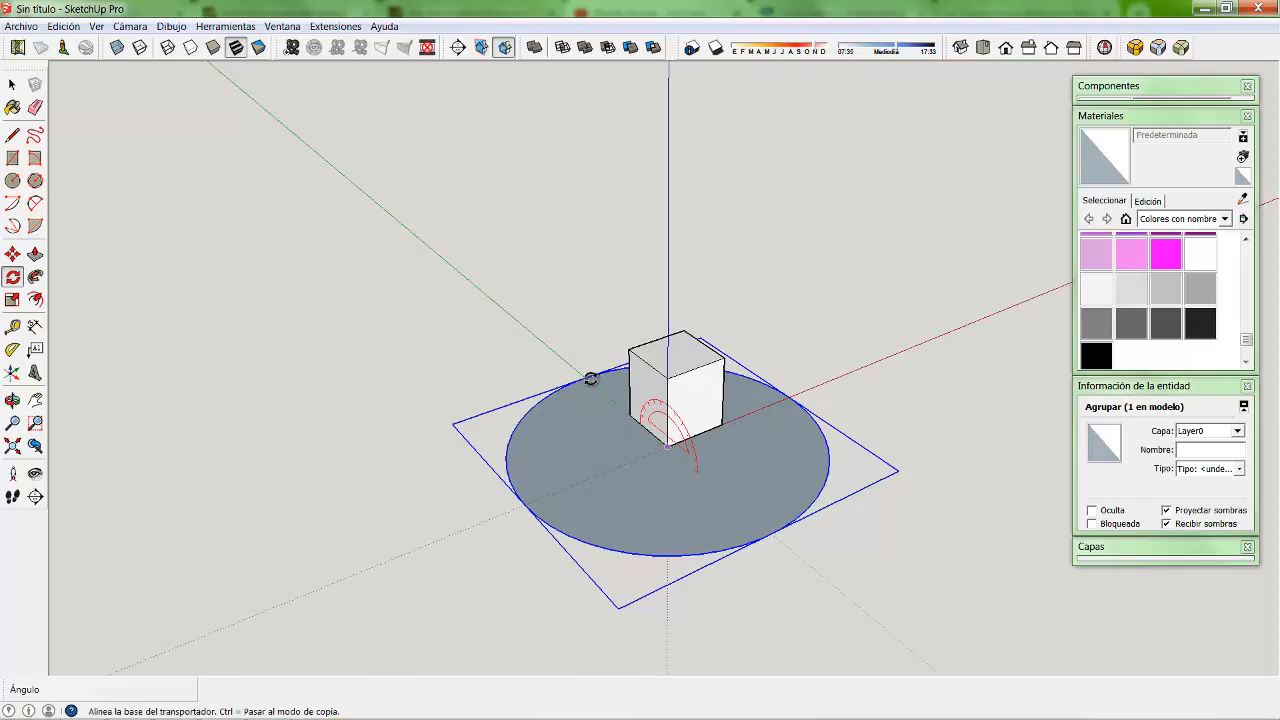
click(600, 346)
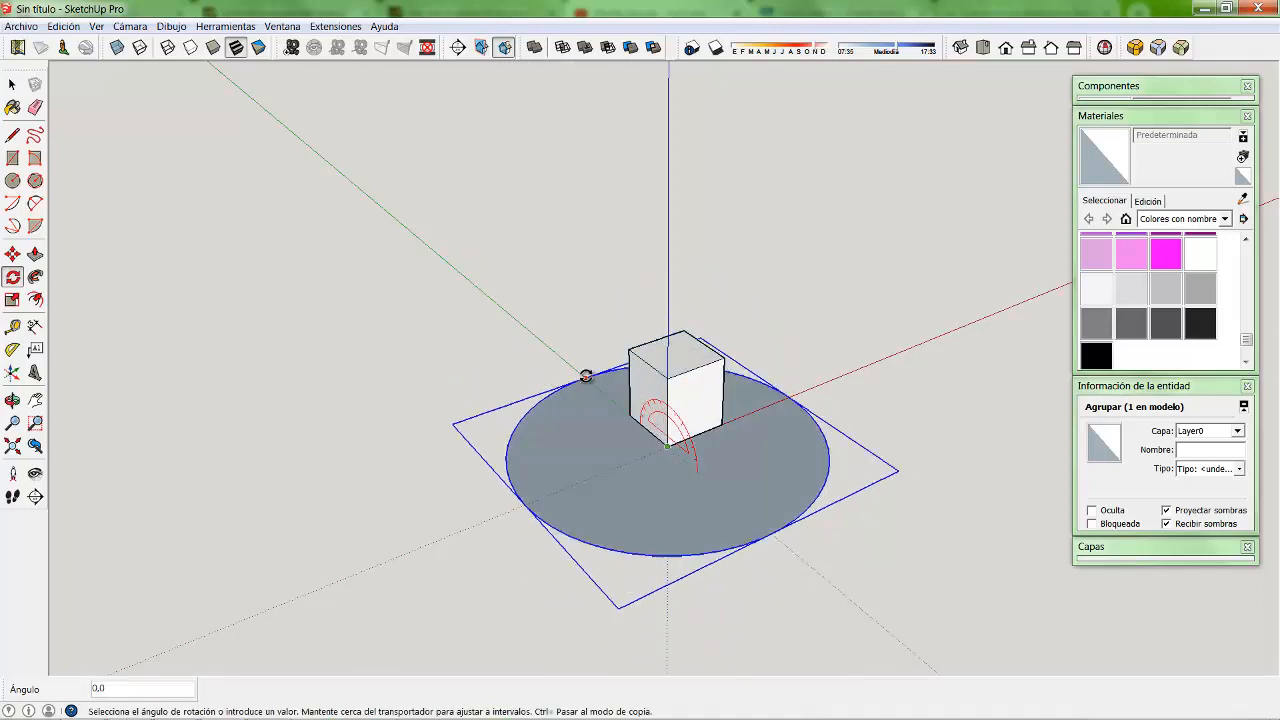
click(664, 358)
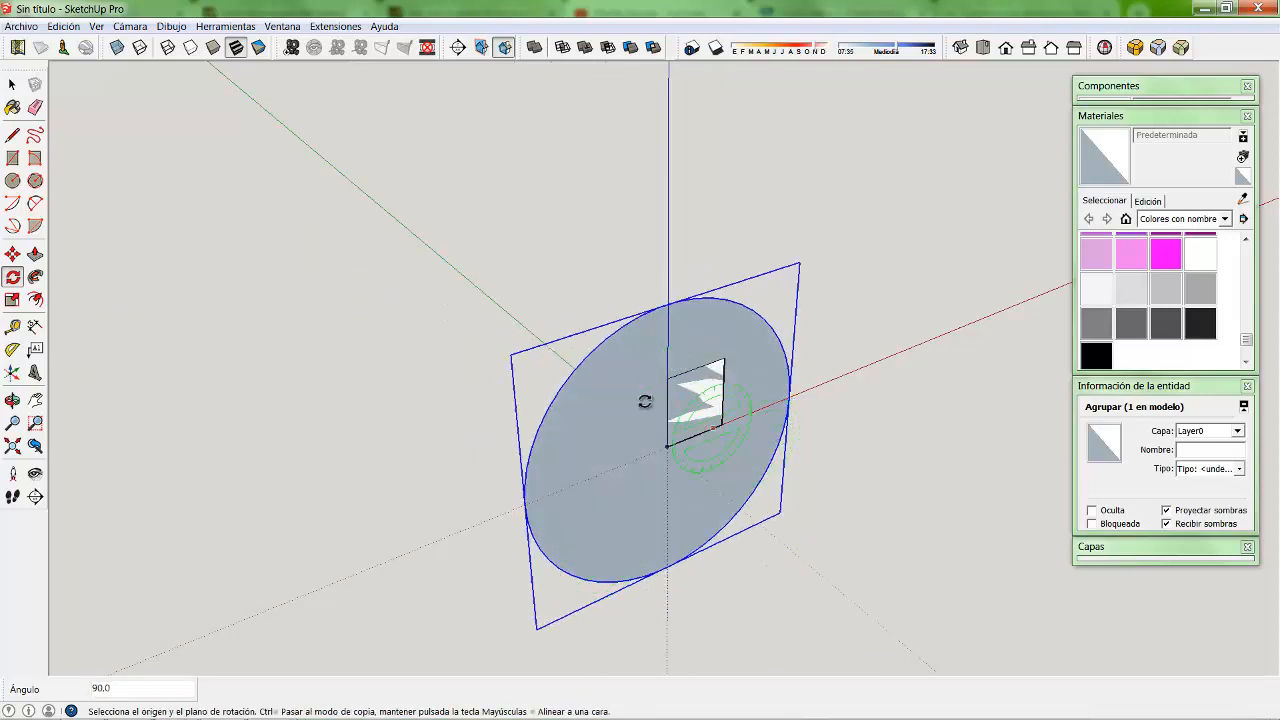
click(12, 84)
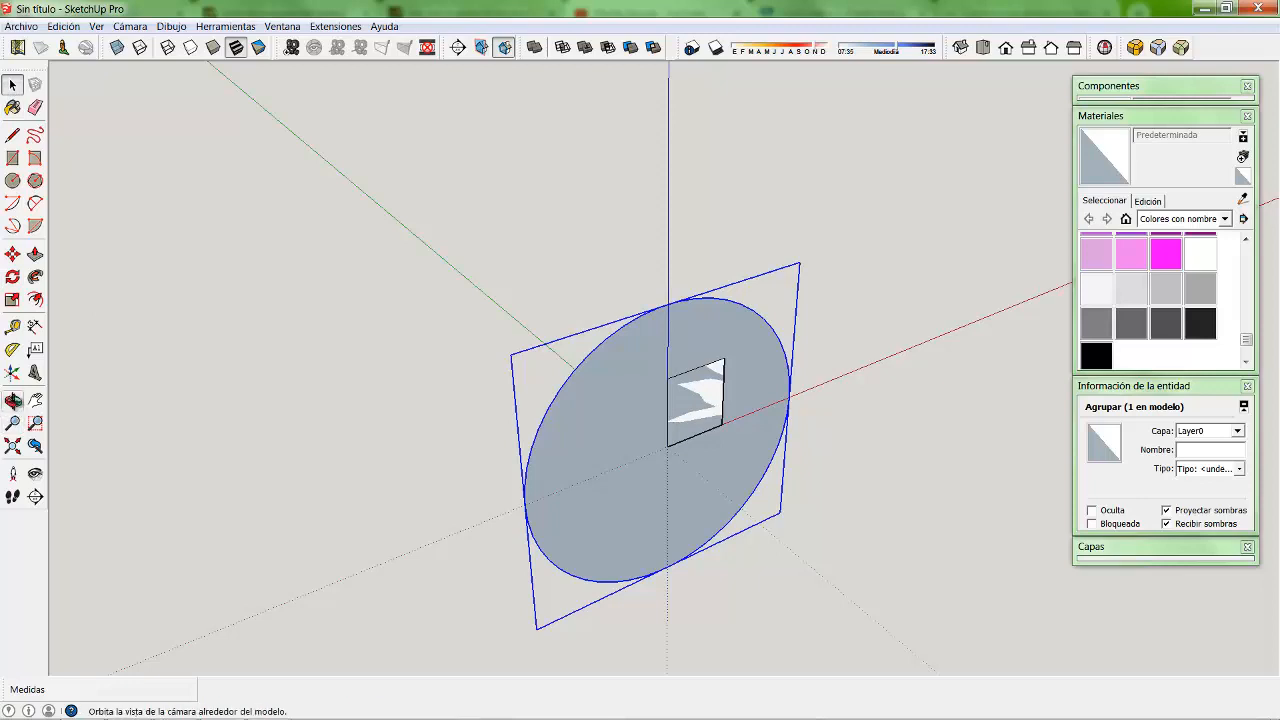
Examine from both sides how the box and the upright circle meet at the origin.
click(12, 400)
drag(656, 410, 581, 401)
click(12, 84)
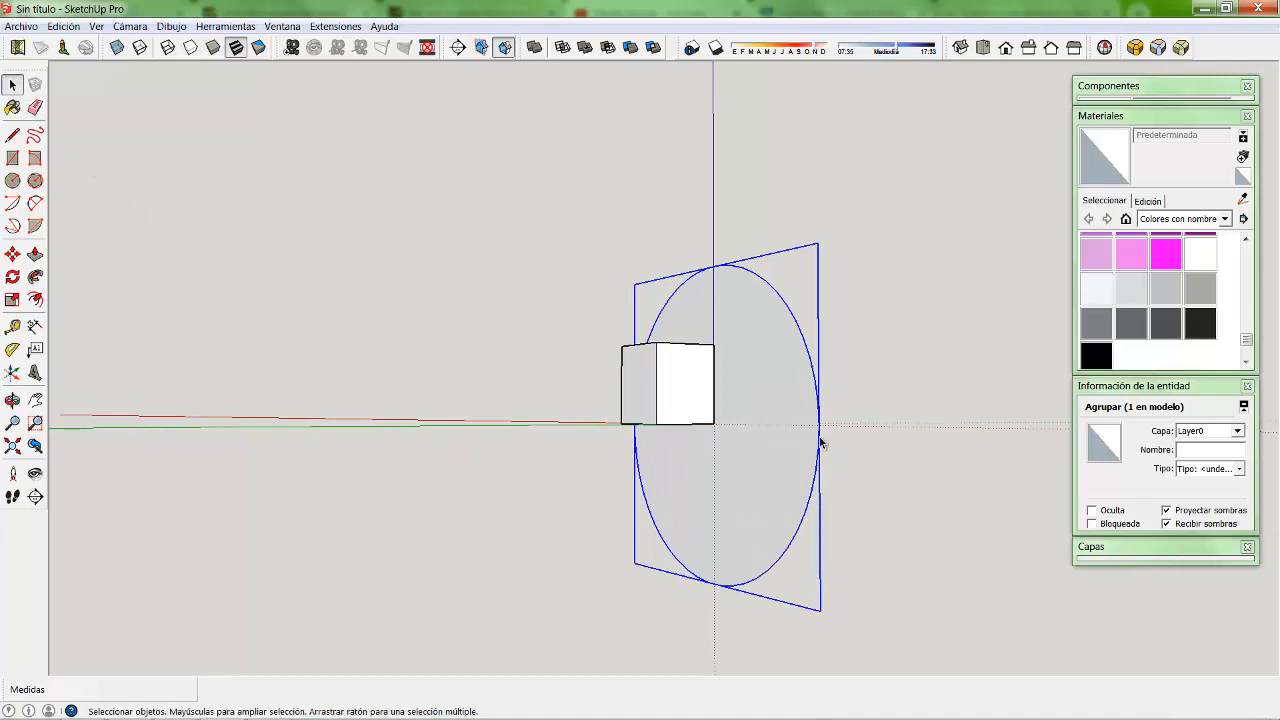
click(714, 424)
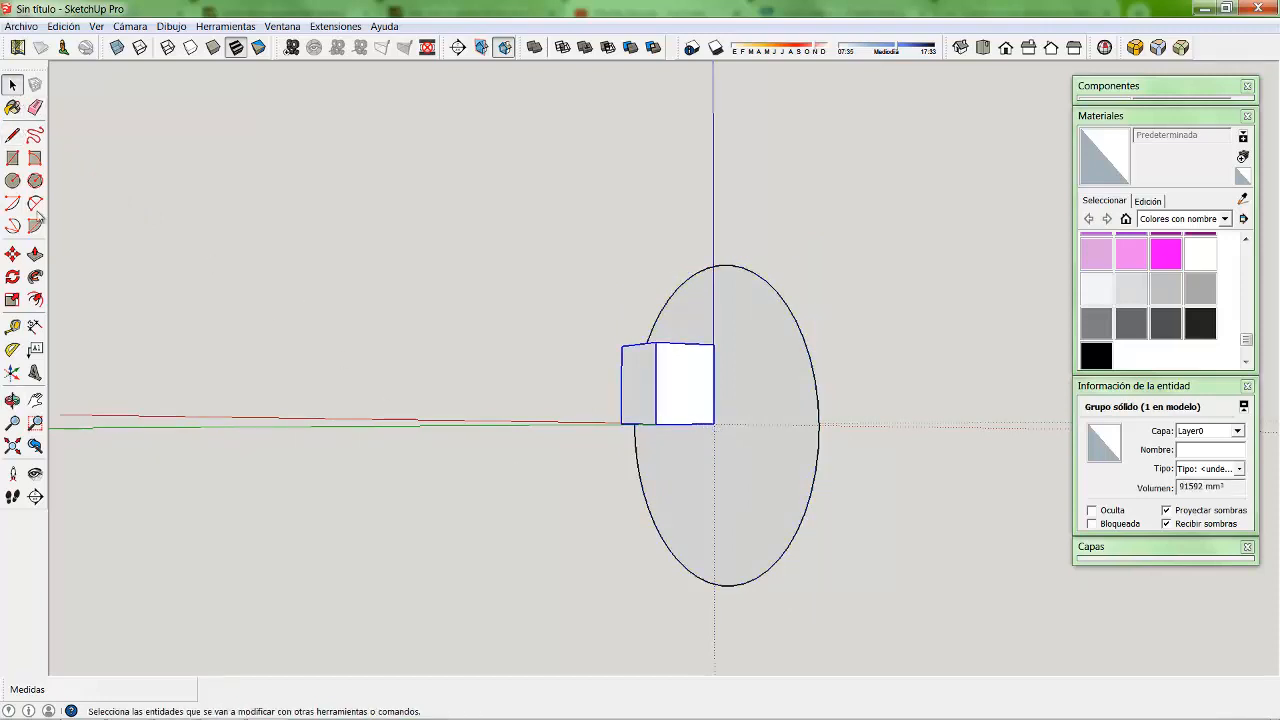
click(12, 326)
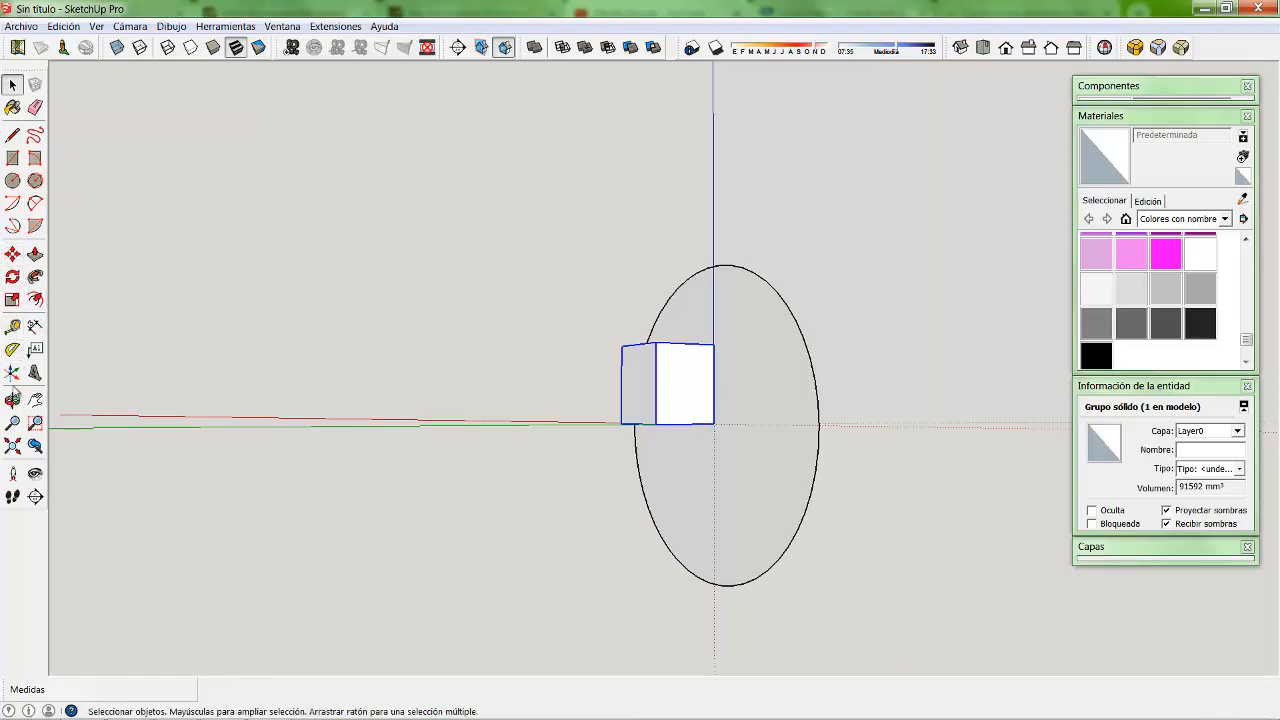
click(12, 400)
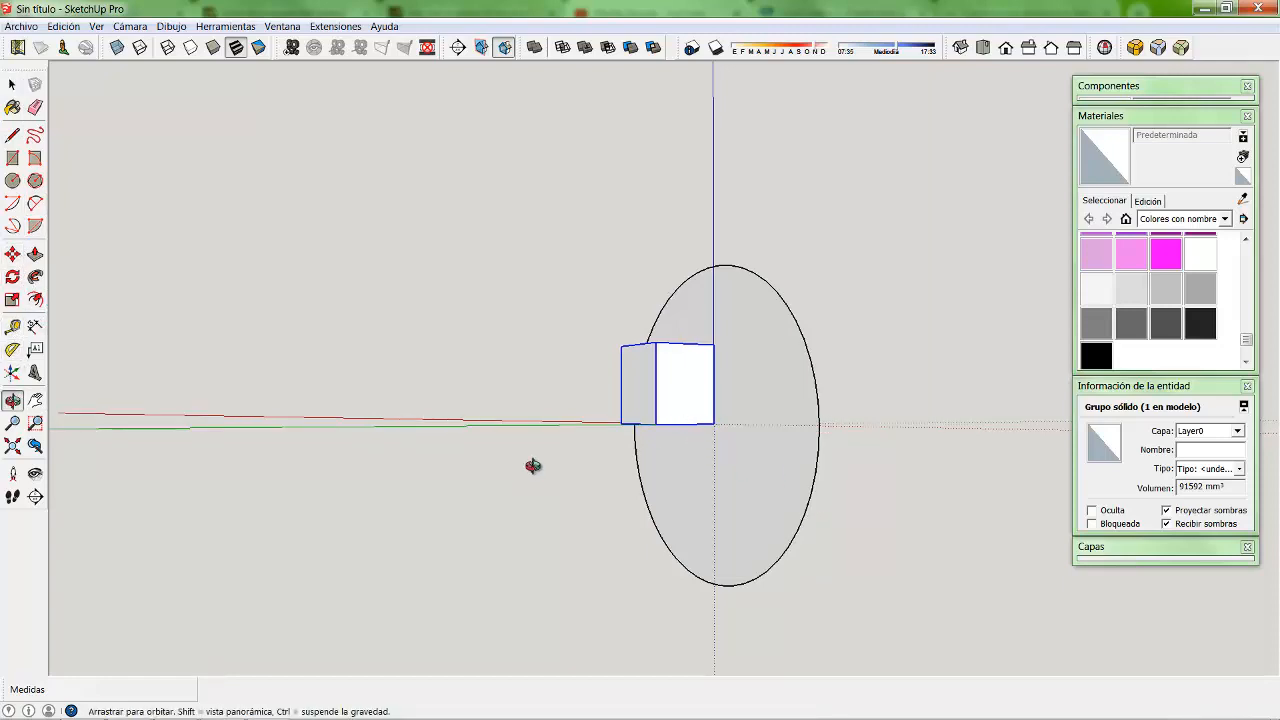
drag(531, 463, 132, 580)
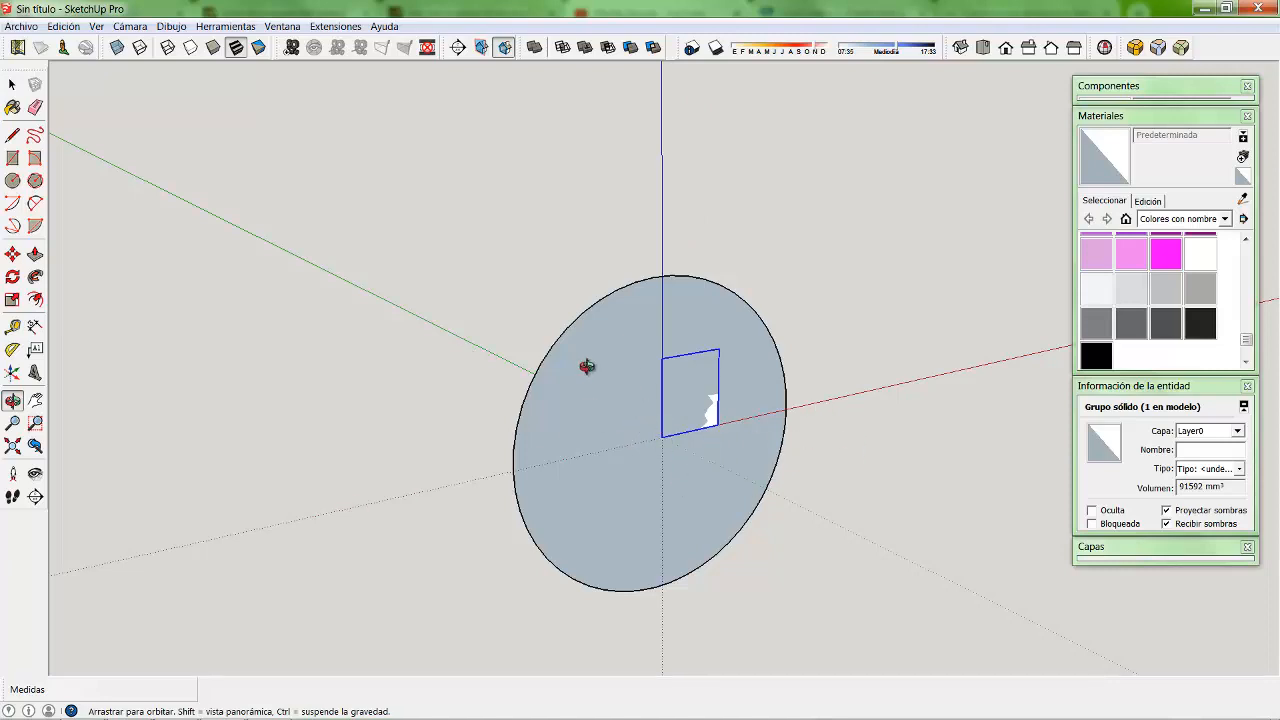
Copy the upright circle group about 514 mm along the green axis, starting from the origin.
click(13, 83)
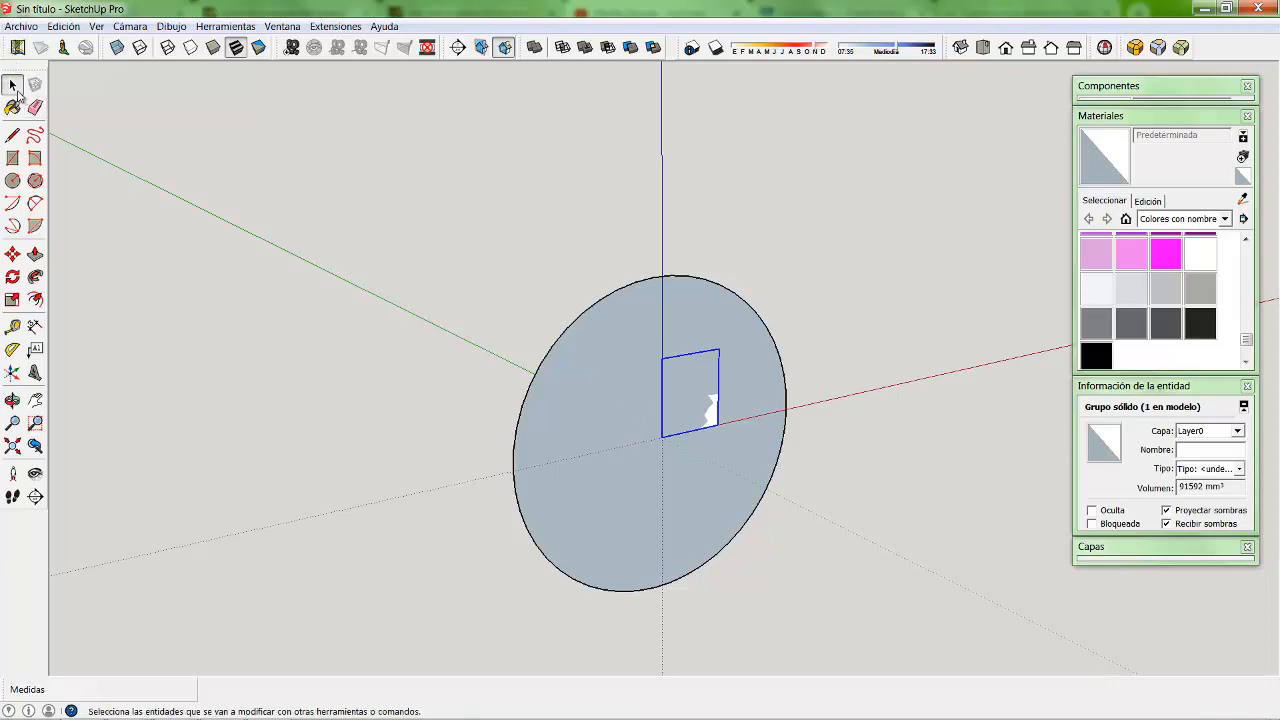
click(587, 358)
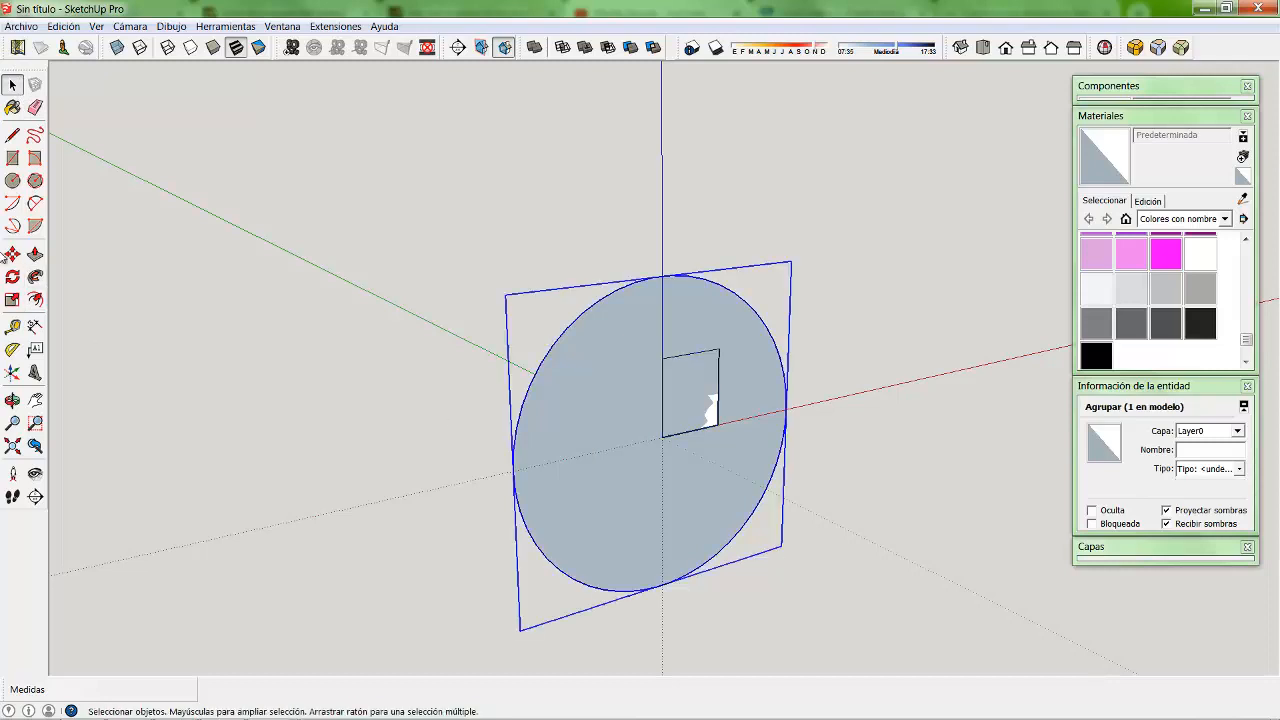
click(10, 251)
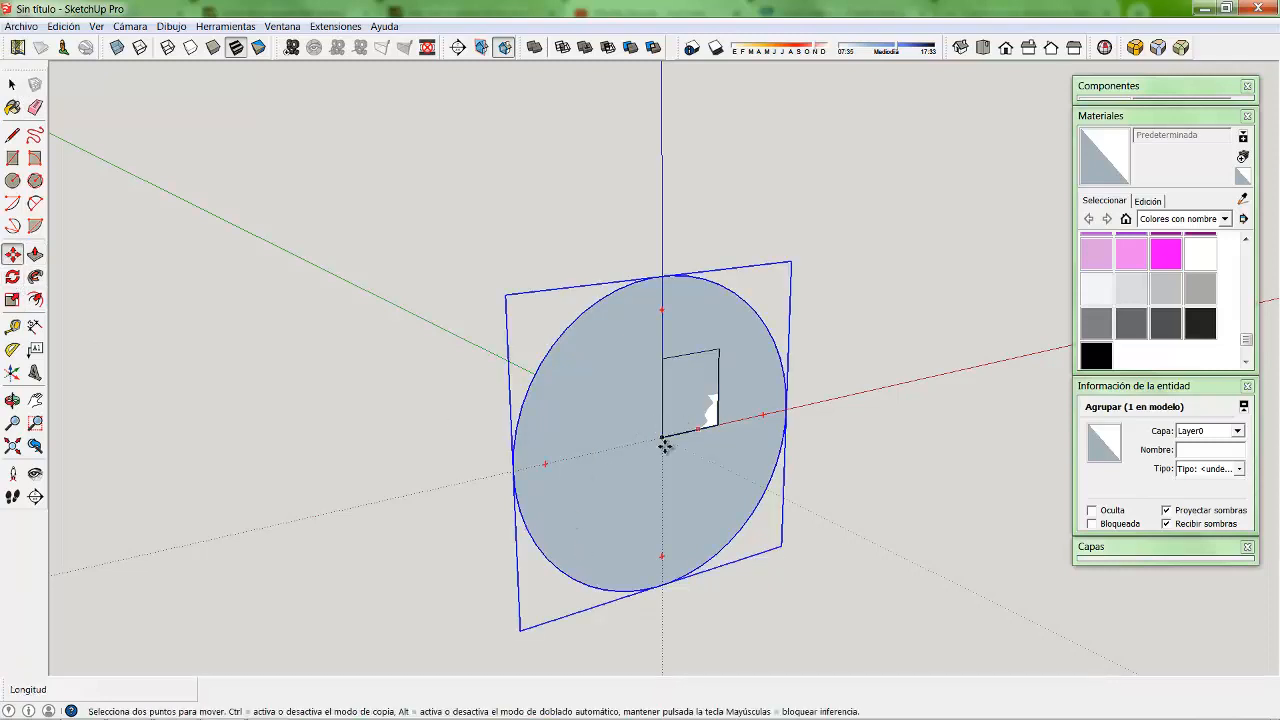
key(ctrl)
click(664, 440)
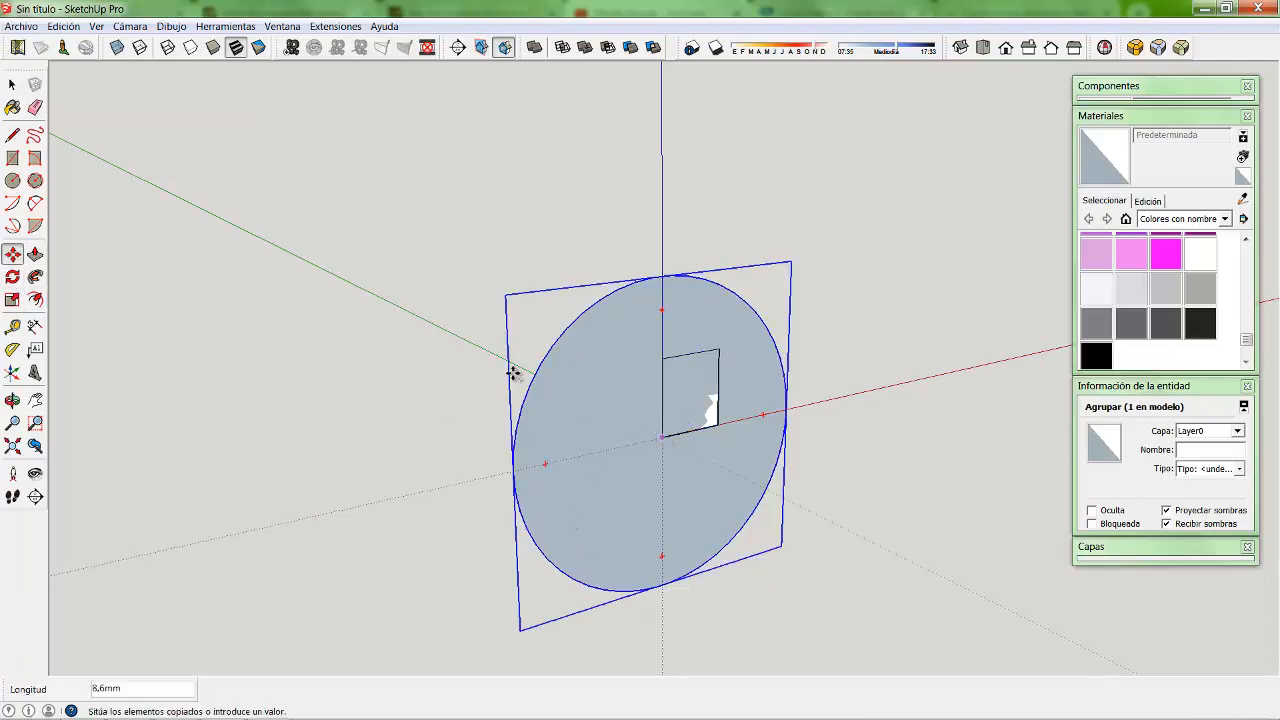
click(383, 297)
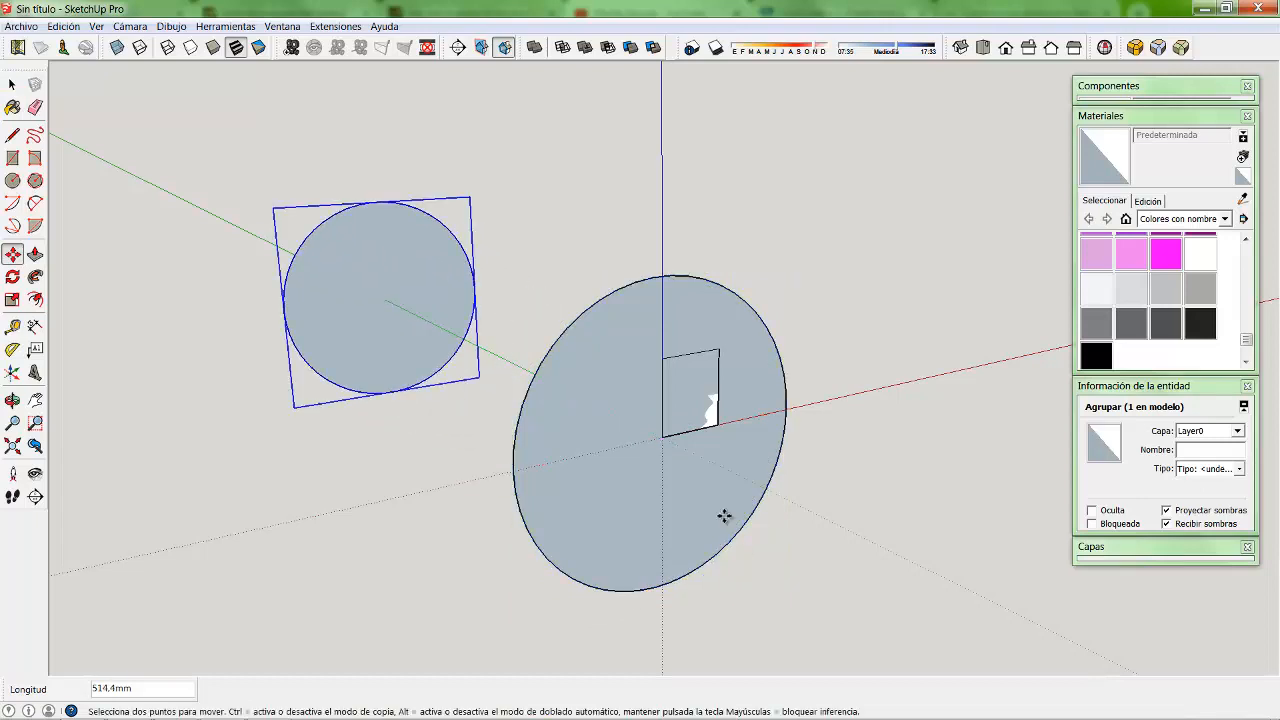
Try to copy the second circle parallel to the red axis, and undo that copy.
key(ctrl)
click(660, 436)
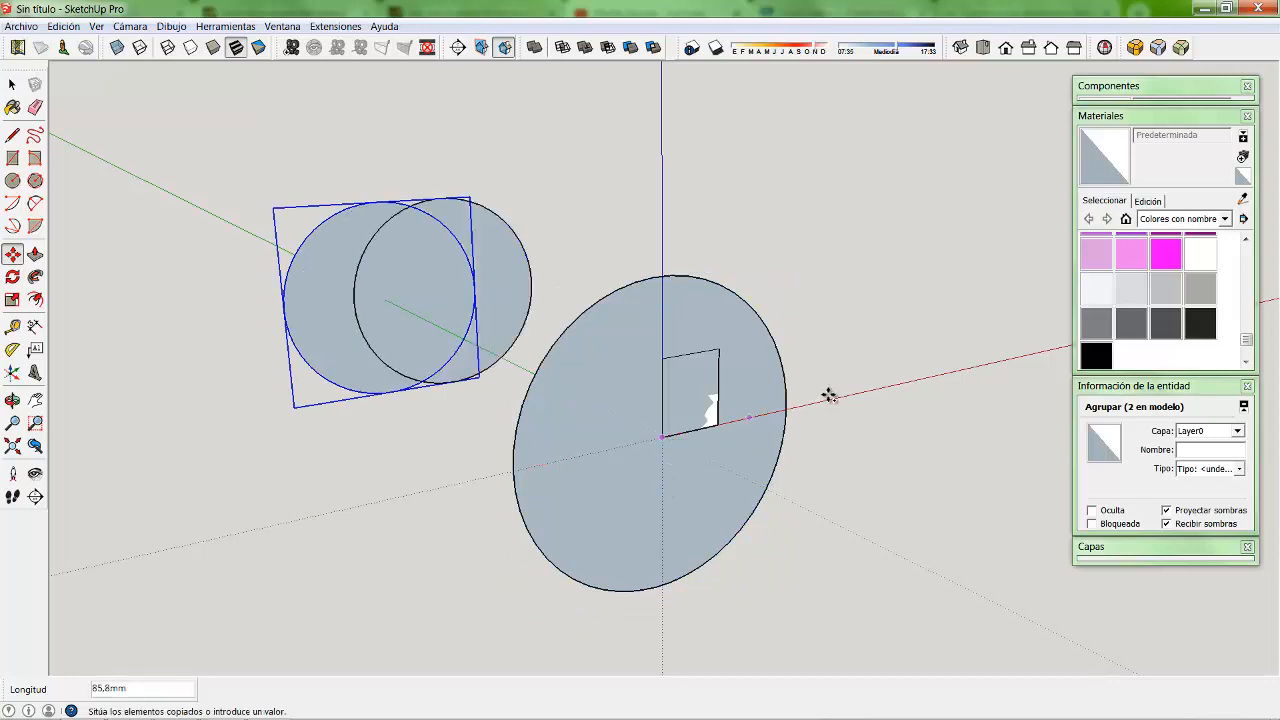
click(832, 394)
key(ctrl+z)
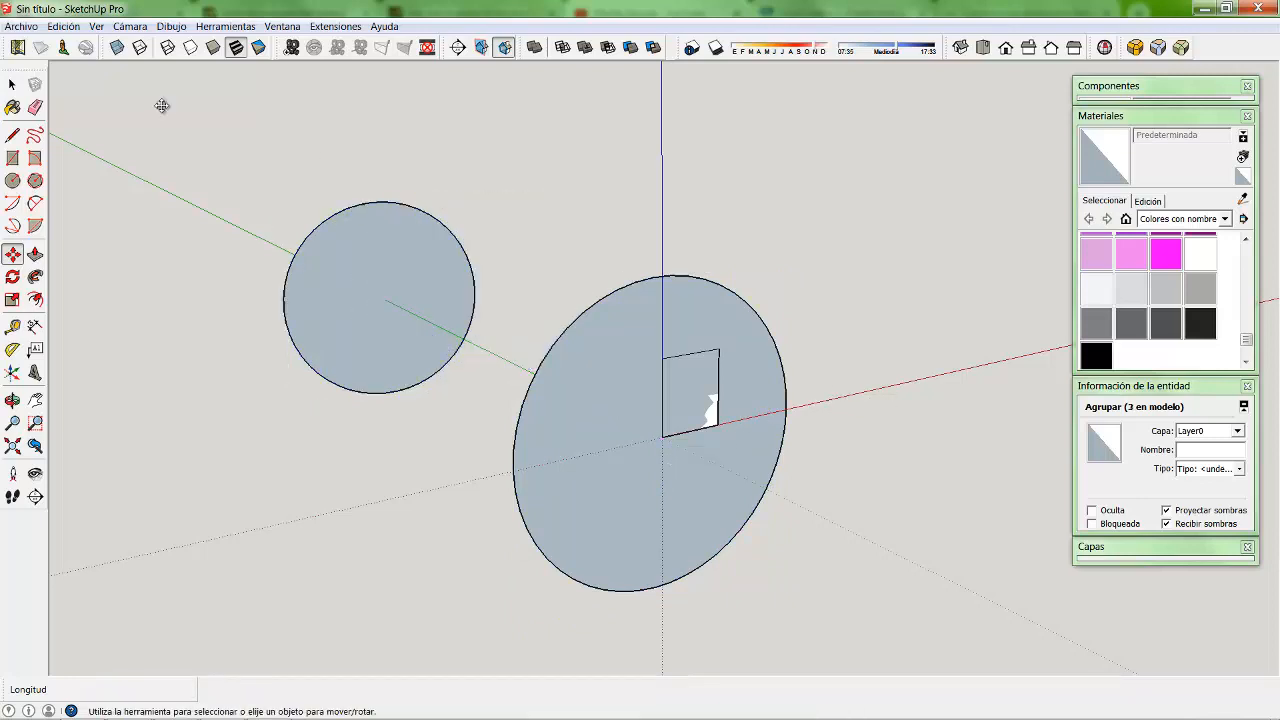
Copy the original circle group at the origin about 286 mm along the red axis.
click(12, 84)
click(590, 511)
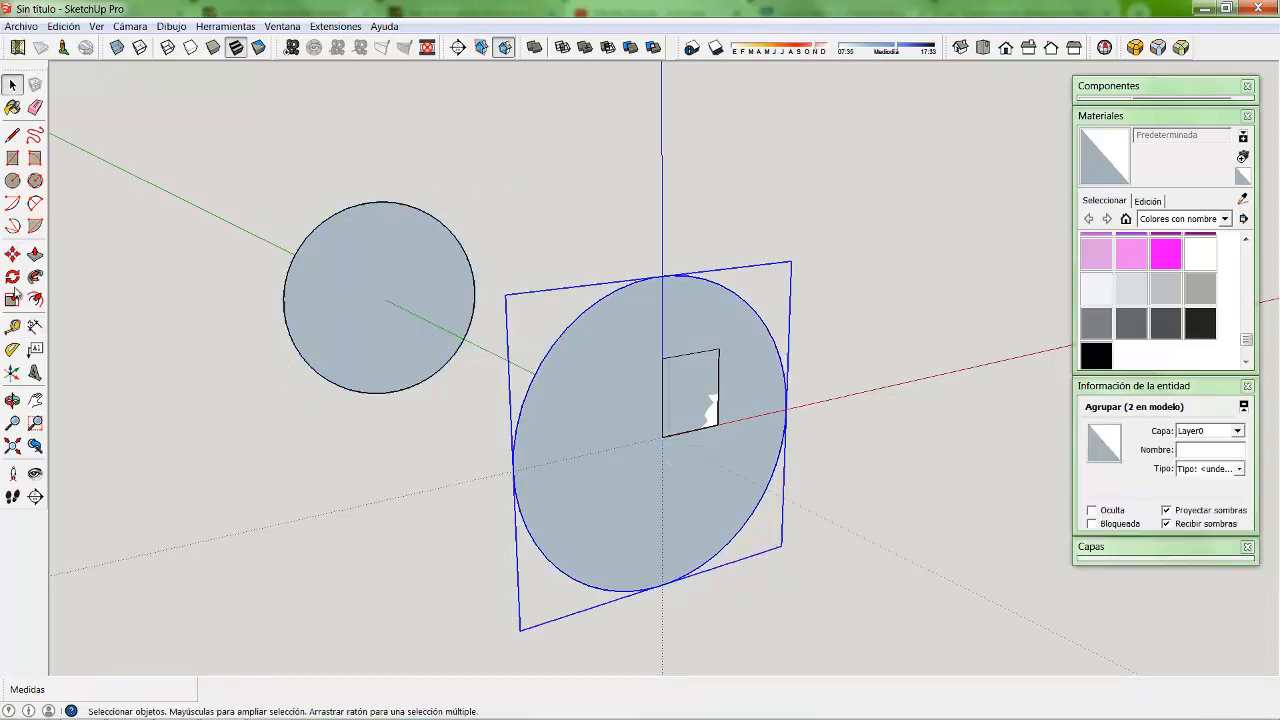
click(12, 254)
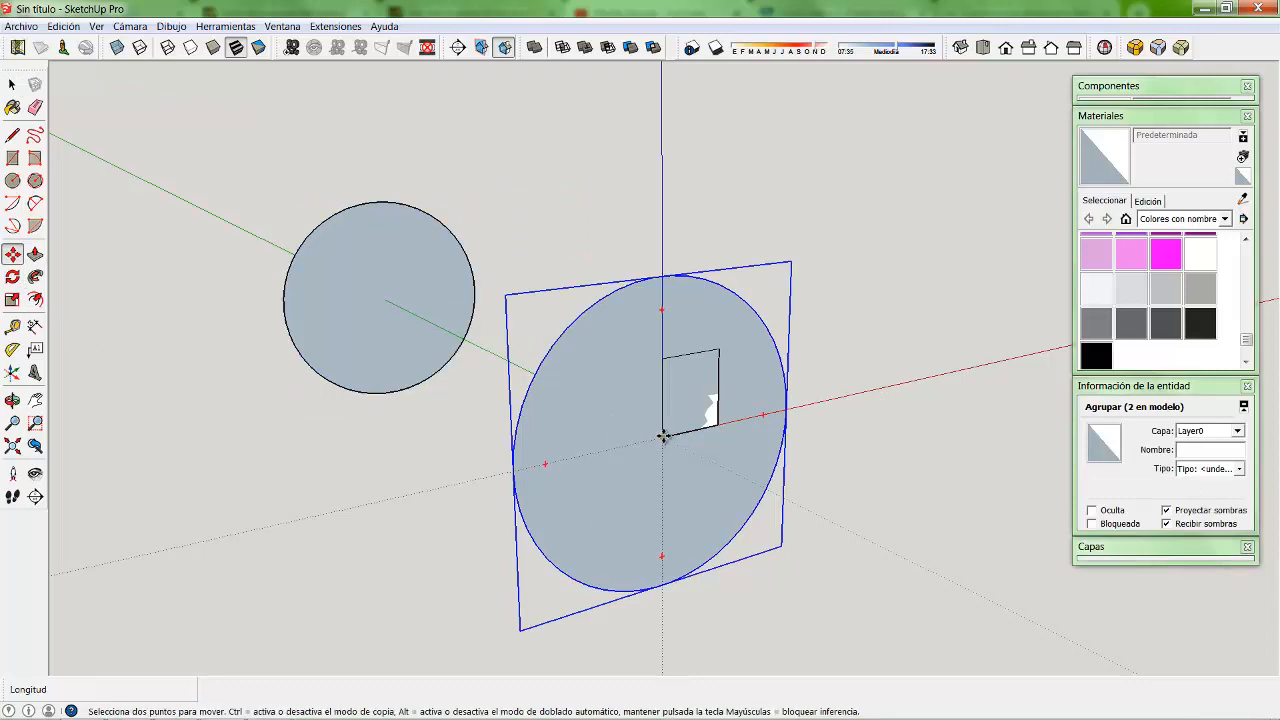
key(ctrl)
click(660, 437)
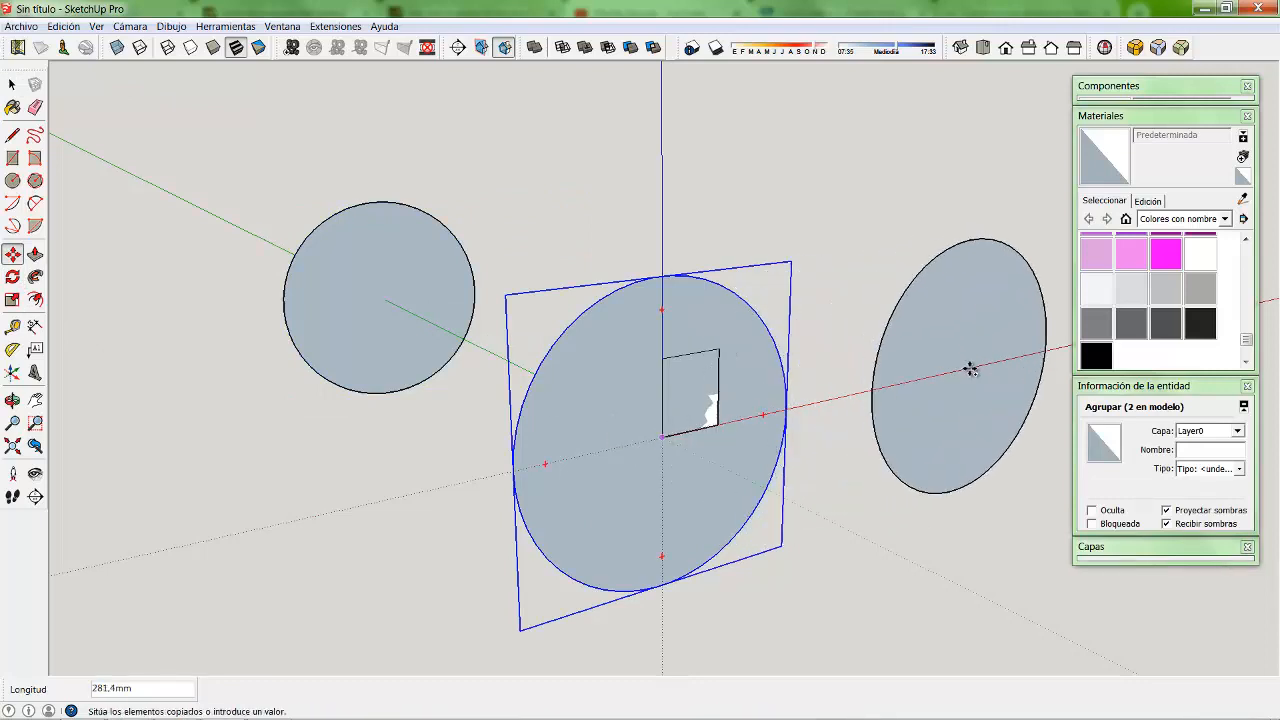
click(970, 371)
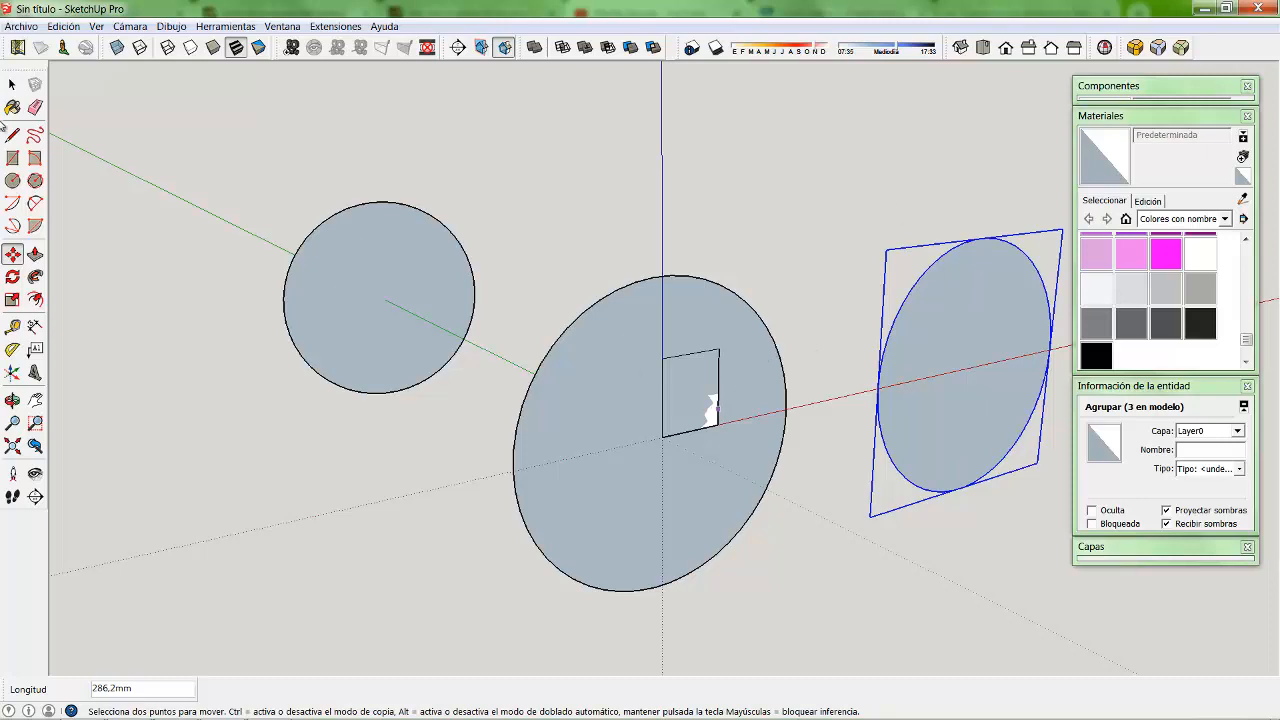
Undo both circle copies, leaving only the original circle and the box.
click(12, 84)
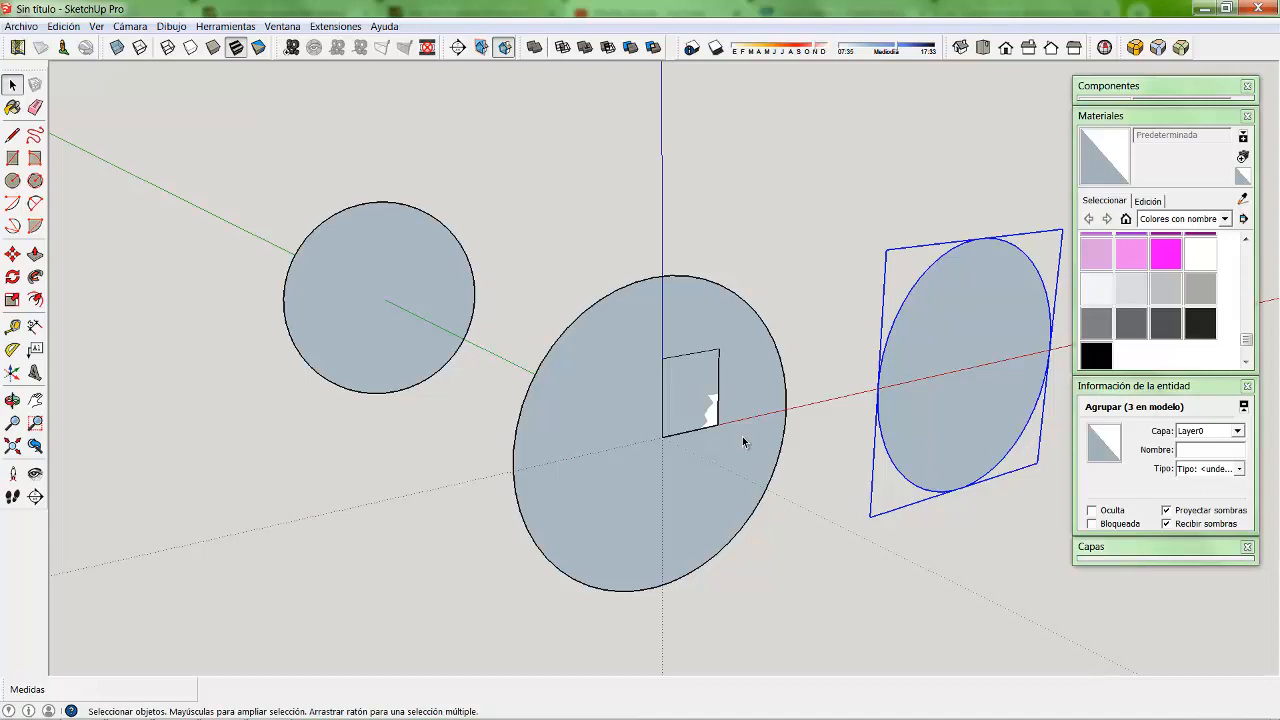
key(ctrl+z)
key(ctrl+z)
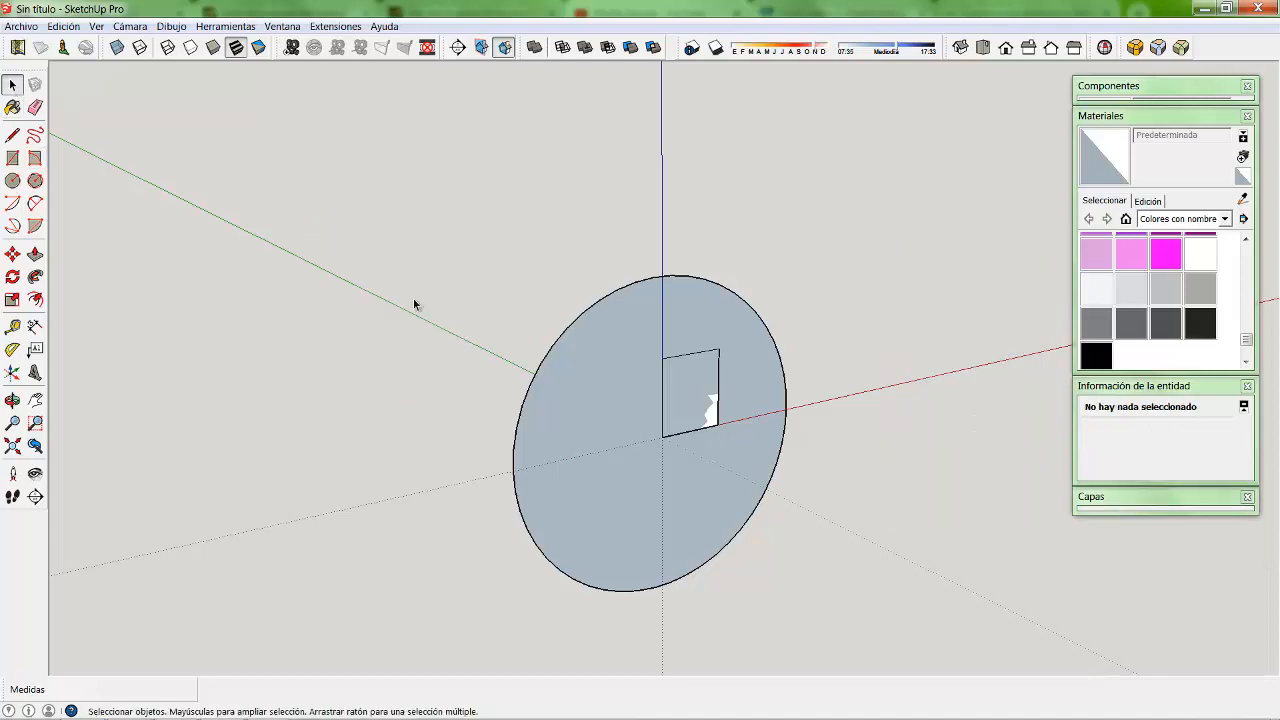
Combine the circle group and the box group into one group.
click(626, 431)
shift+click(709, 391)
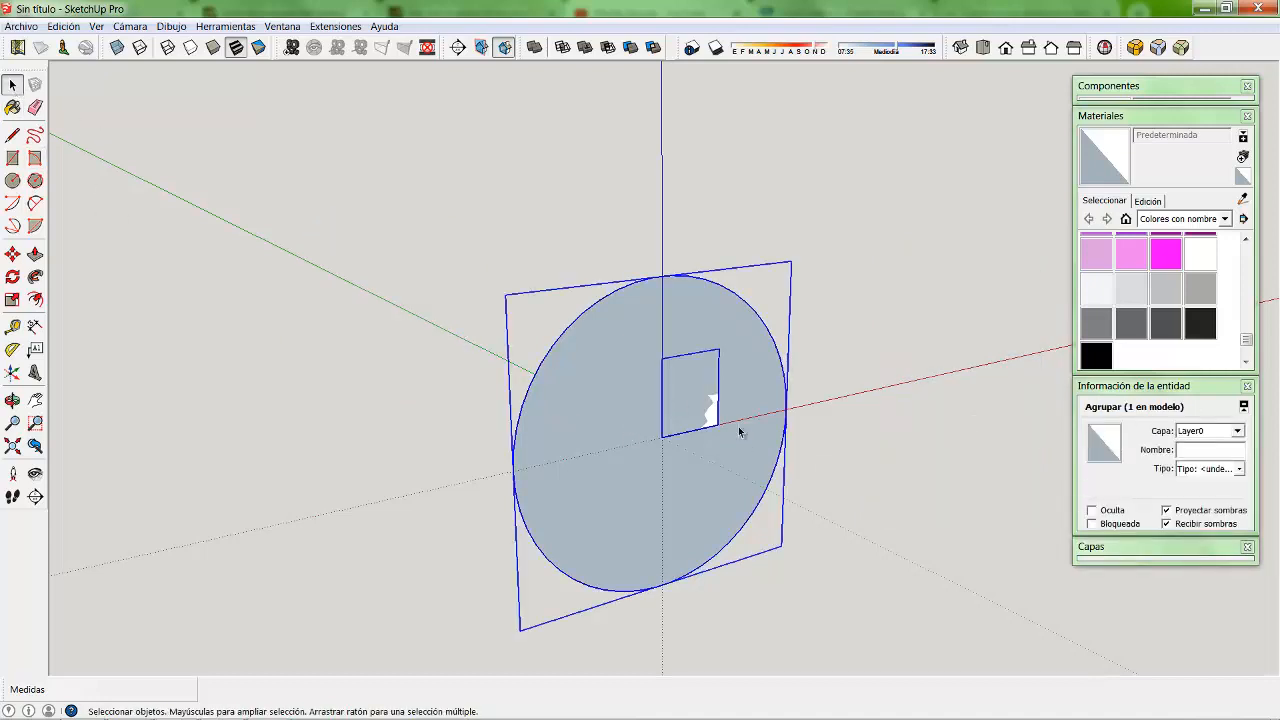
right_click(589, 395)
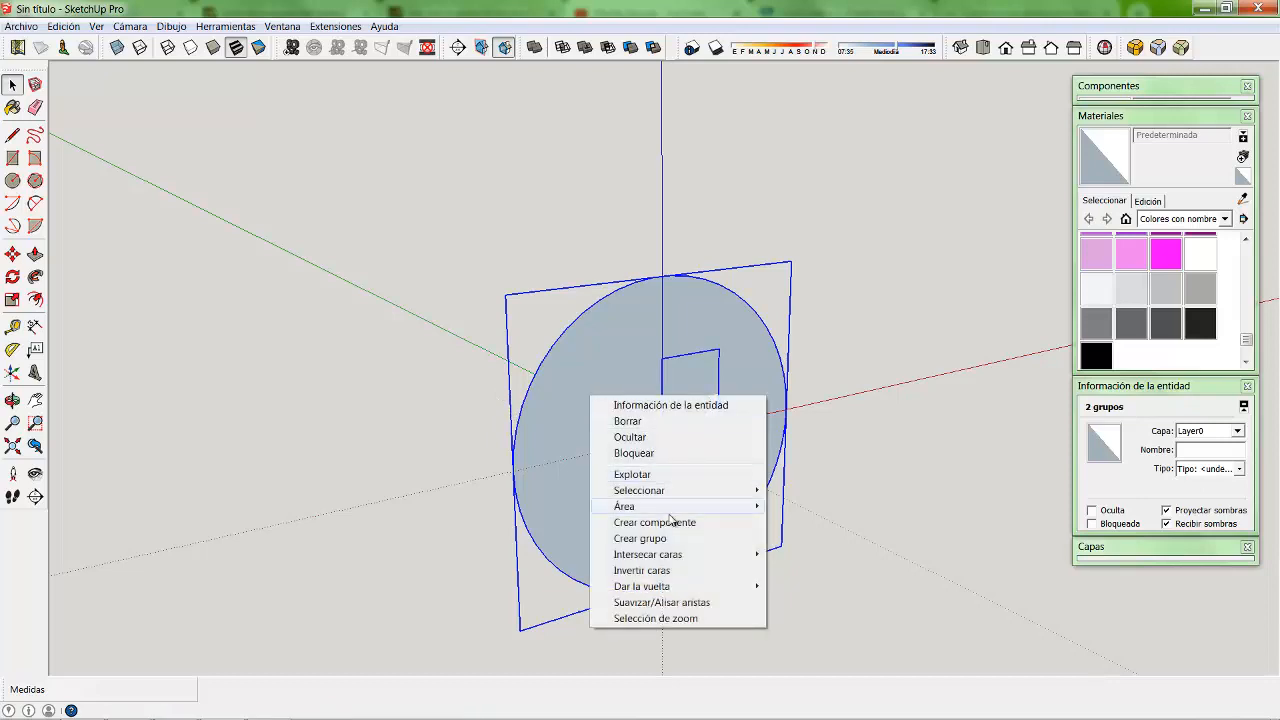
click(664, 540)
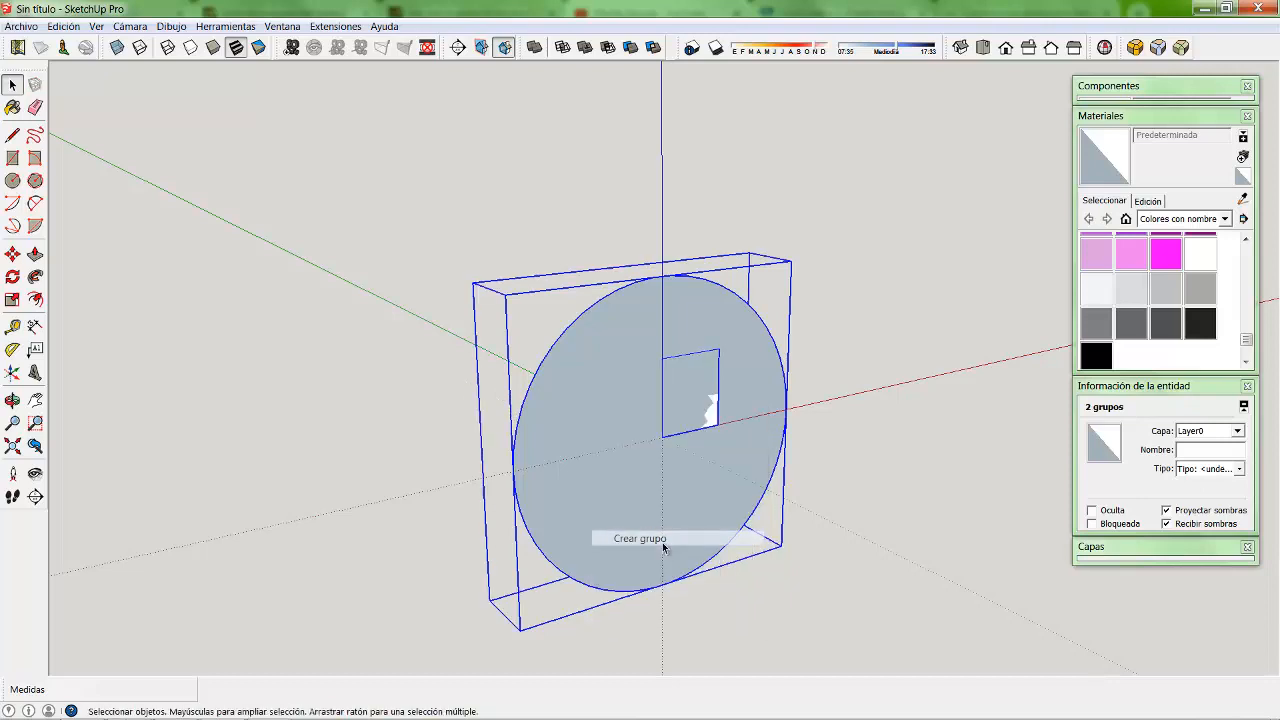
Examine the combined circle and box group from the front and the back.
shift+middle_drag(694, 427, 685, 425)
drag(536, 433, 1196, 435)
drag(598, 459, 944, 403)
drag(579, 489, 3, 569)
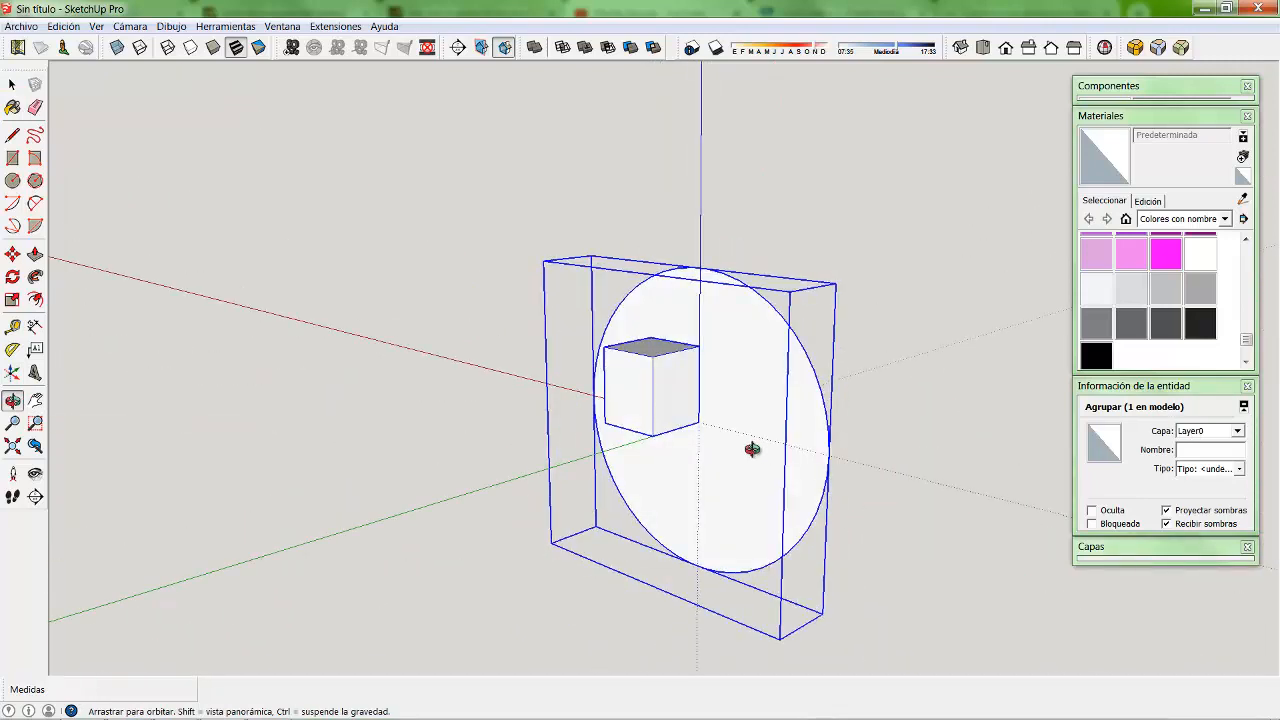
drag(751, 449, 123, 489)
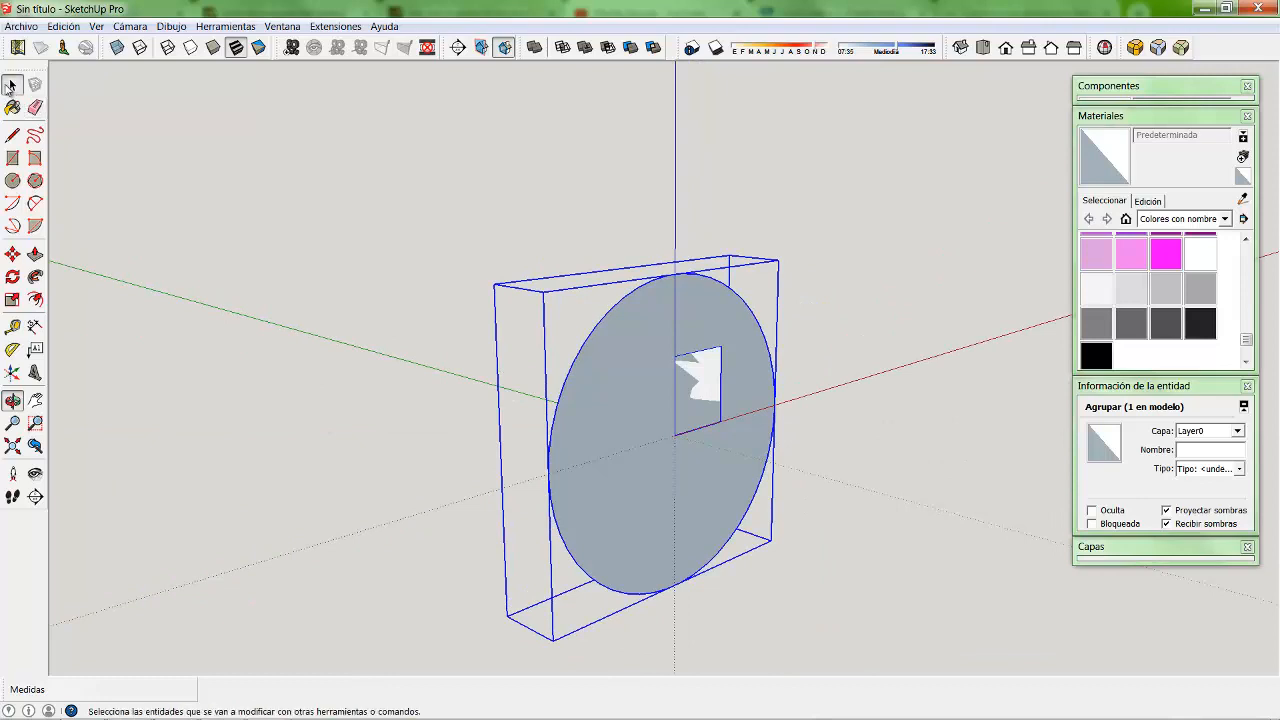
click(12, 84)
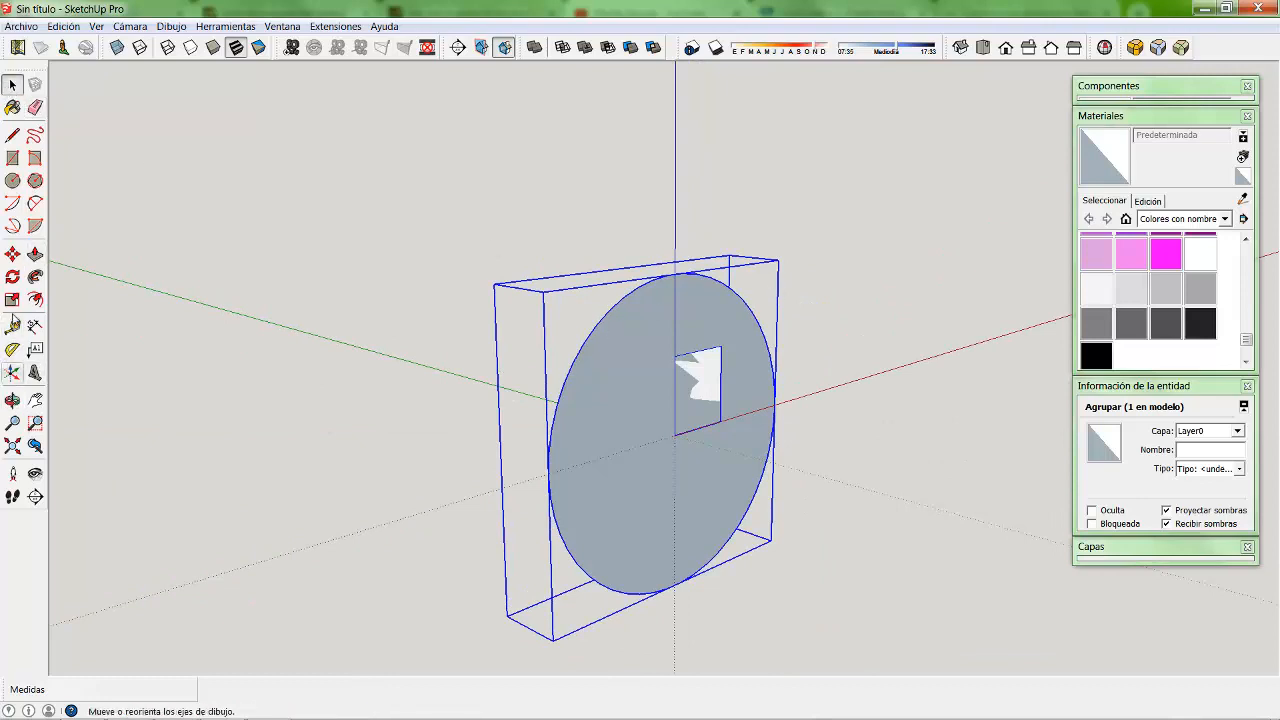
click(12, 400)
drag(577, 421, 356, 322)
click(12, 84)
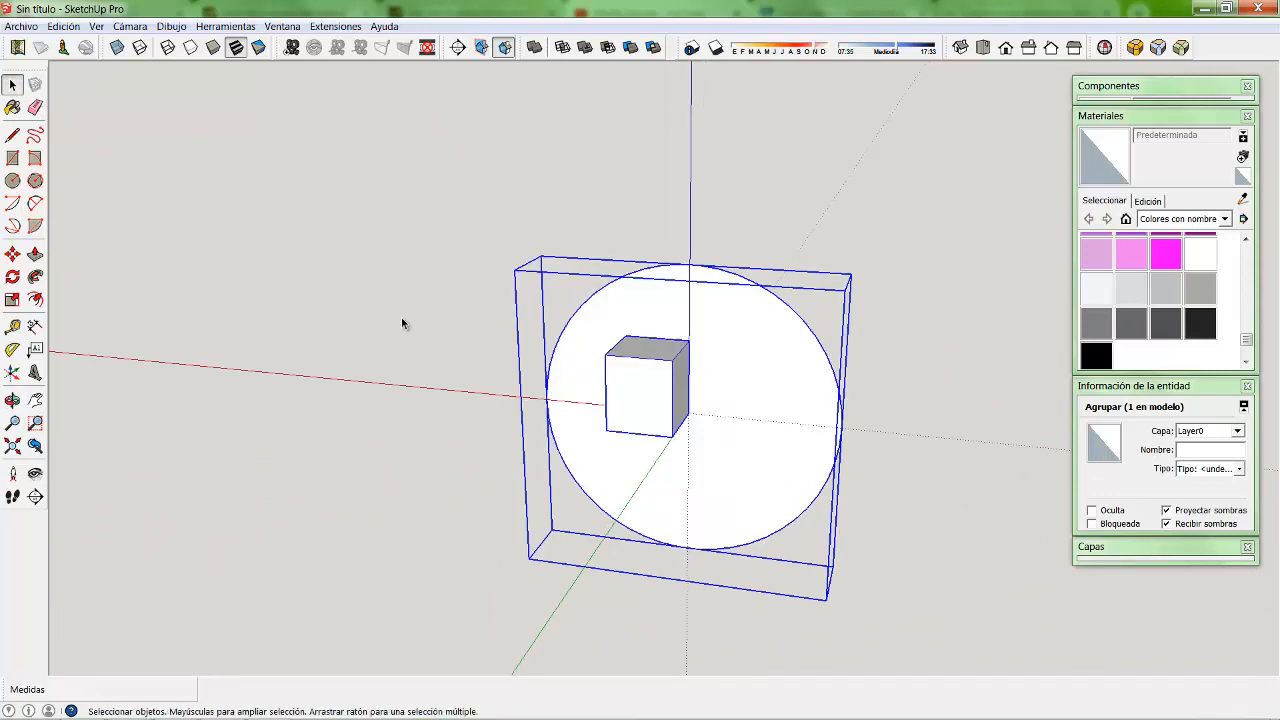
double_click(640, 393)
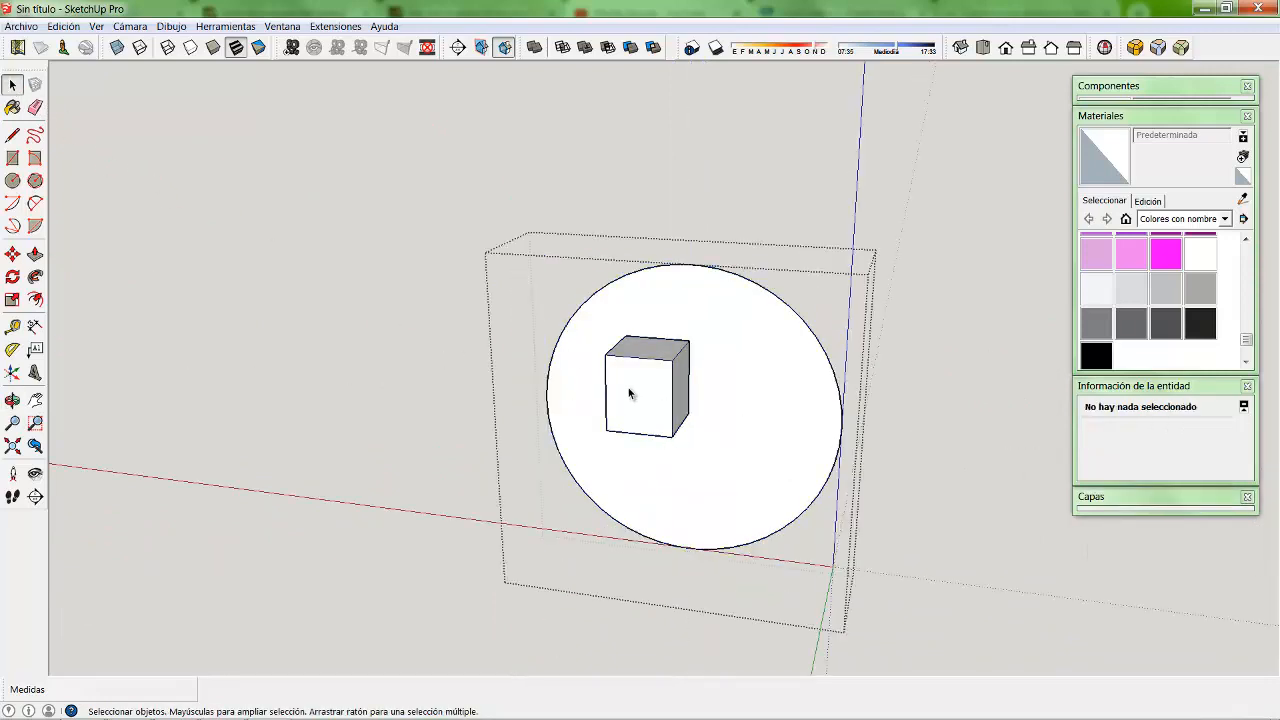
click(630, 394)
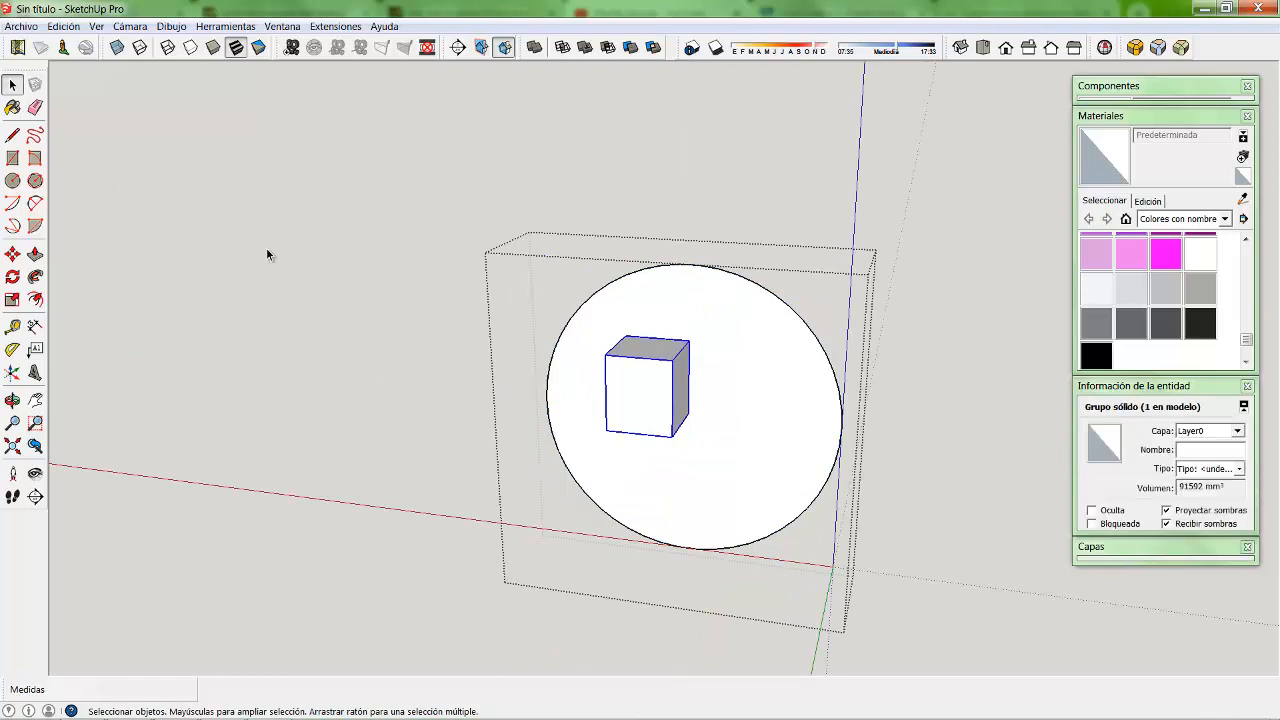
scroll(699, 414, up, 4)
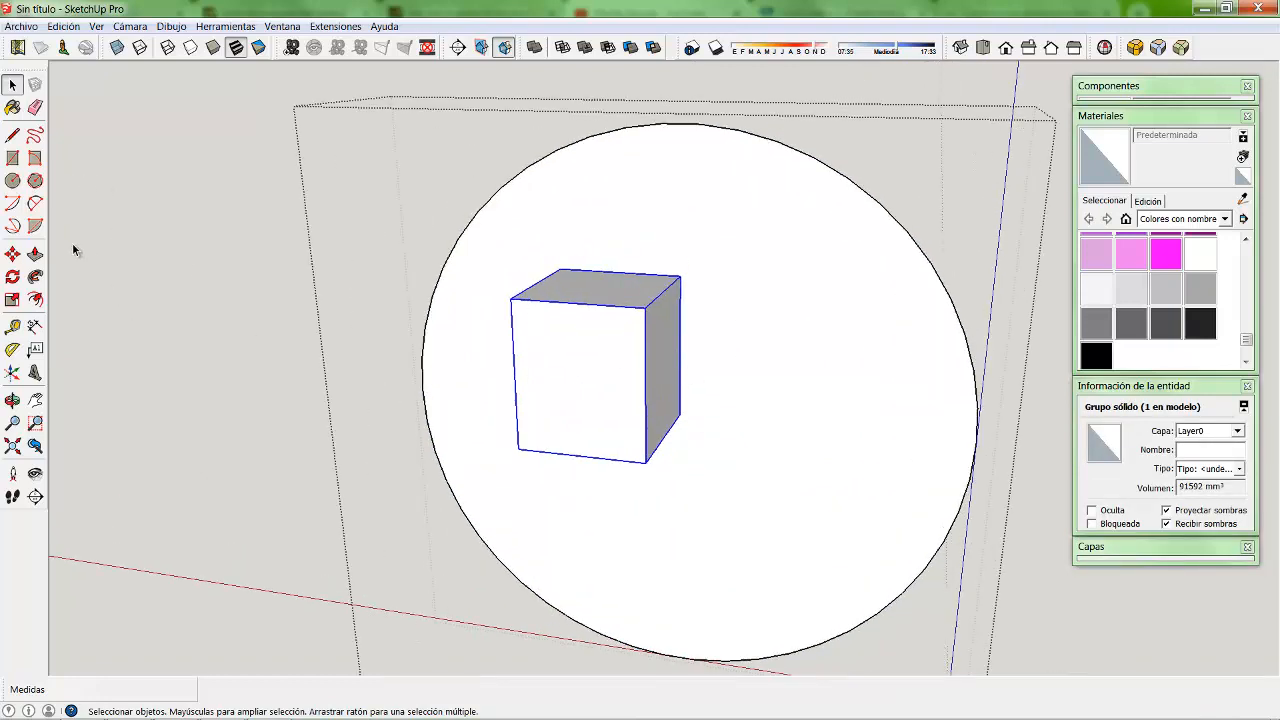
click(15, 257)
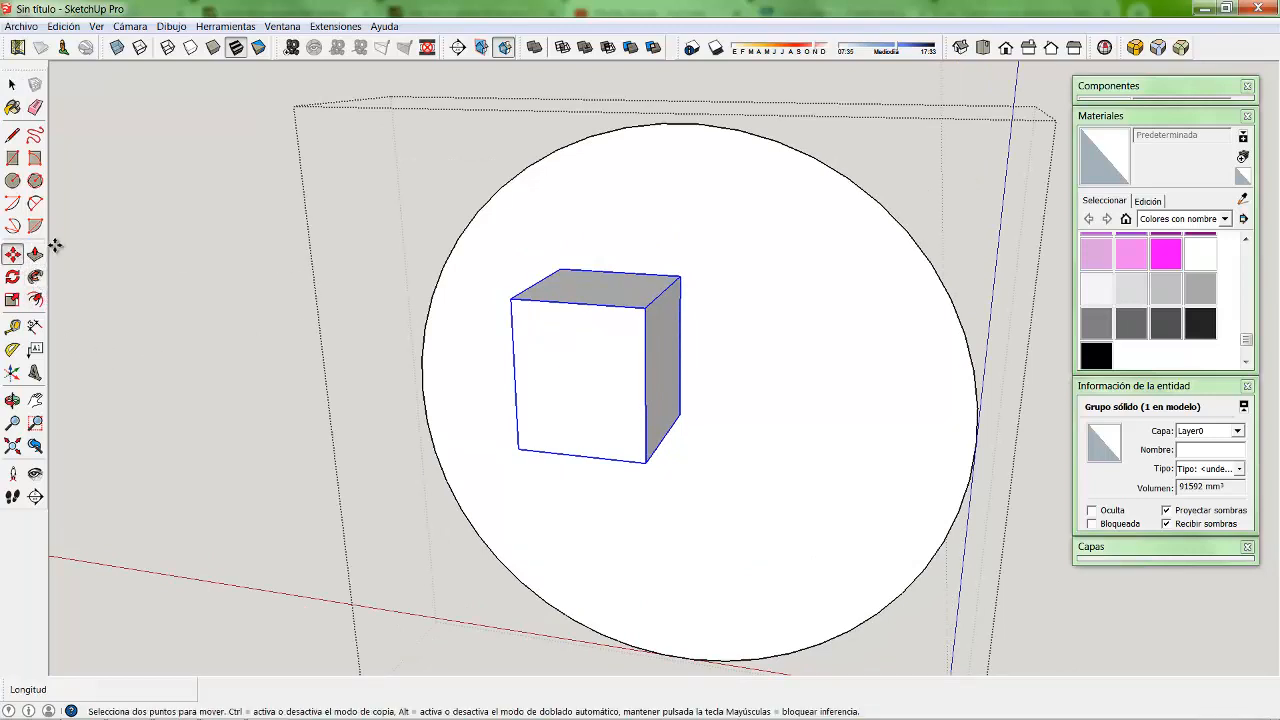
click(12, 84)
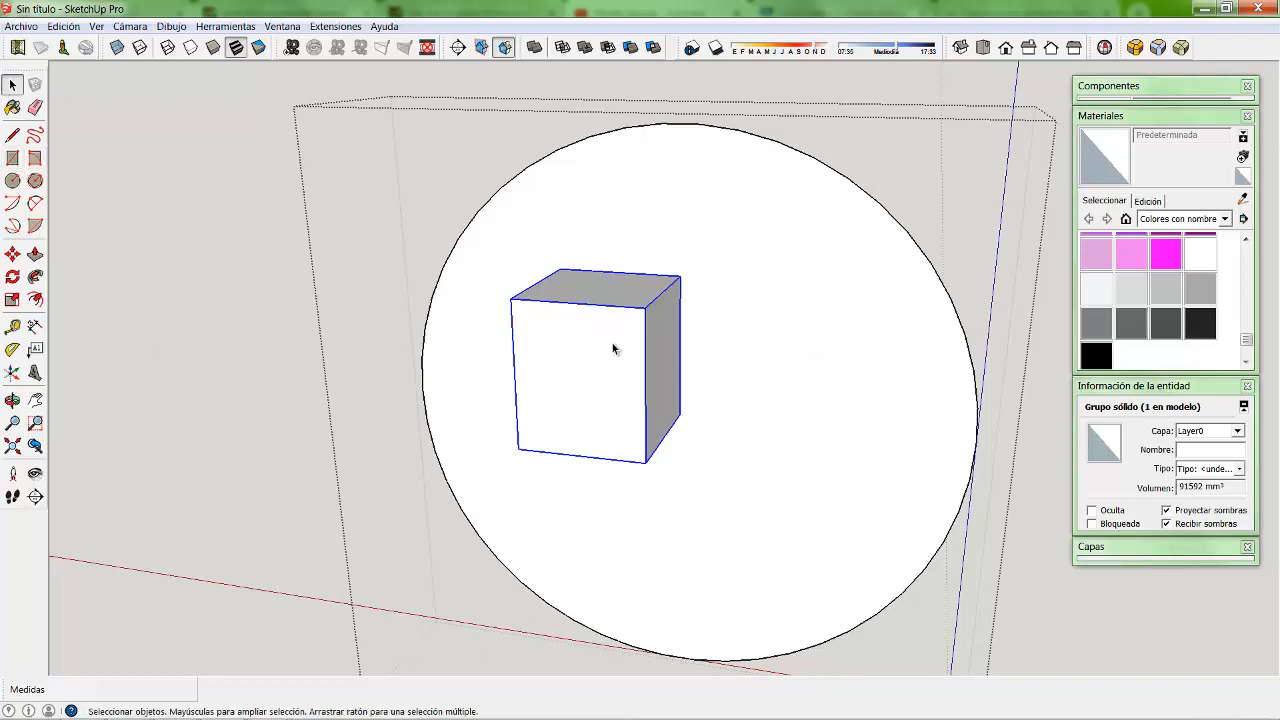
scroll(590, 425, down, 6)
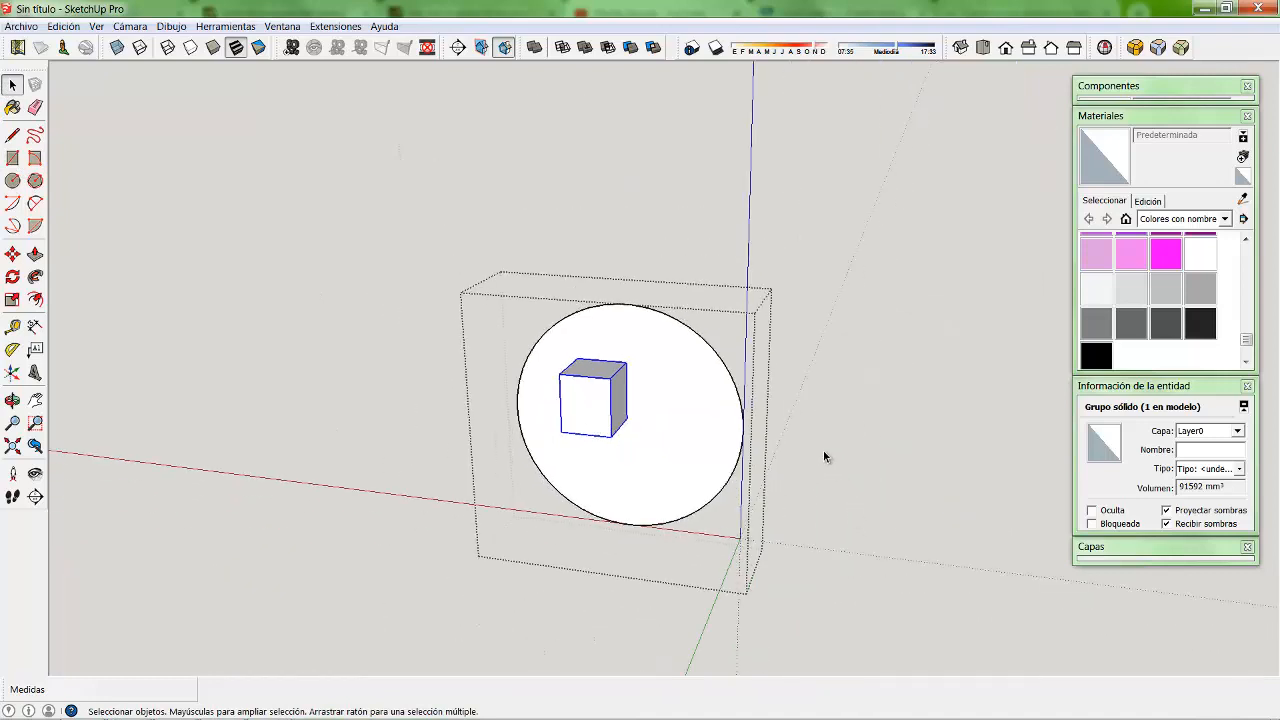
click(815, 438)
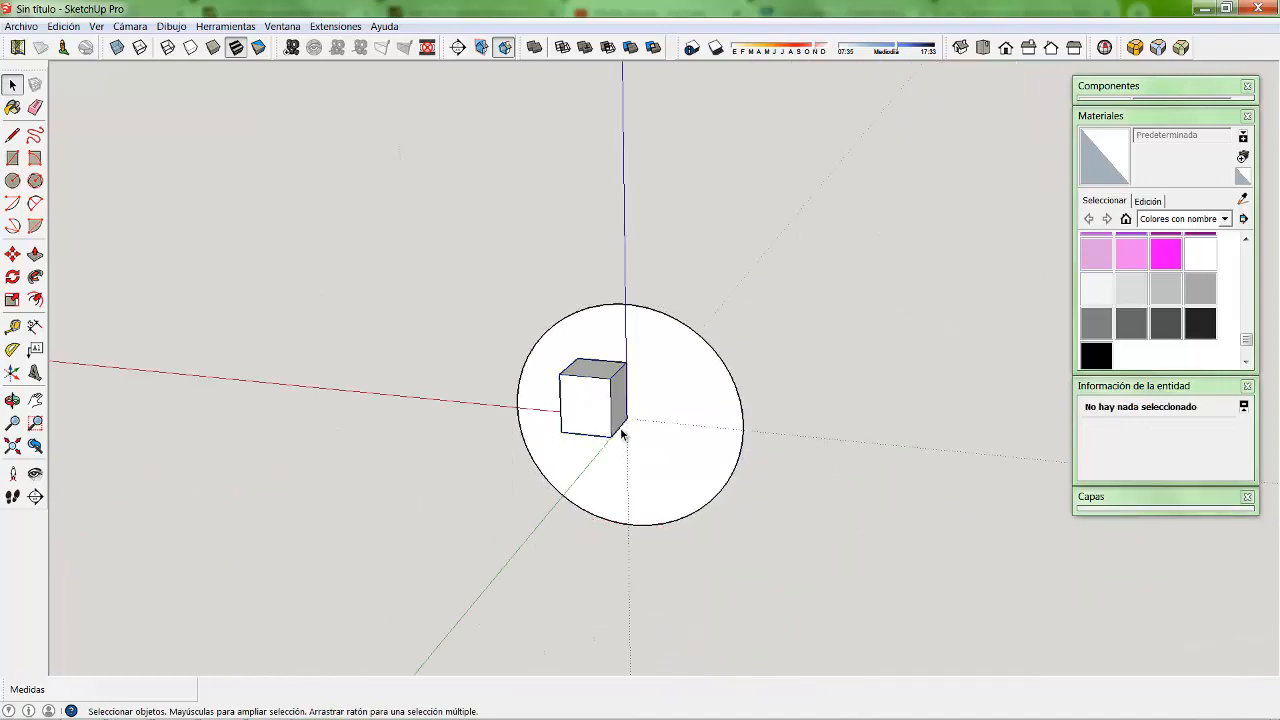
Open the combined group for editing and scale its box uniformly to 0.26, keeping the corner at the circle's centre fixed.
double_click(600, 403)
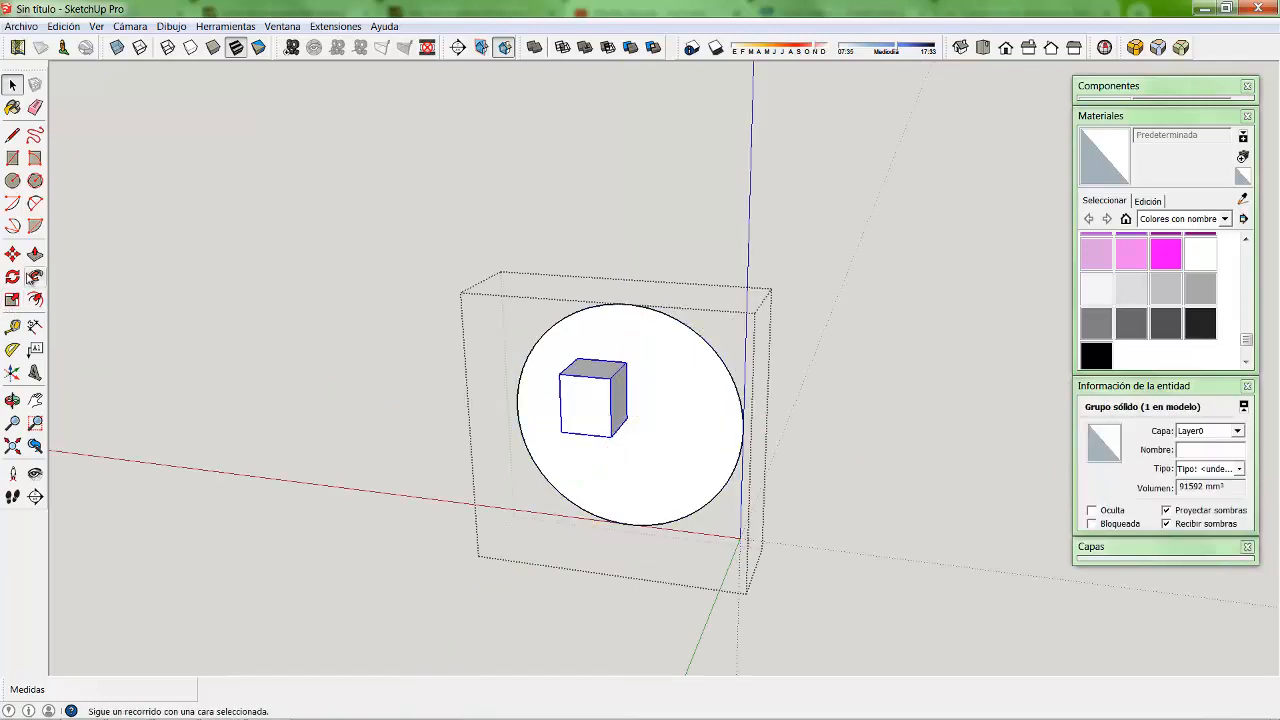
click(13, 300)
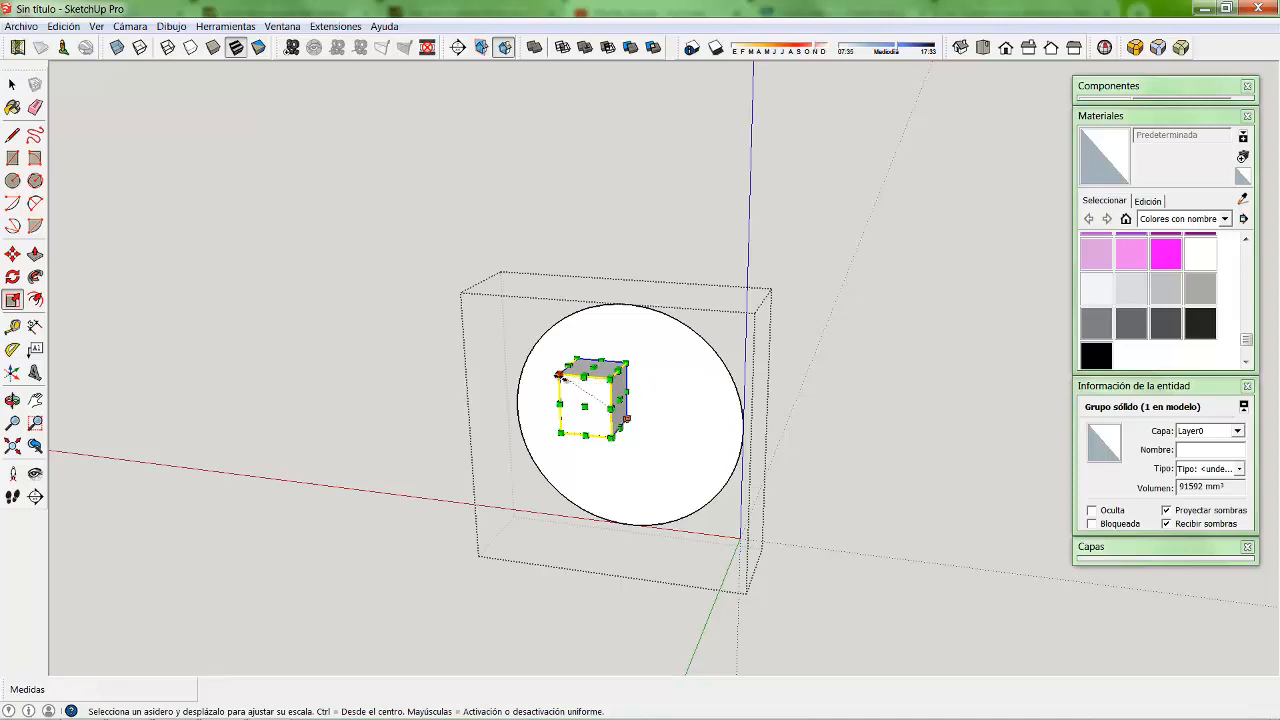
drag(561, 376, 607, 409)
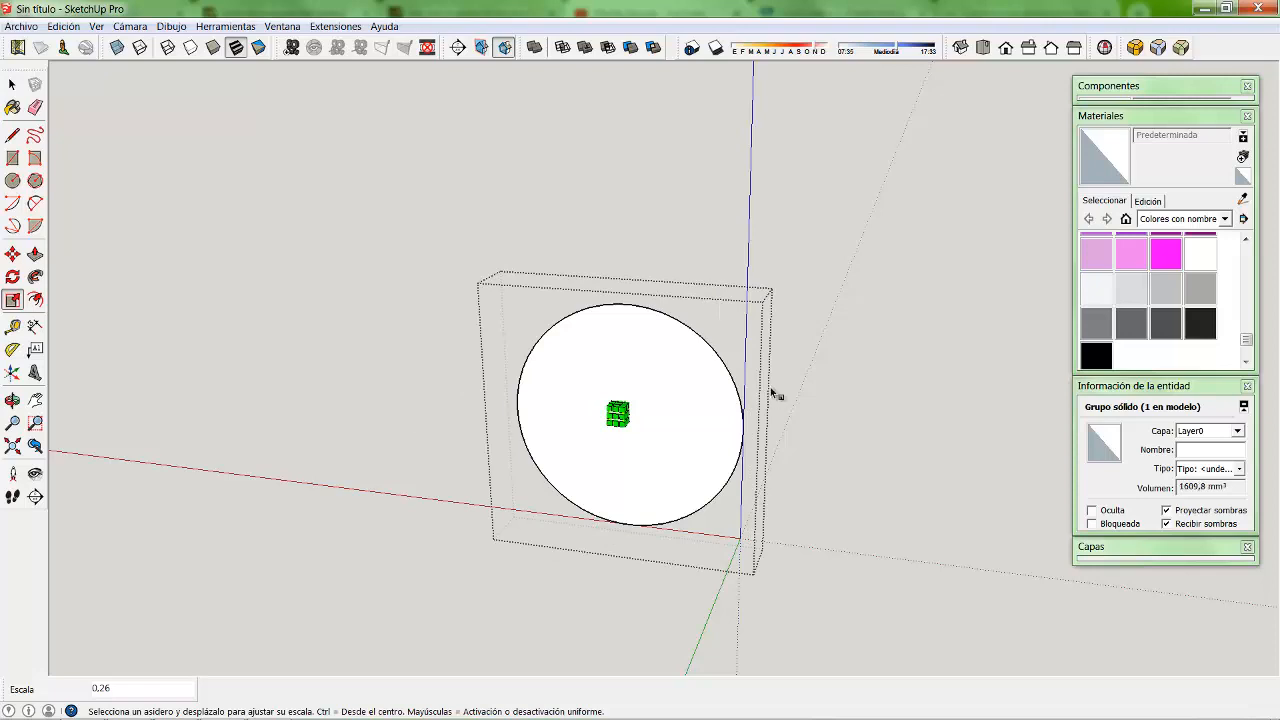
Close the combined group's editing and place a copy of the group about 230.7 mm away along the green axis.
click(12, 84)
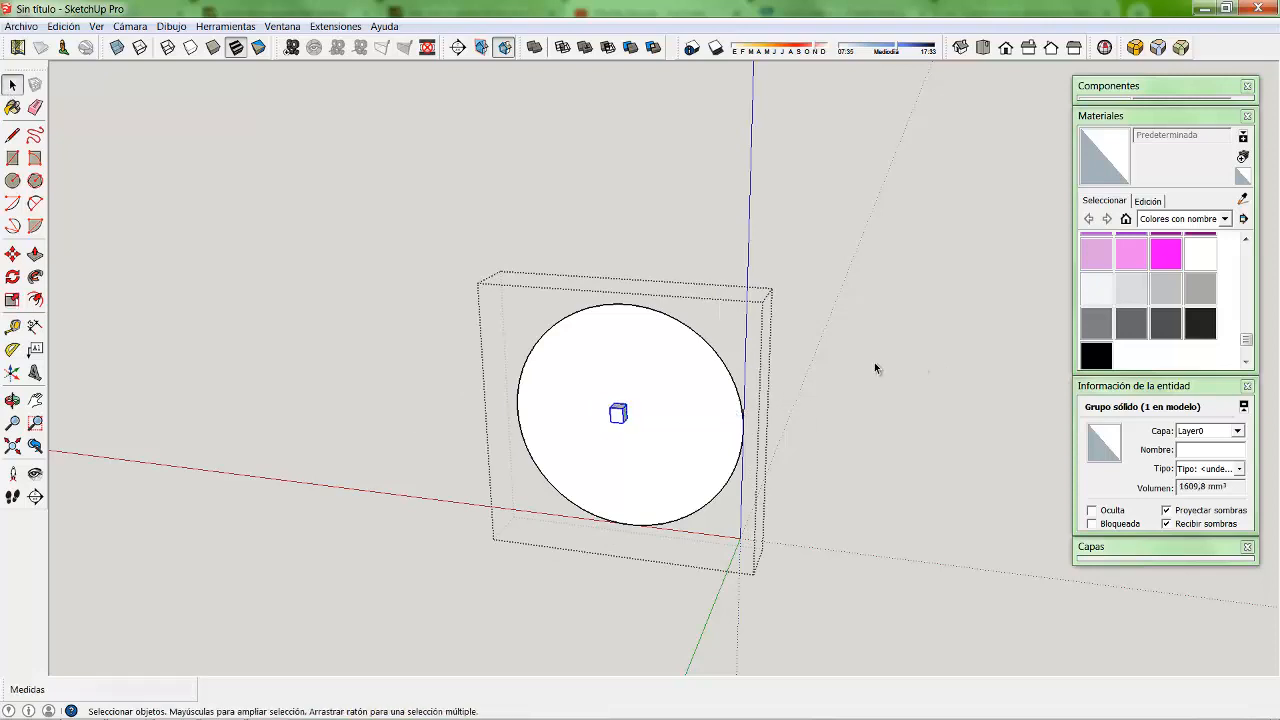
click(508, 349)
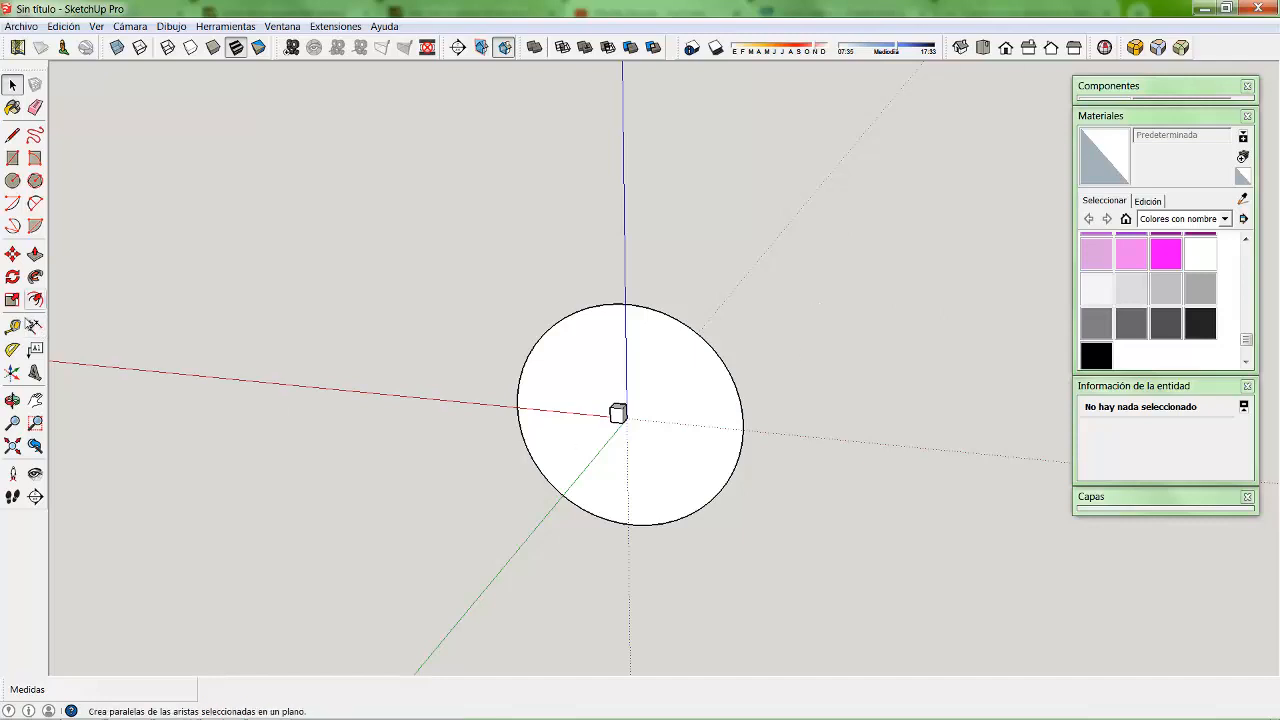
scroll(633, 432, up, 3)
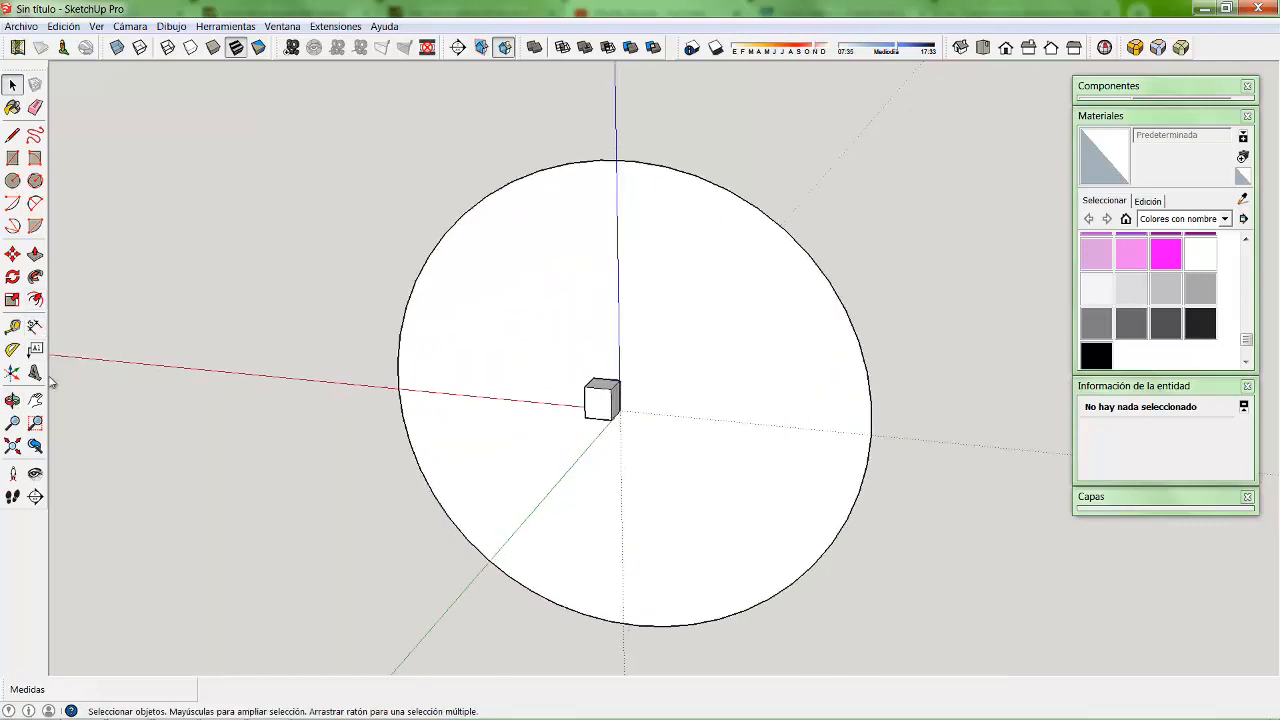
click(12, 399)
drag(943, 409, 417, 413)
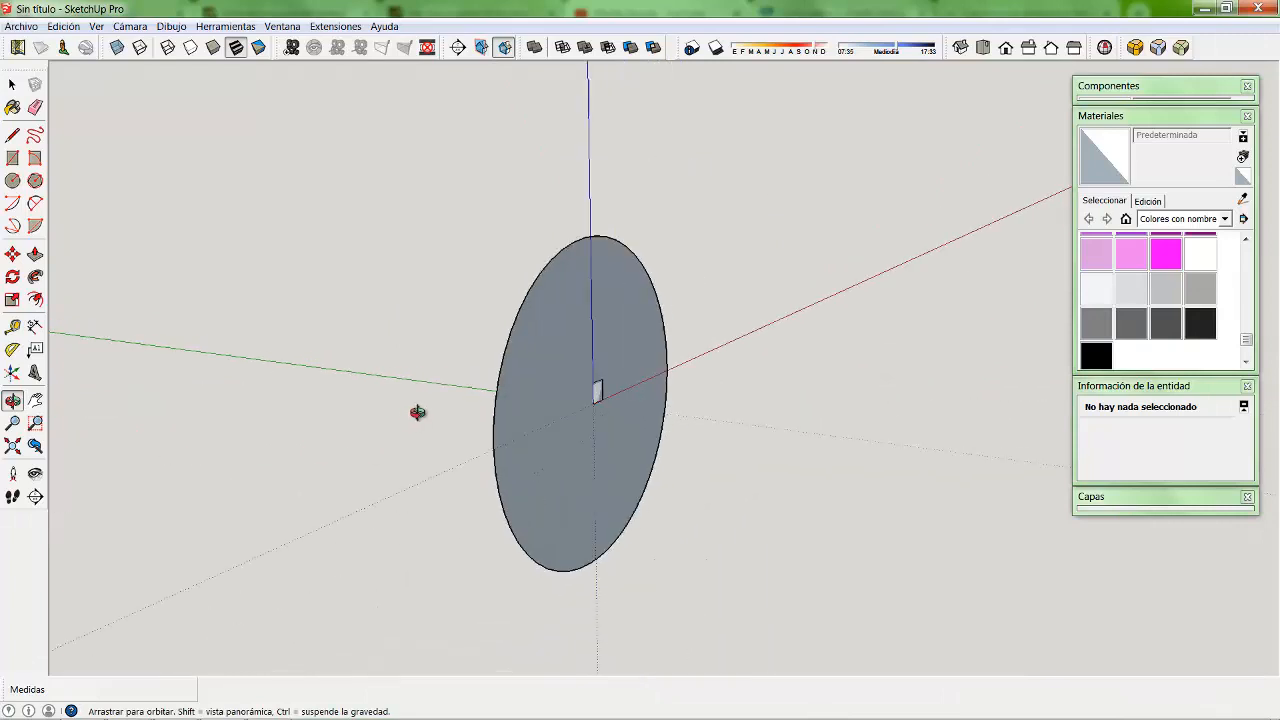
scroll(272, 338, down, 1)
key(space)
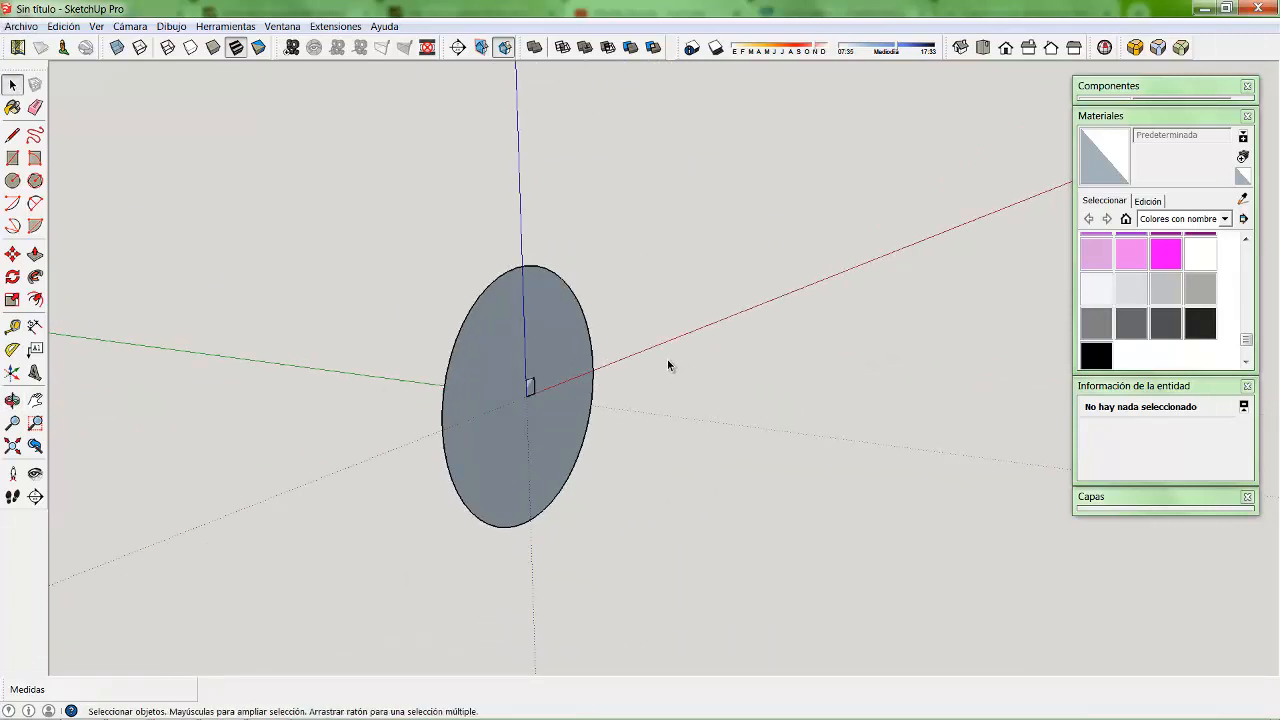
click(509, 360)
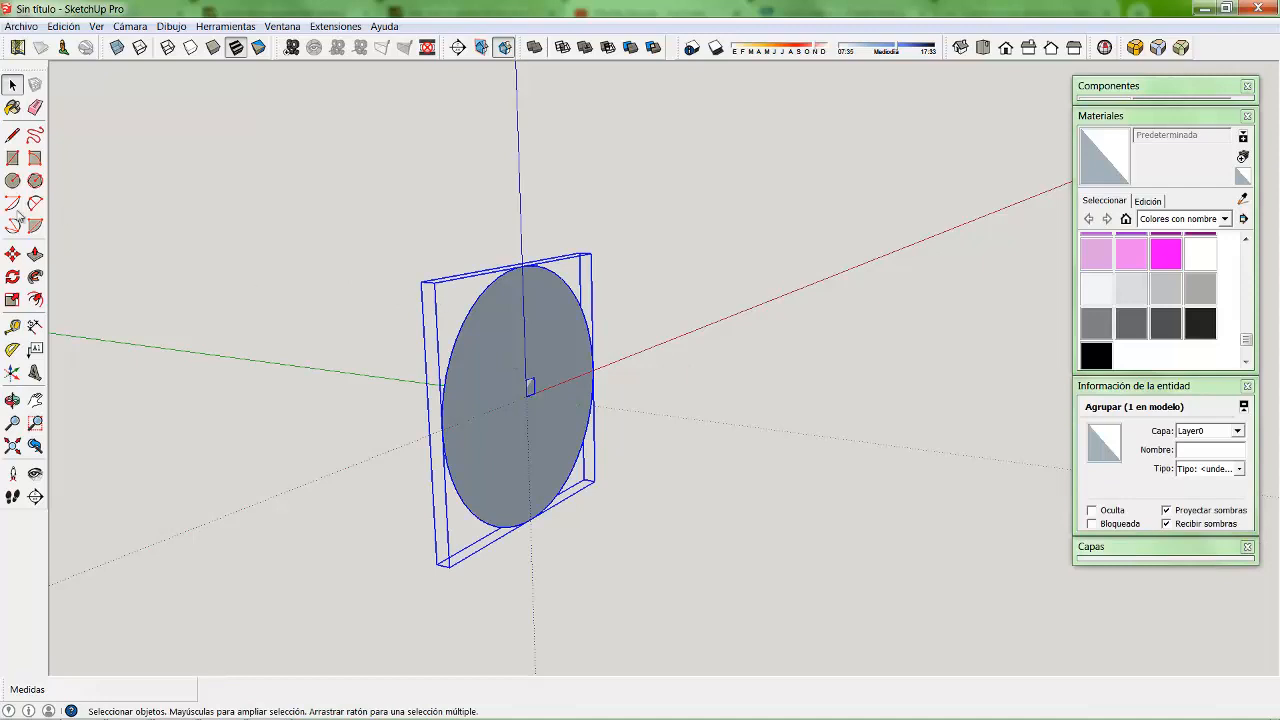
click(12, 254)
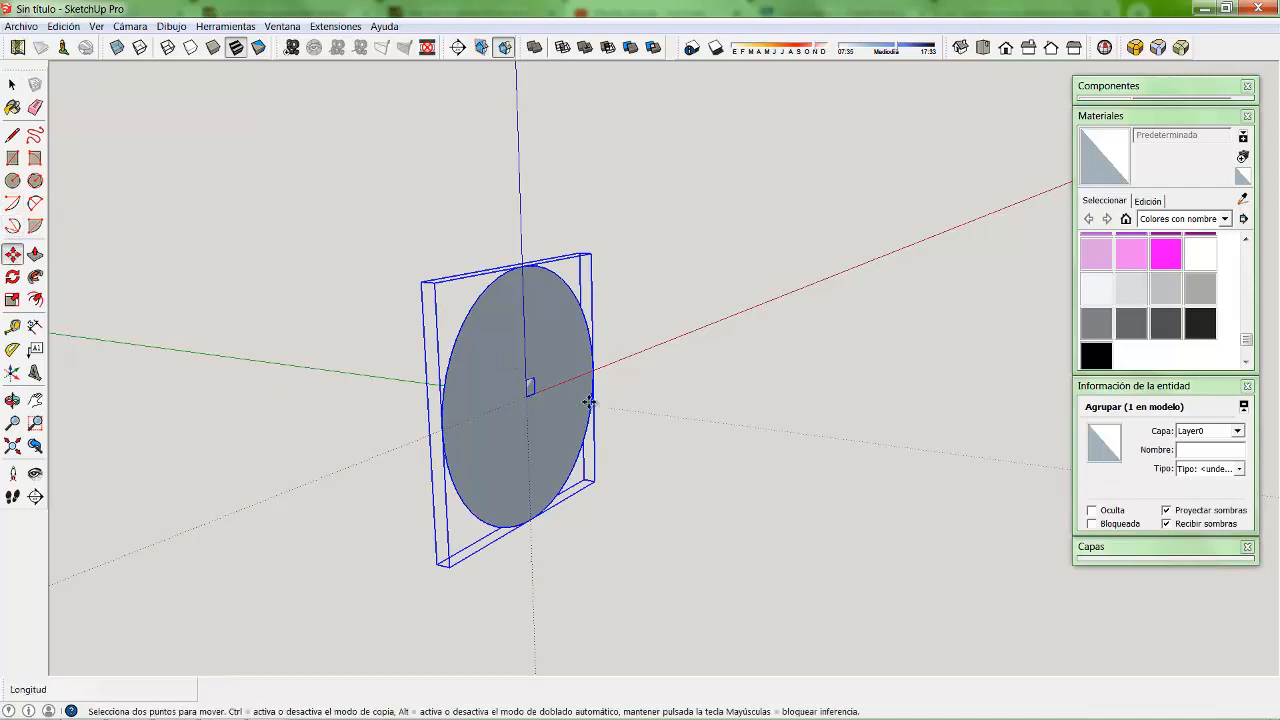
key(ctrl)
click(520, 393)
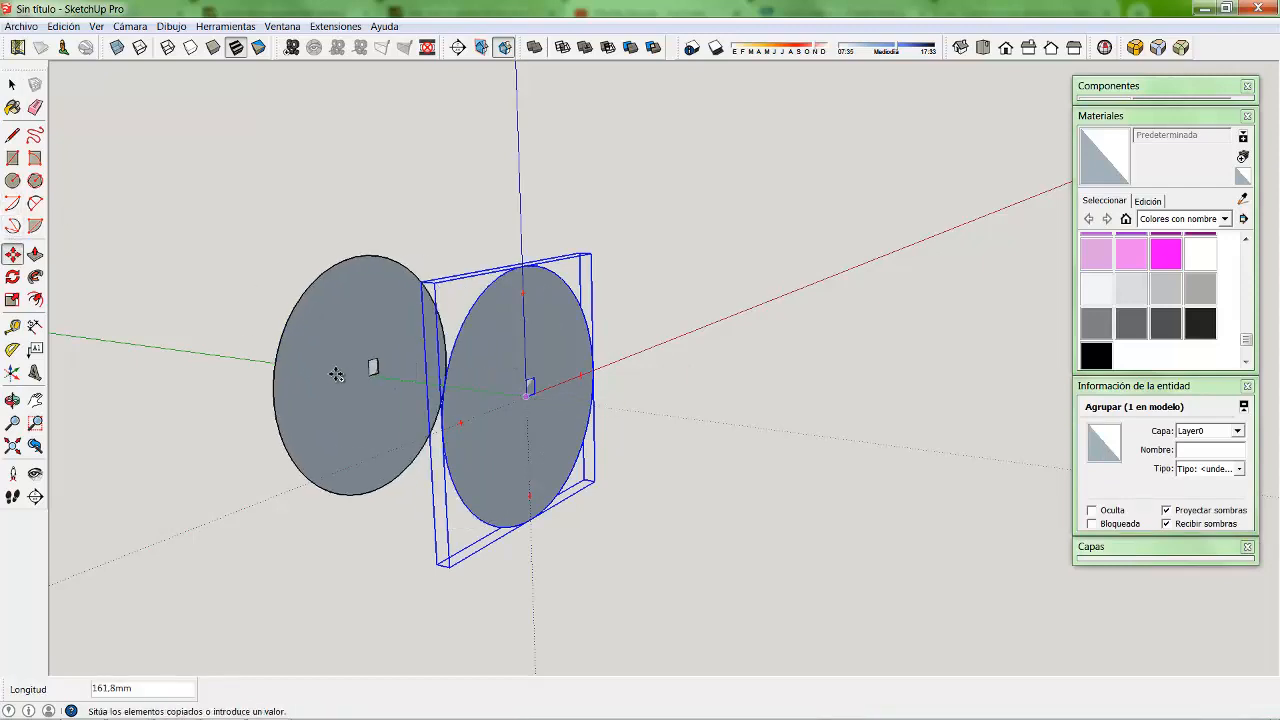
click(304, 365)
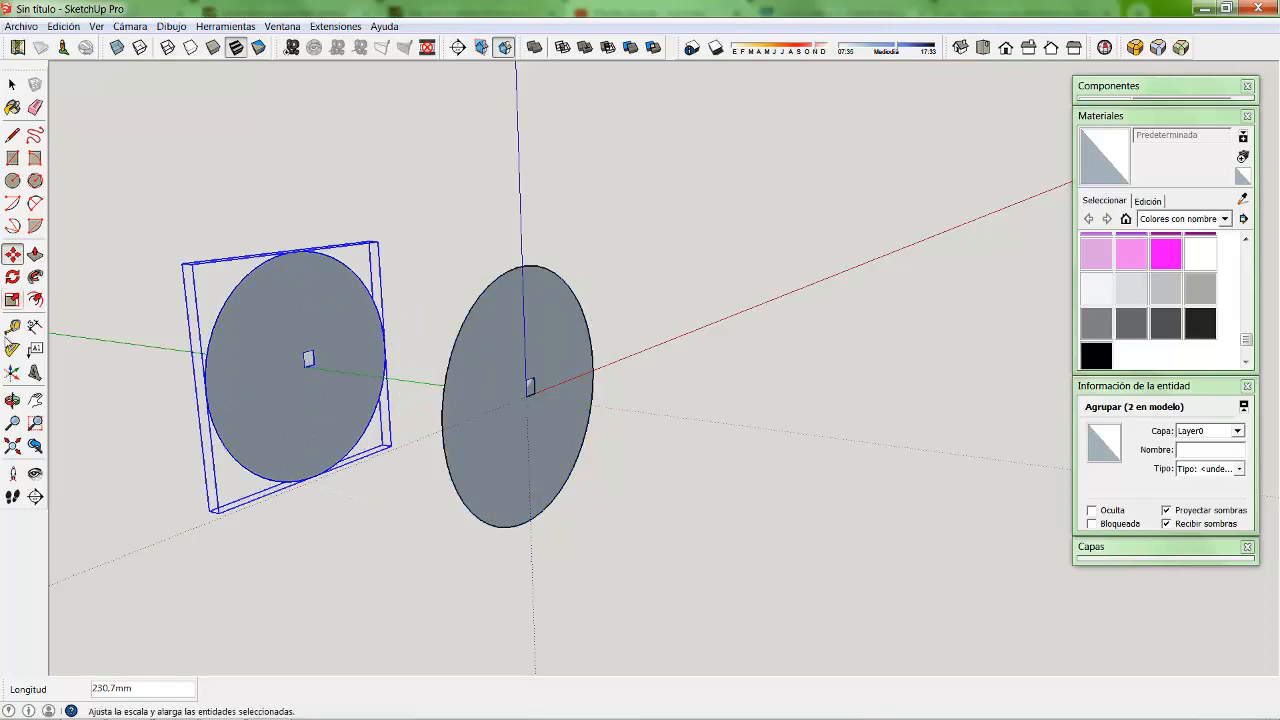
Examine the copied group from the front and up close around the box corner at the circle's centre.
key(o)
drag(386, 393, 677, 503)
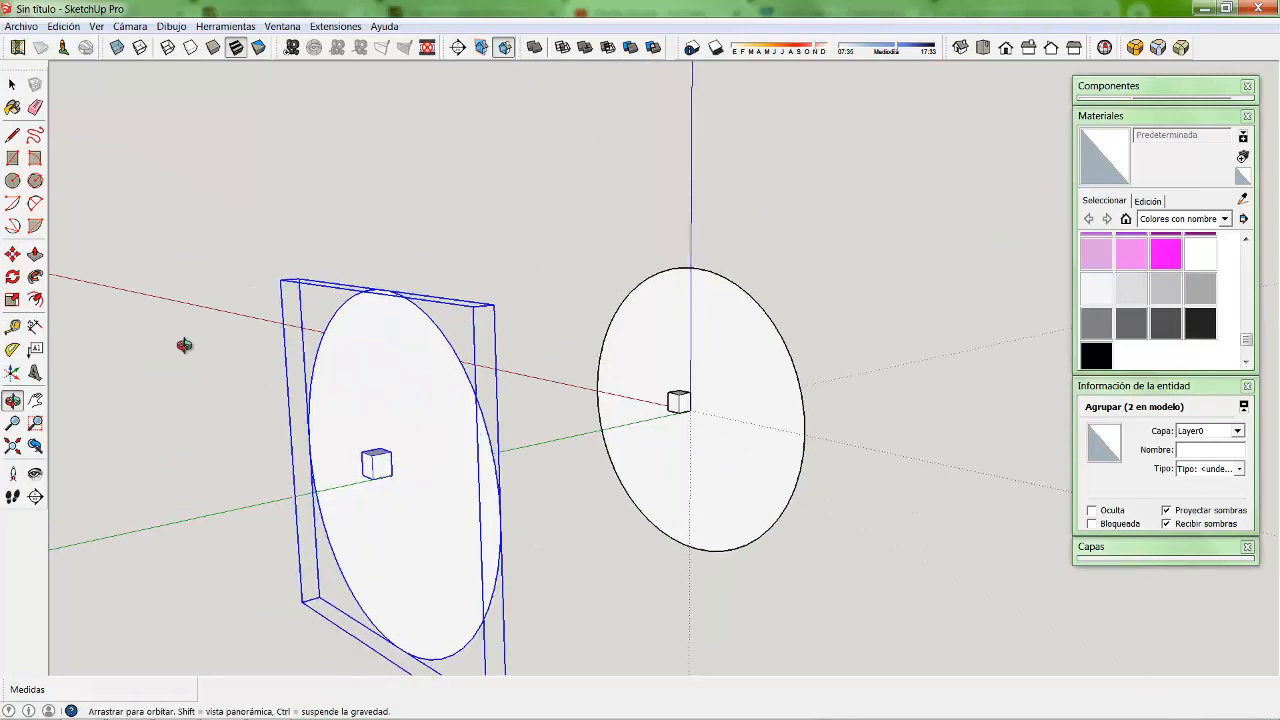
click(12, 84)
click(12, 399)
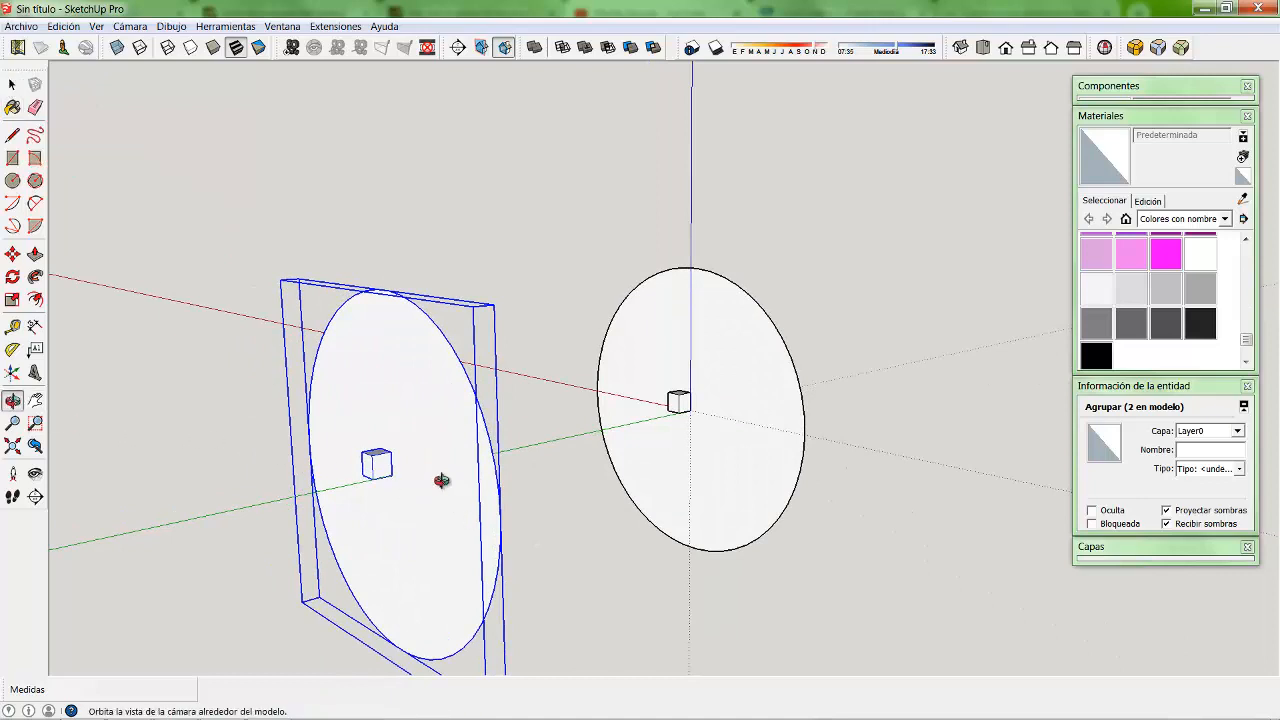
drag(429, 471, 597, 440)
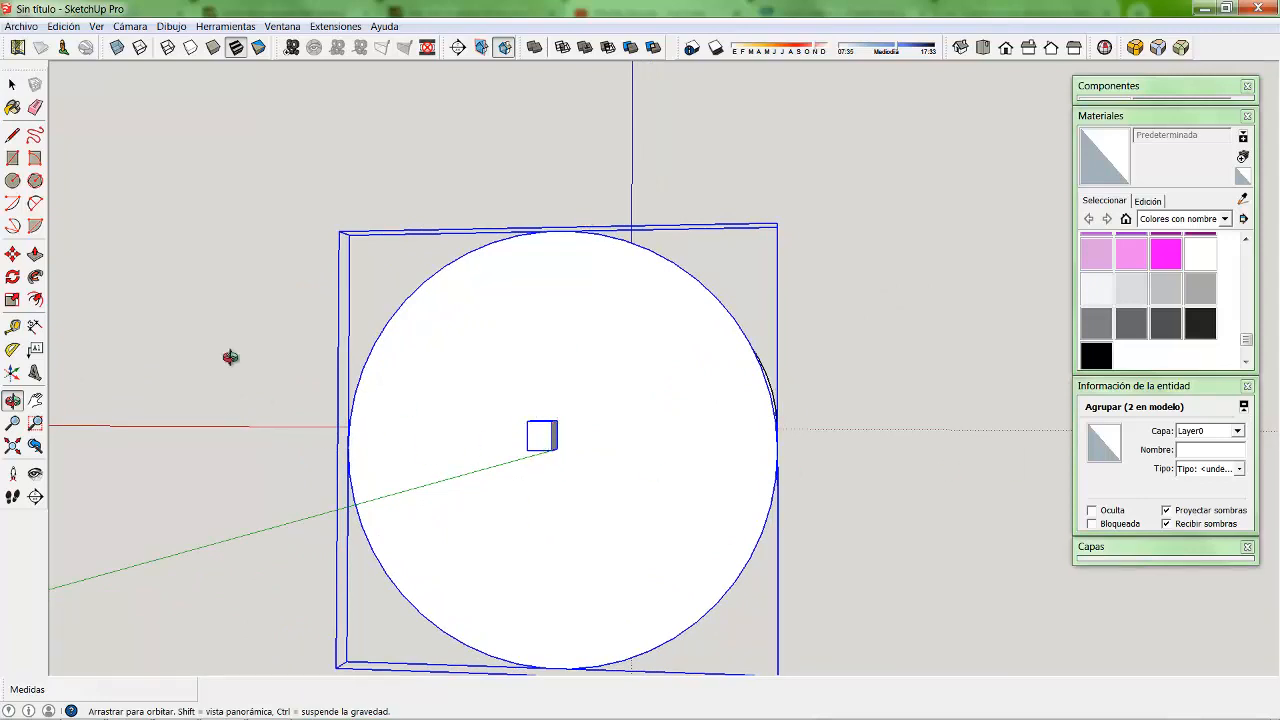
click(12, 84)
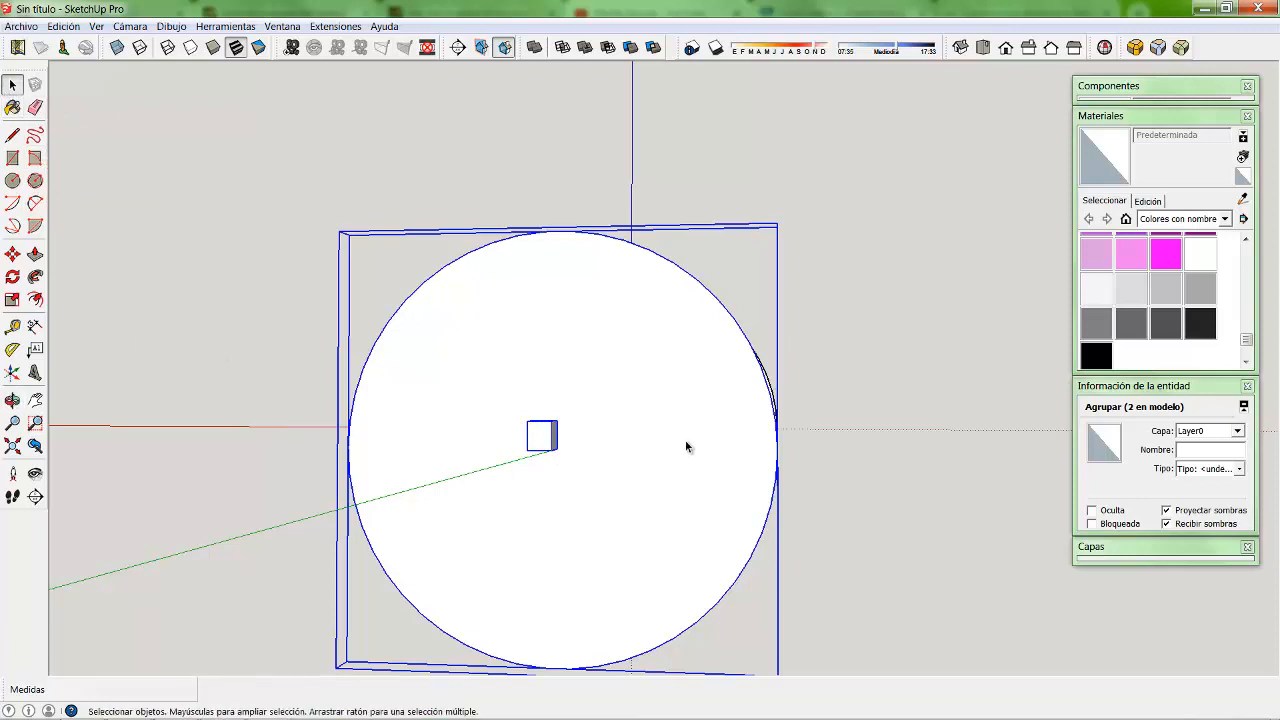
click(35, 400)
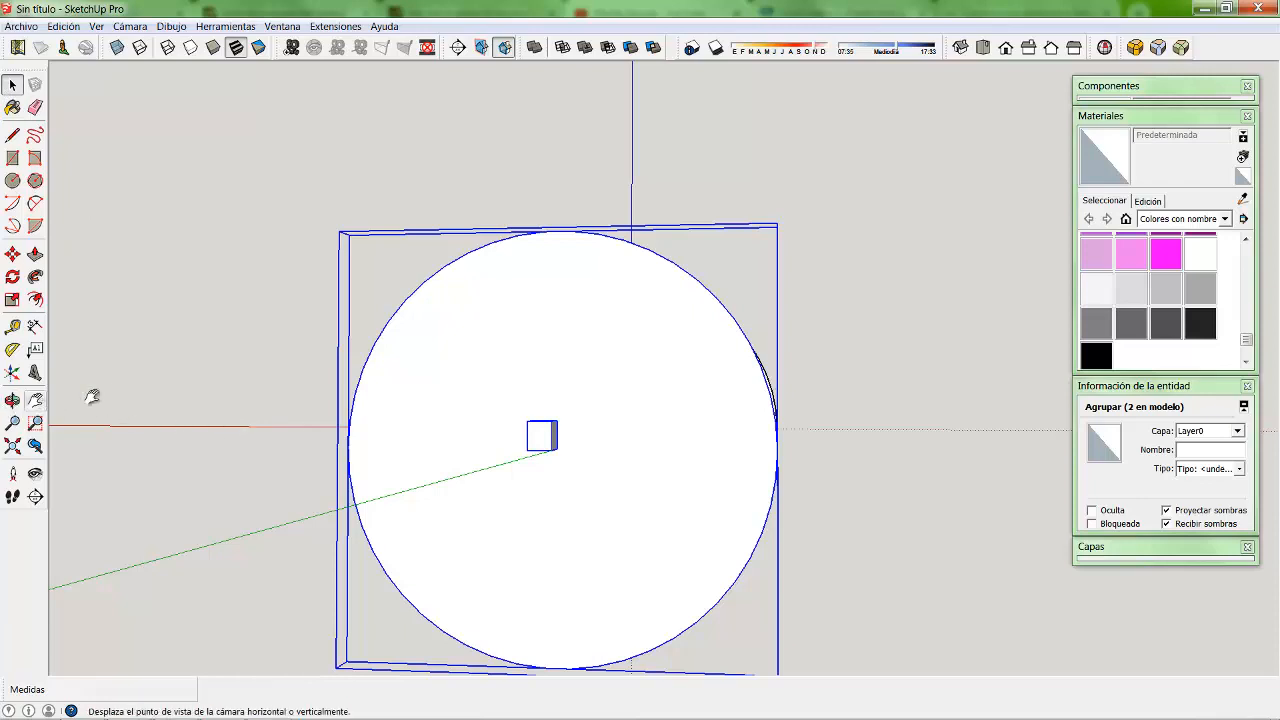
drag(583, 441, 535, 334)
scroll(500, 332, up, 5)
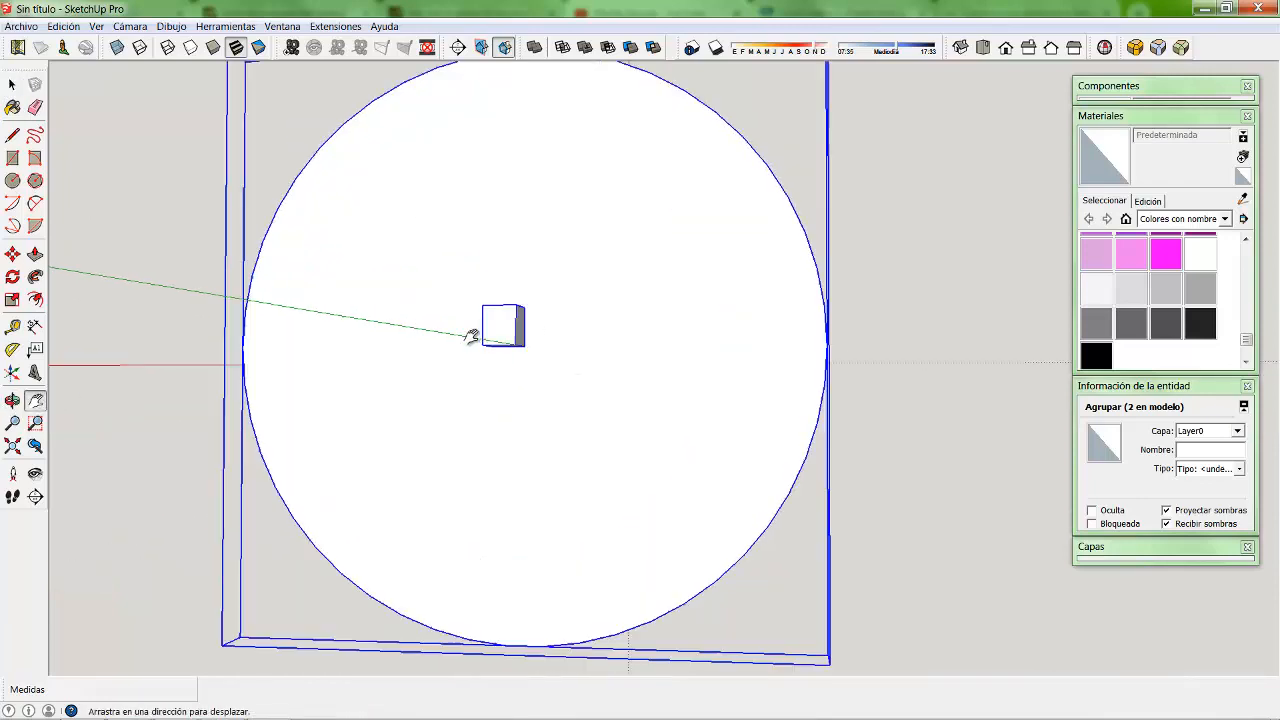
scroll(629, 357, down, 3)
scroll(594, 354, up, 4)
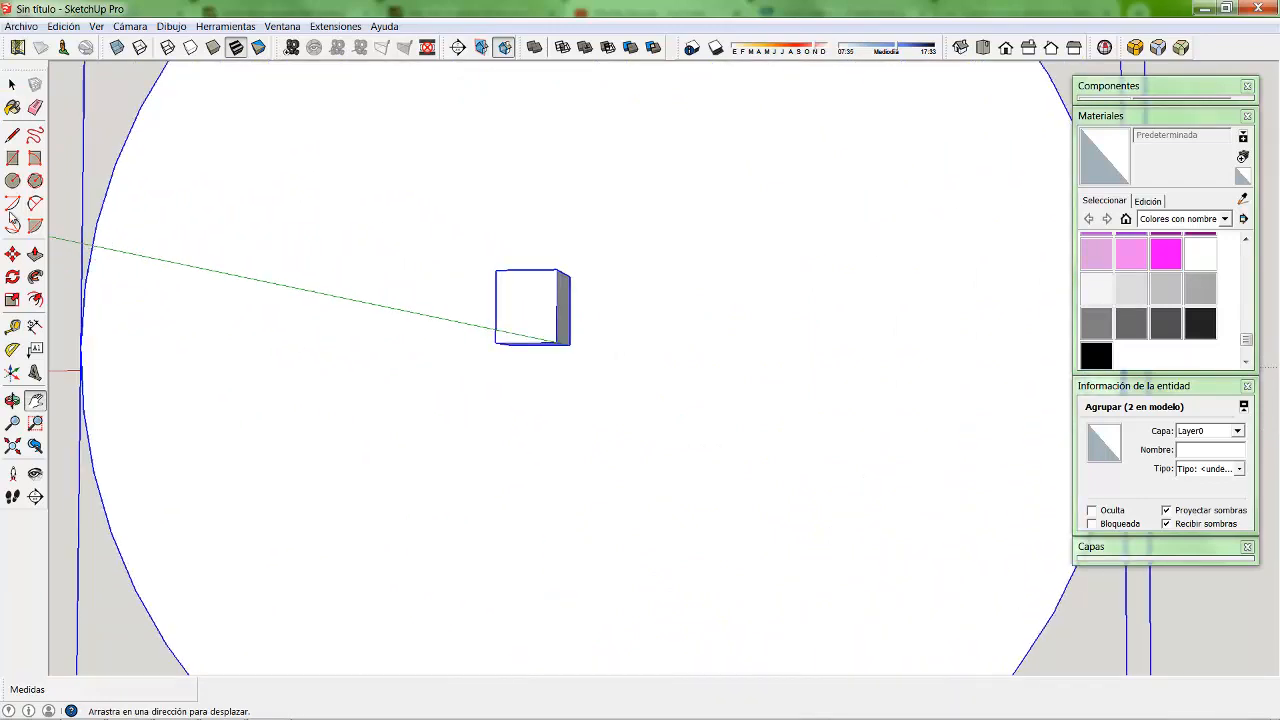
click(12, 85)
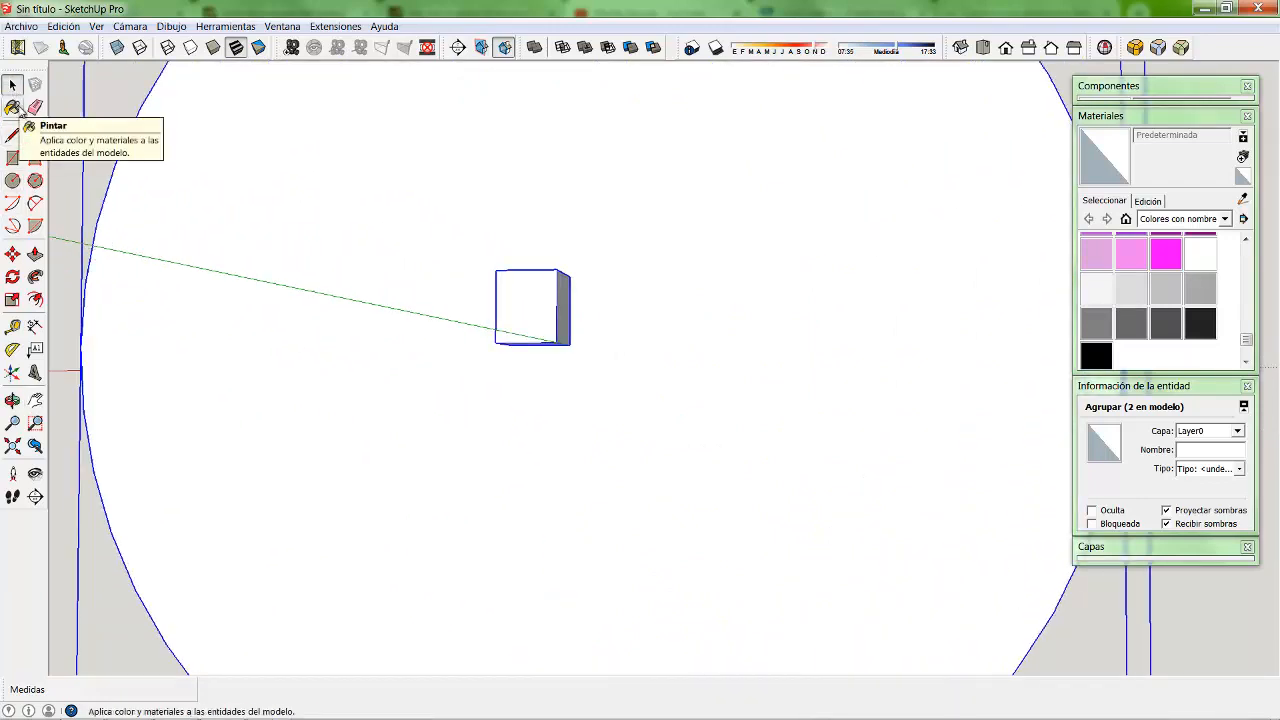
scroll(640, 350, down, 2)
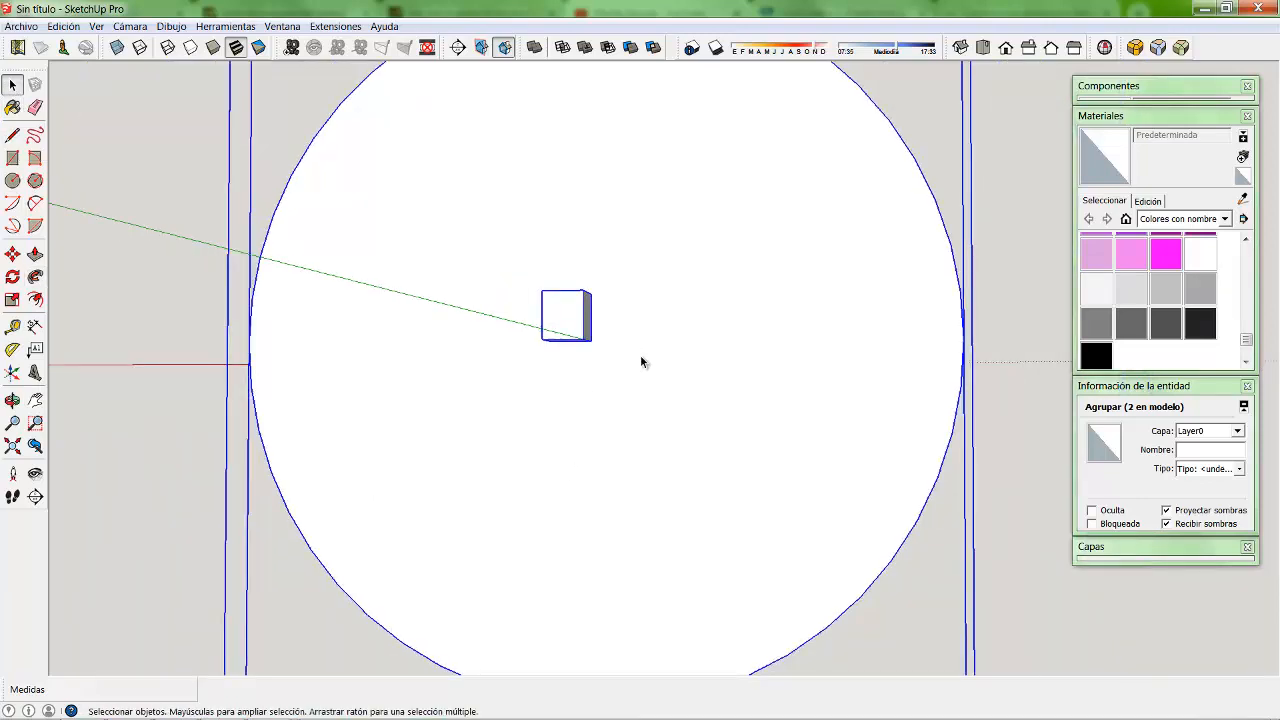
scroll(697, 340, down, 1)
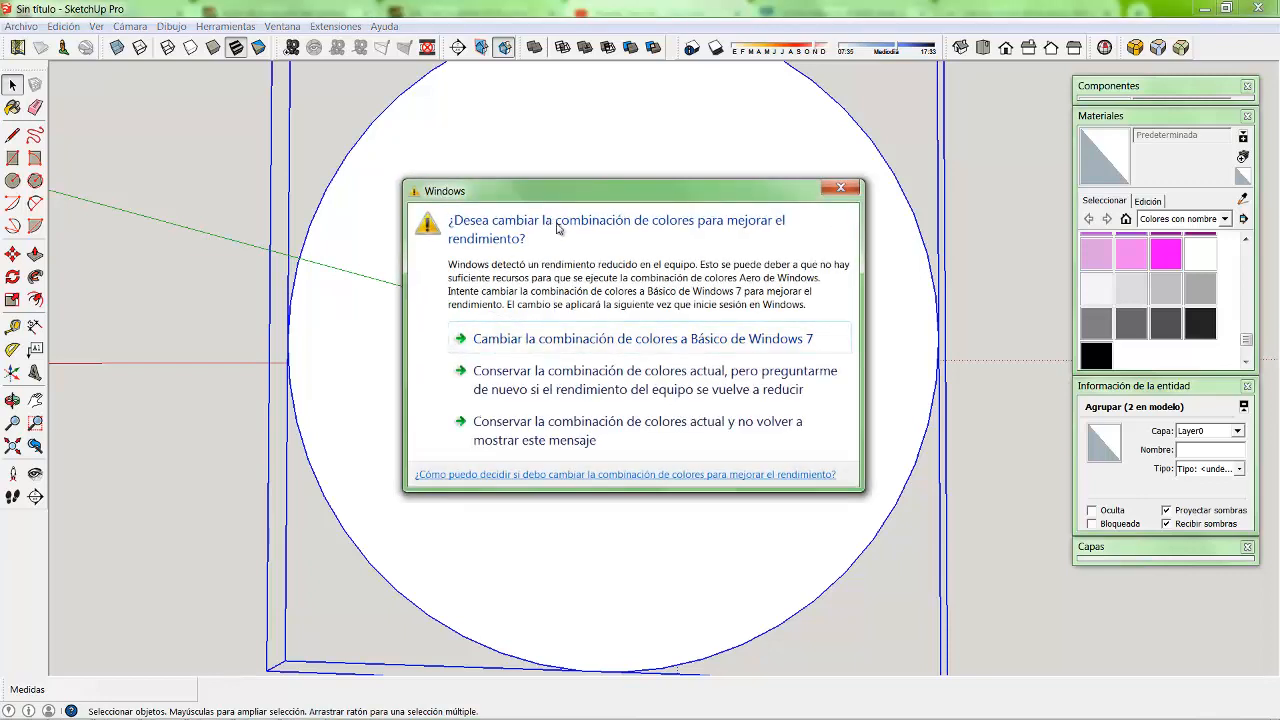
Dismiss the Windows colour scheme dialog without choosing an option and inspect the box on the copied circle.
click(840, 188)
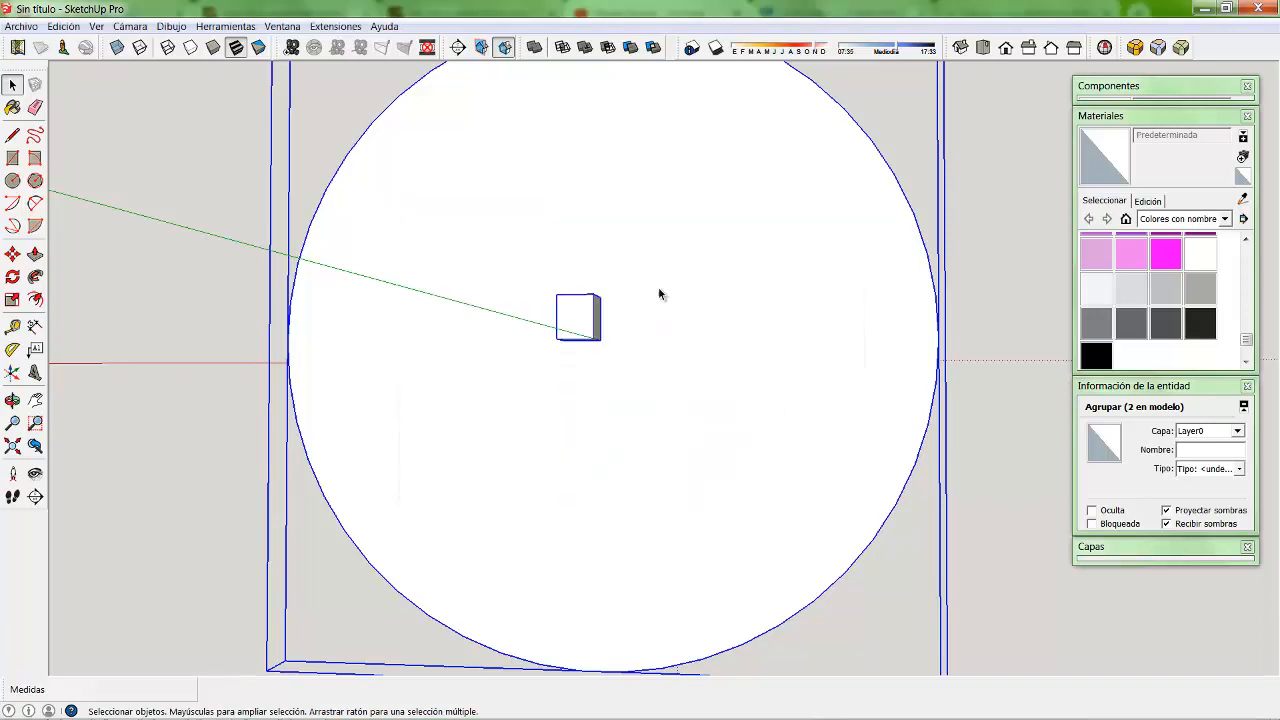
scroll(594, 342, up, 2)
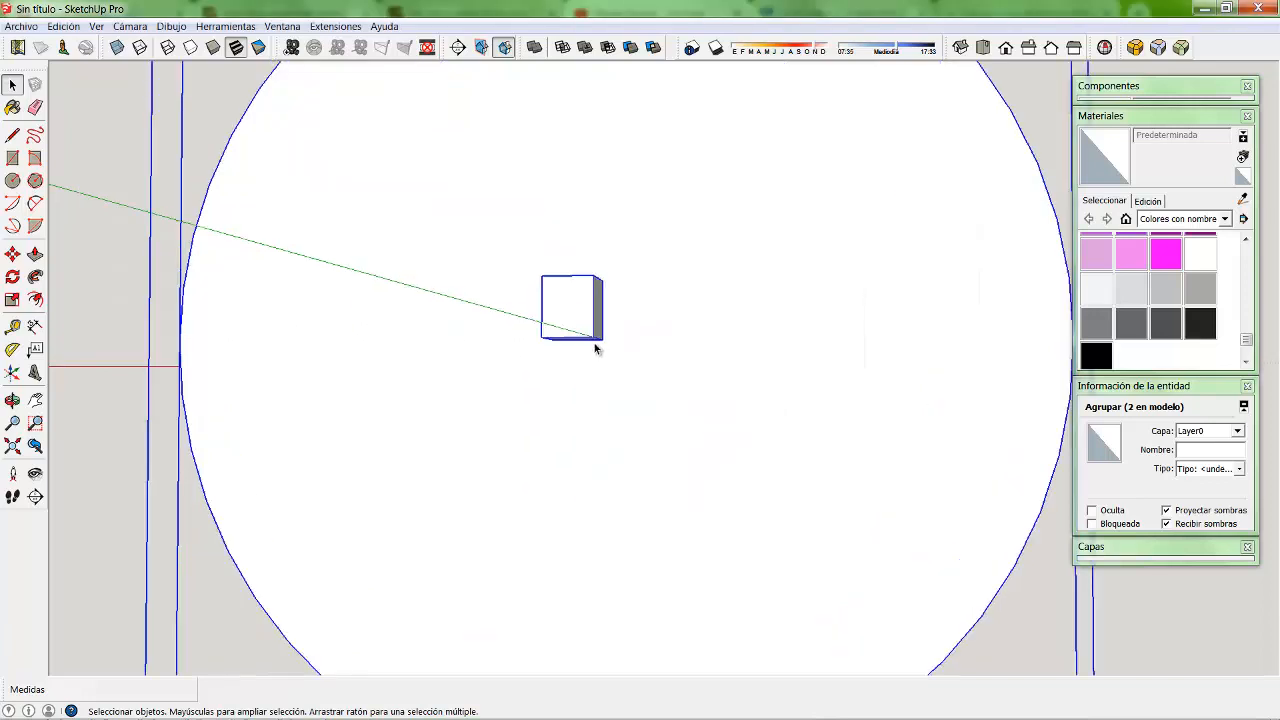
scroll(603, 337, down, 1)
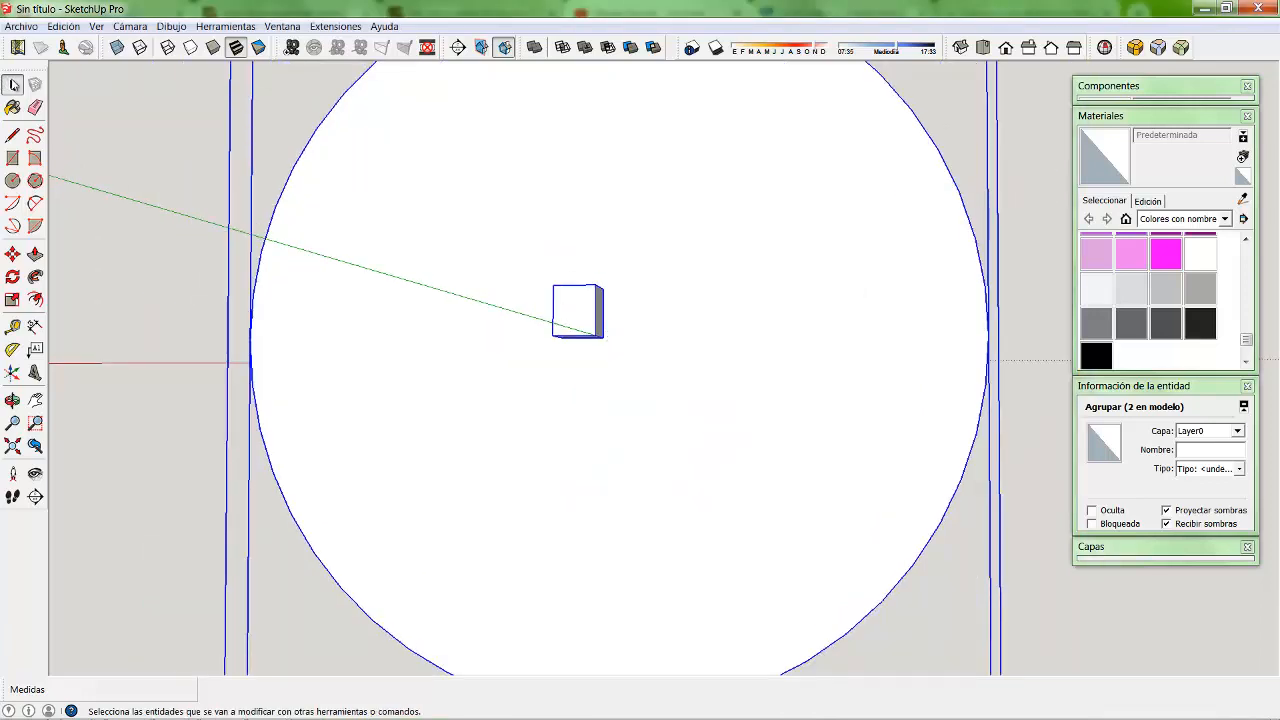
scroll(666, 388, down, 4)
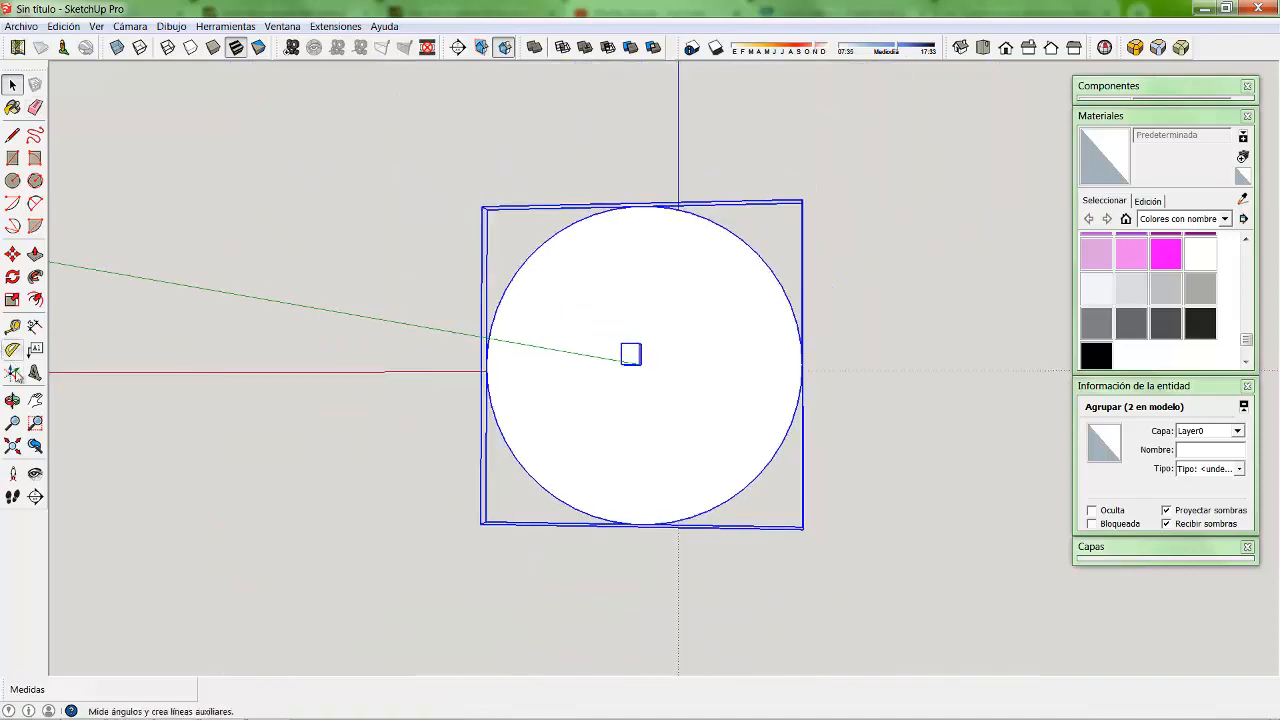
Explode the copied combined group into its separate circle and box groups.
drag(573, 399, 516, 390)
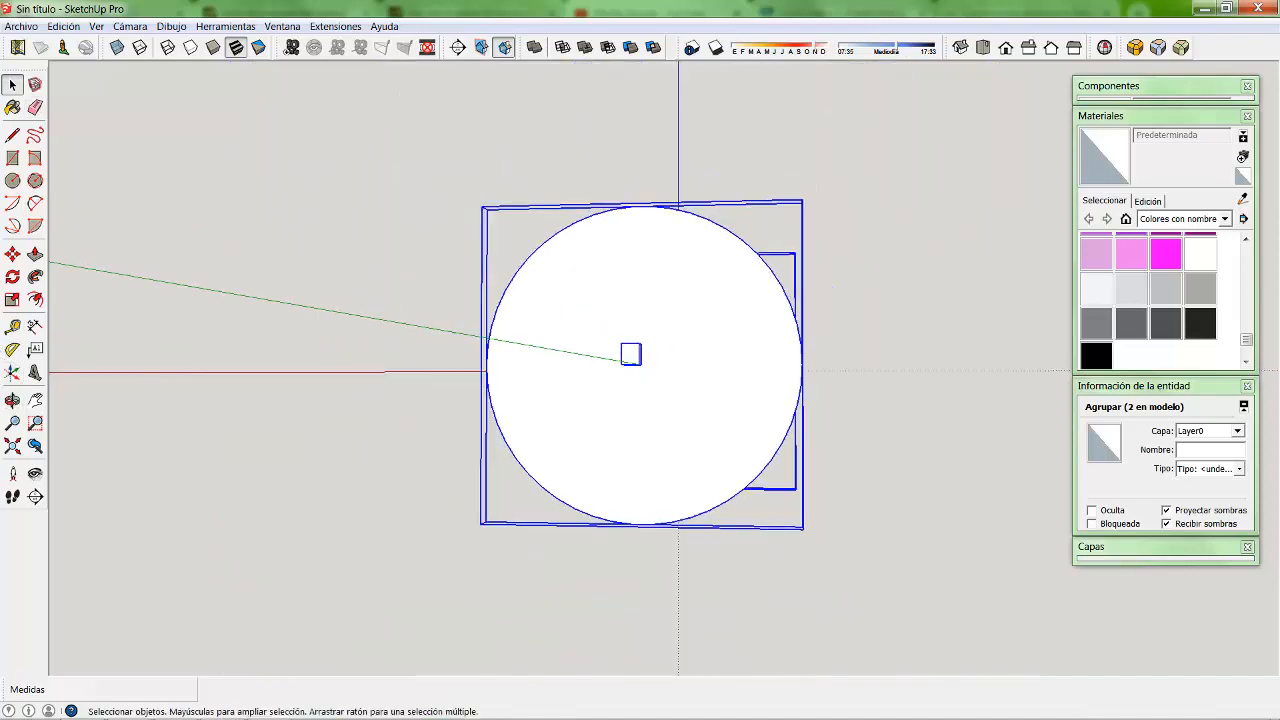
click(12, 399)
drag(623, 366, 133, 245)
click(12, 85)
click(346, 210)
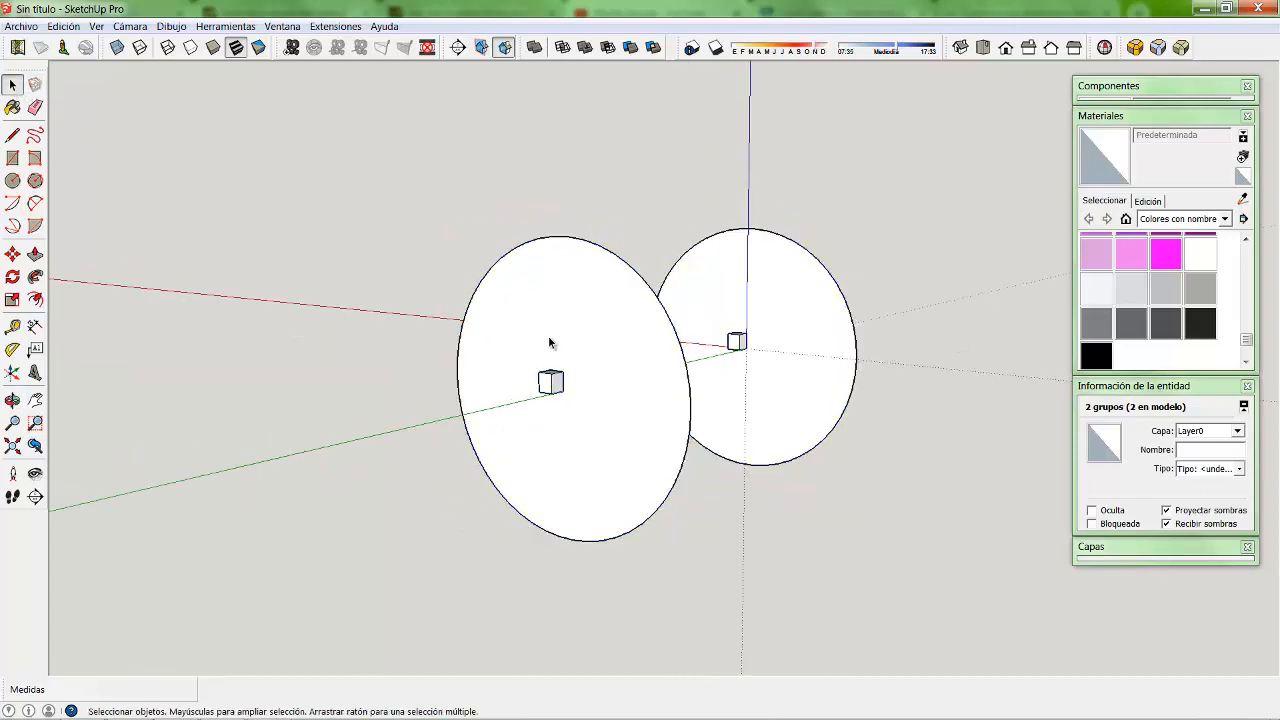
click(550, 342)
right_click(573, 388)
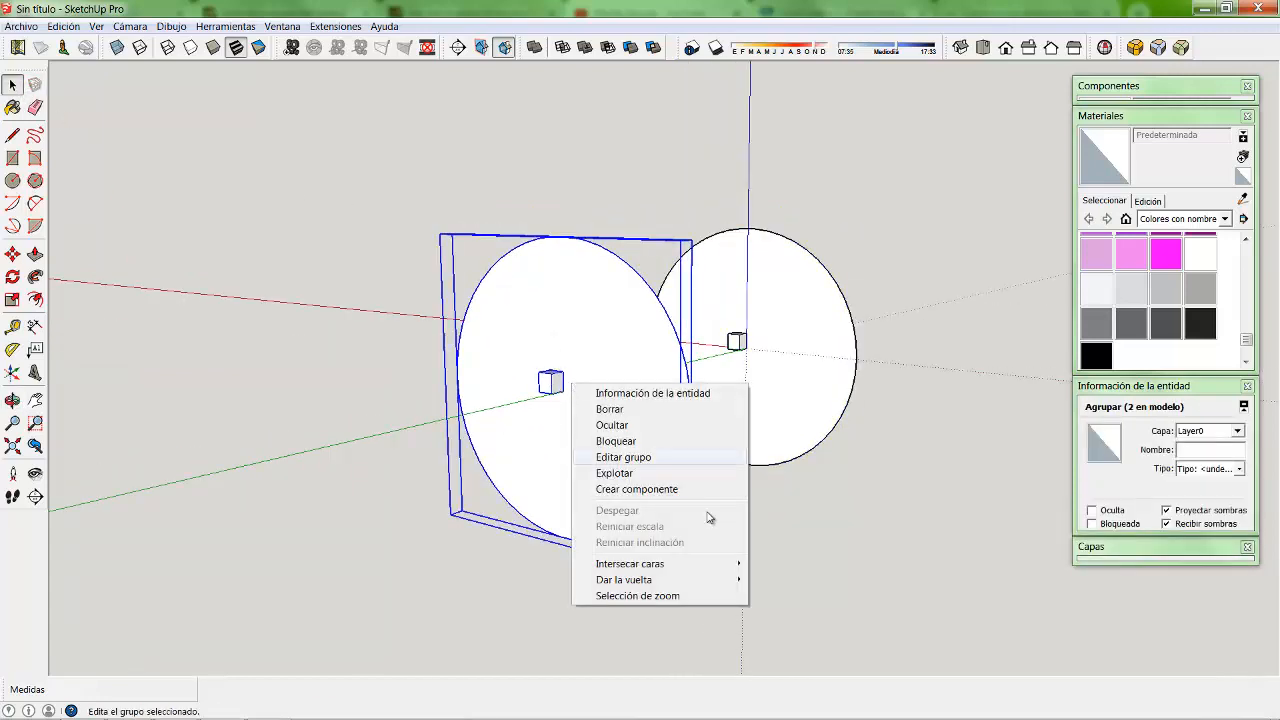
click(626, 474)
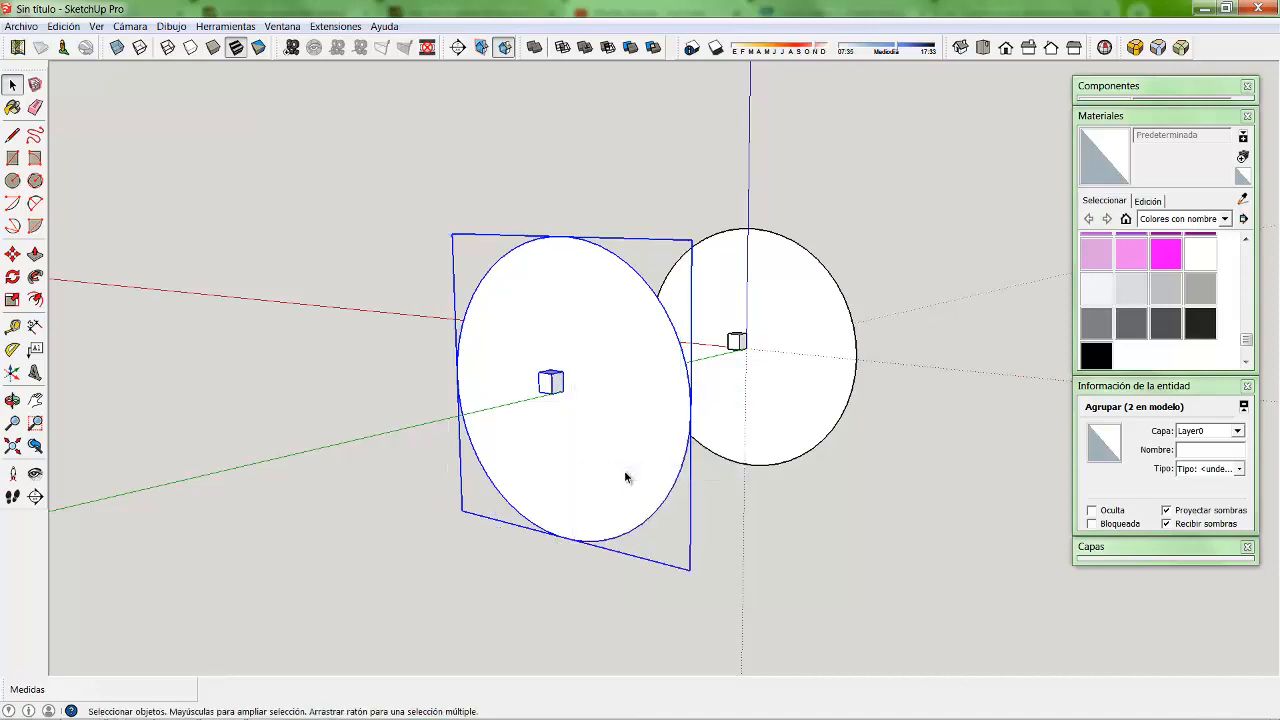
Select the copied circle and its box together and combine them into a single group again.
click(540, 167)
click(591, 340)
shift+click(547, 390)
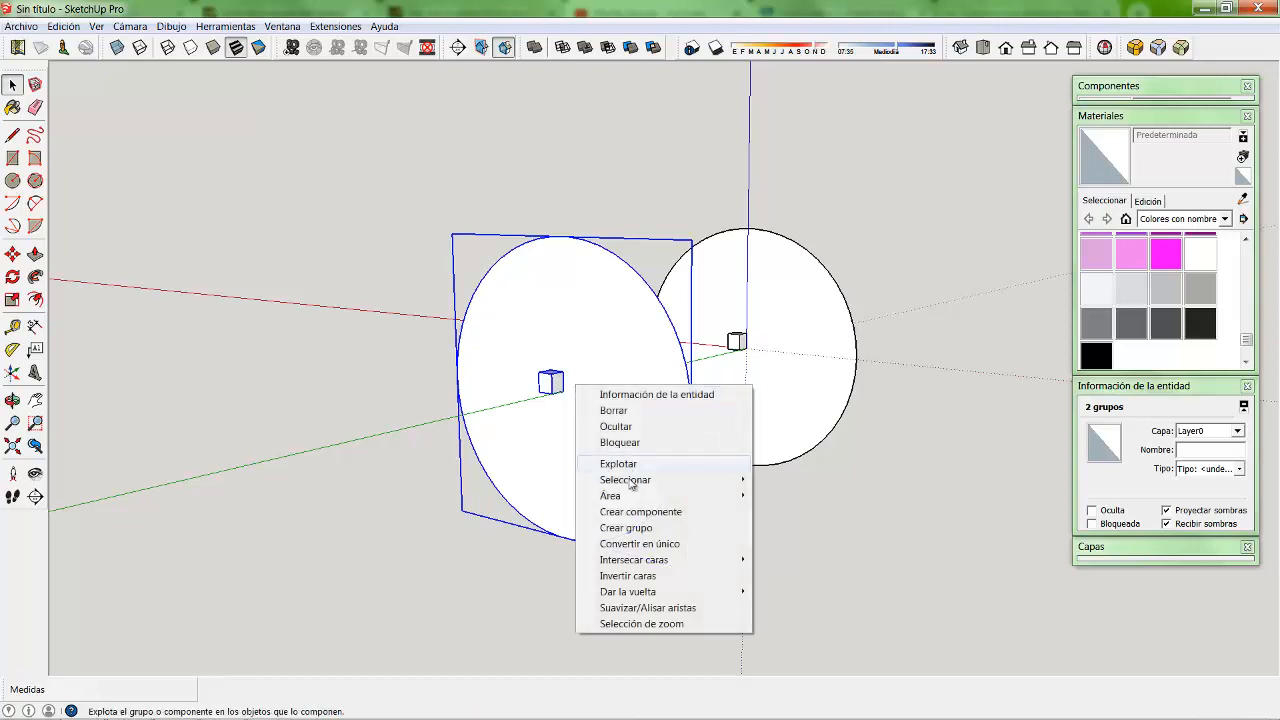
right_click(577, 386)
click(625, 528)
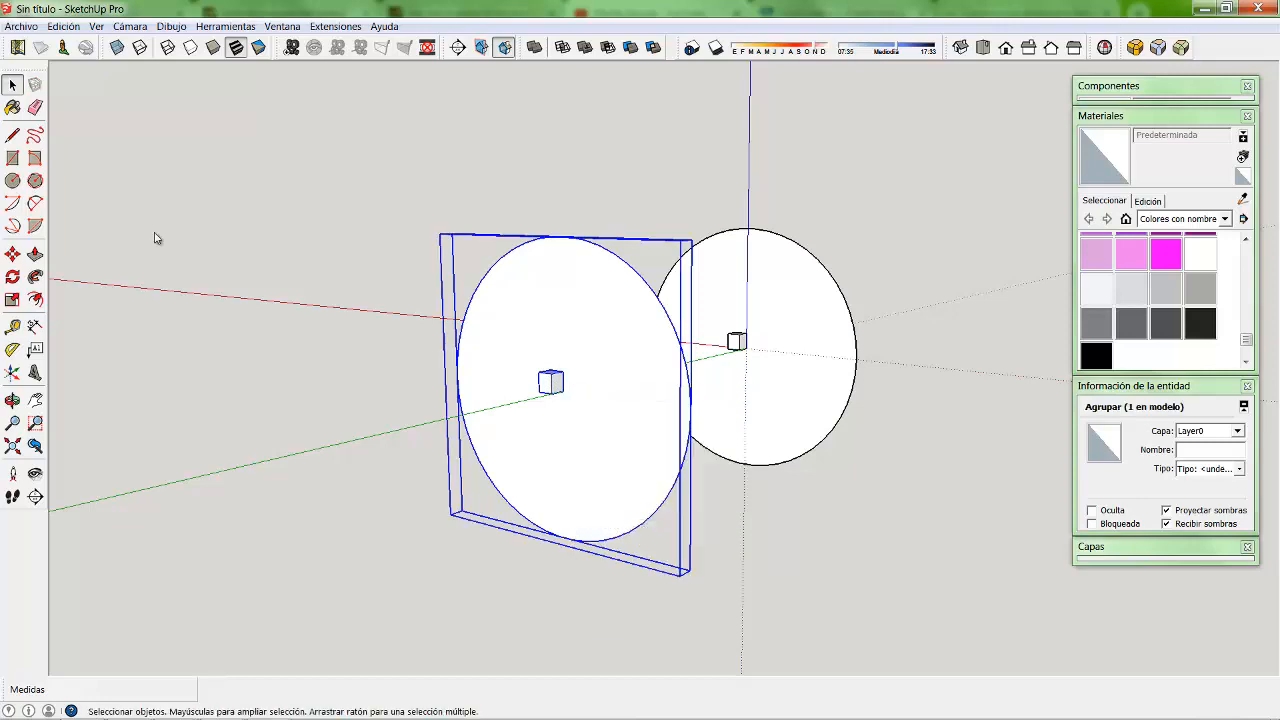
Rotate the regrouped copy 90° about the red axis around the box corner at the circle's centre, laying the circle flat.
click(12, 277)
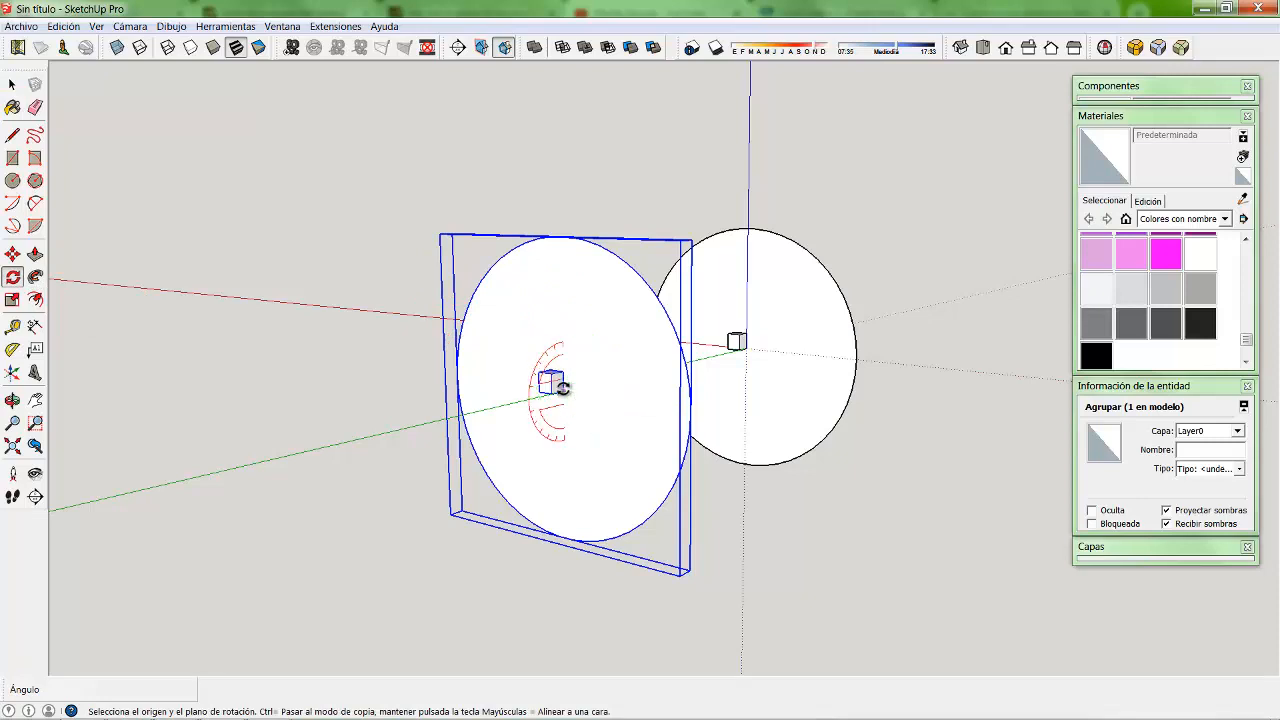
scroll(561, 390, up, 2)
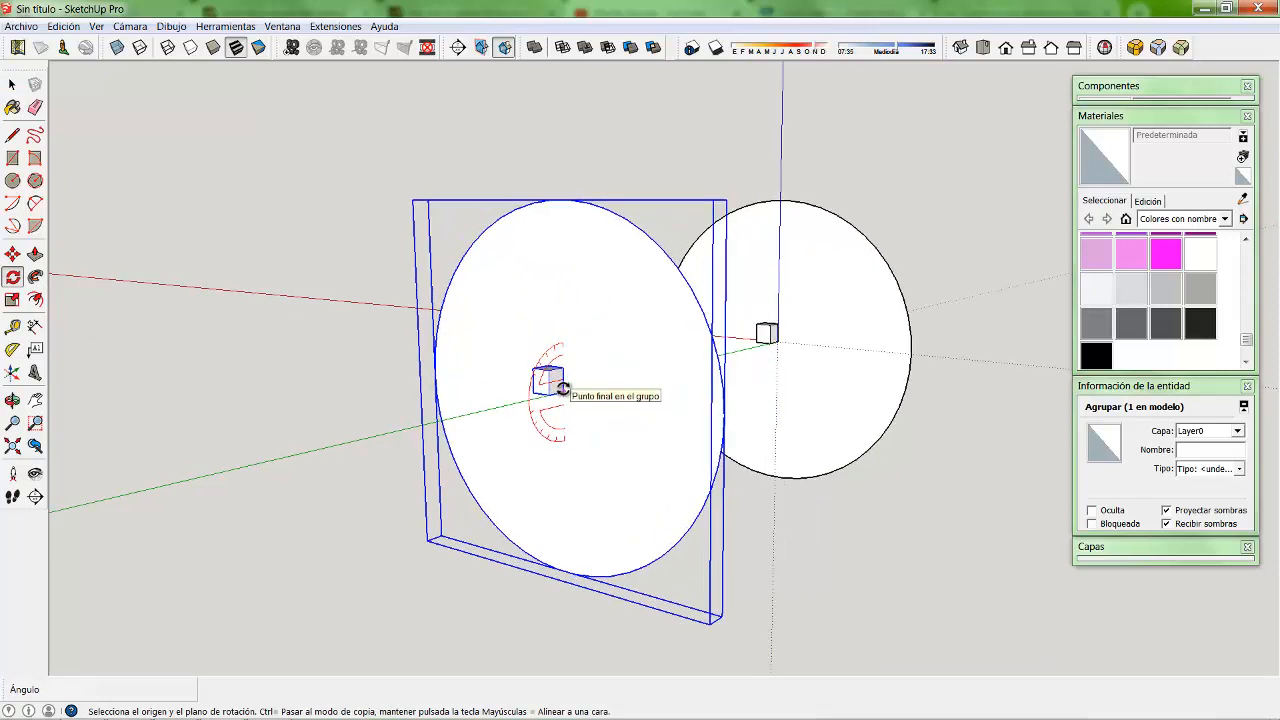
click(561, 389)
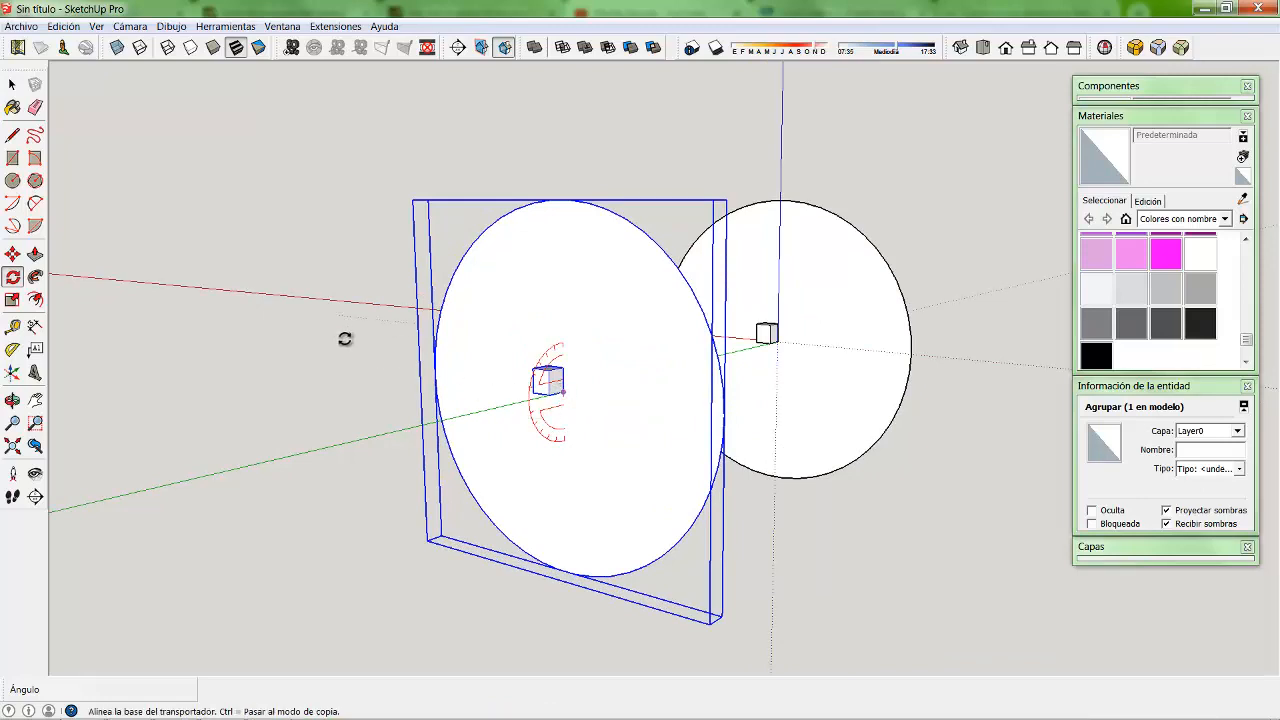
click(394, 425)
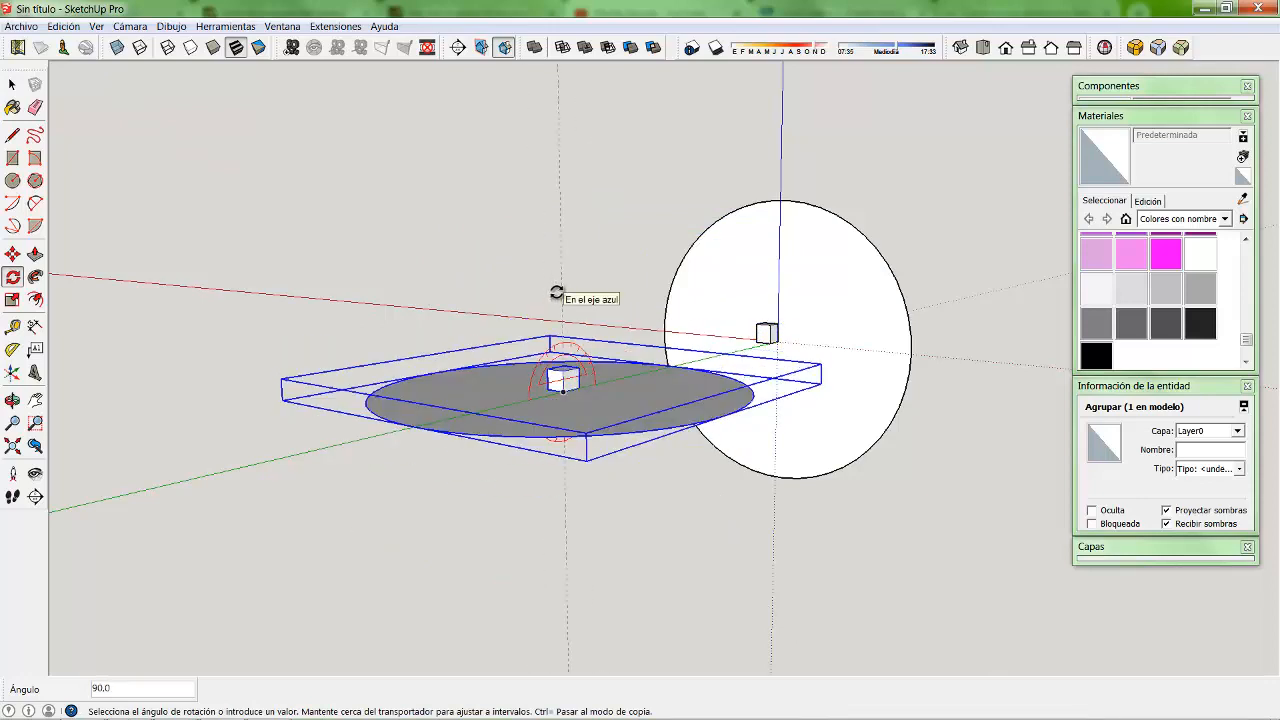
click(557, 292)
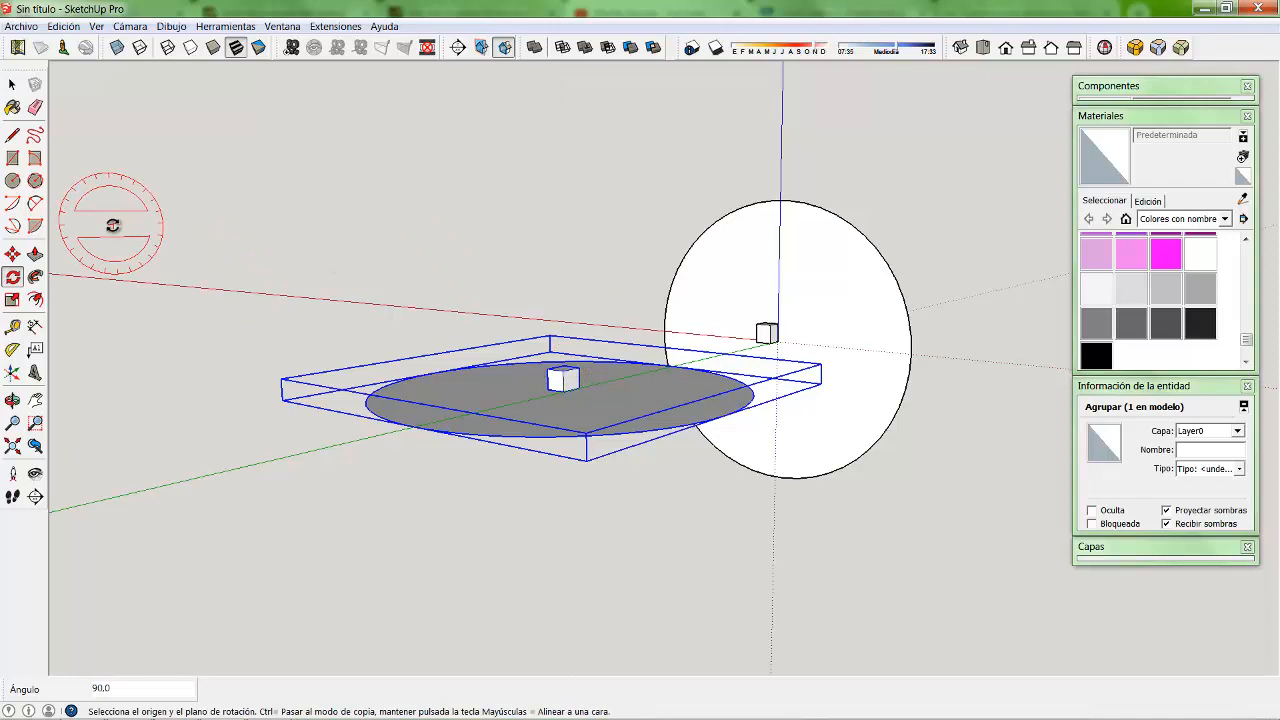
click(12, 84)
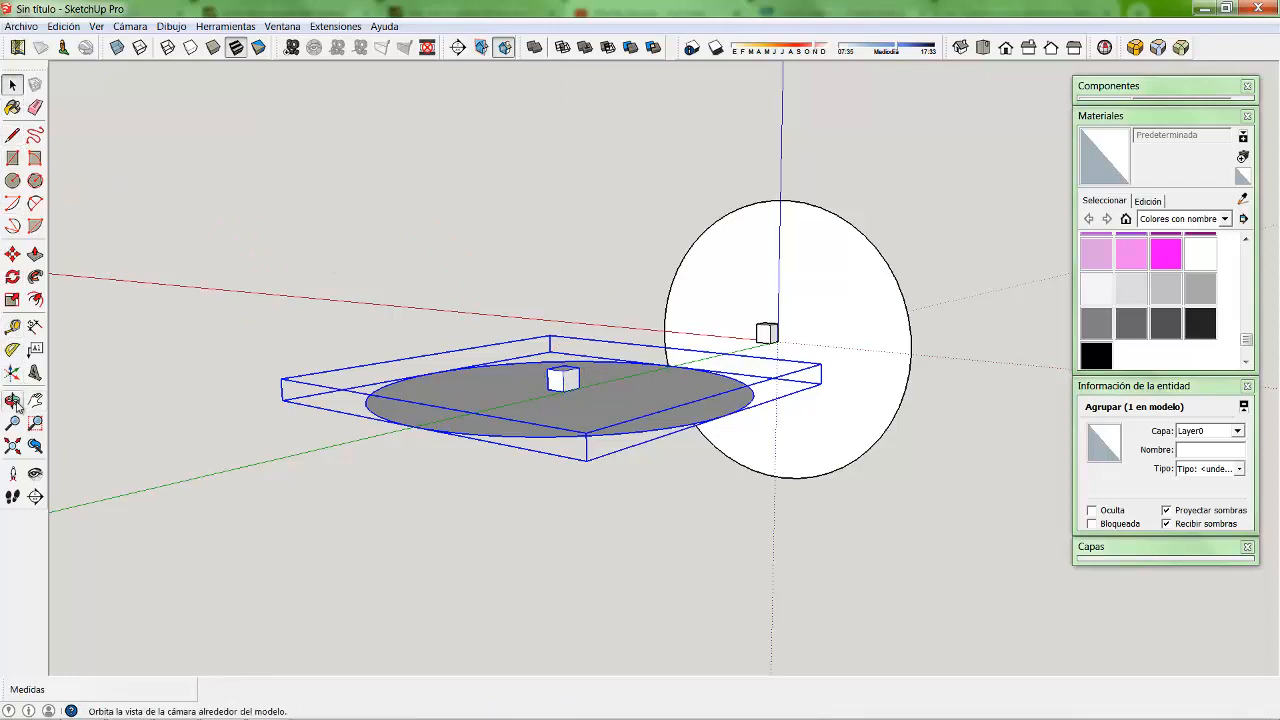
Open the upright circle's combined group and the box group nested inside it for editing.
click(12, 400)
mouse_move(640, 374)
mouse_down()
mouse_move(330, 393)
mouse_move(786, 405)
mouse_up()
click(14, 85)
scroll(726, 333, up, 6)
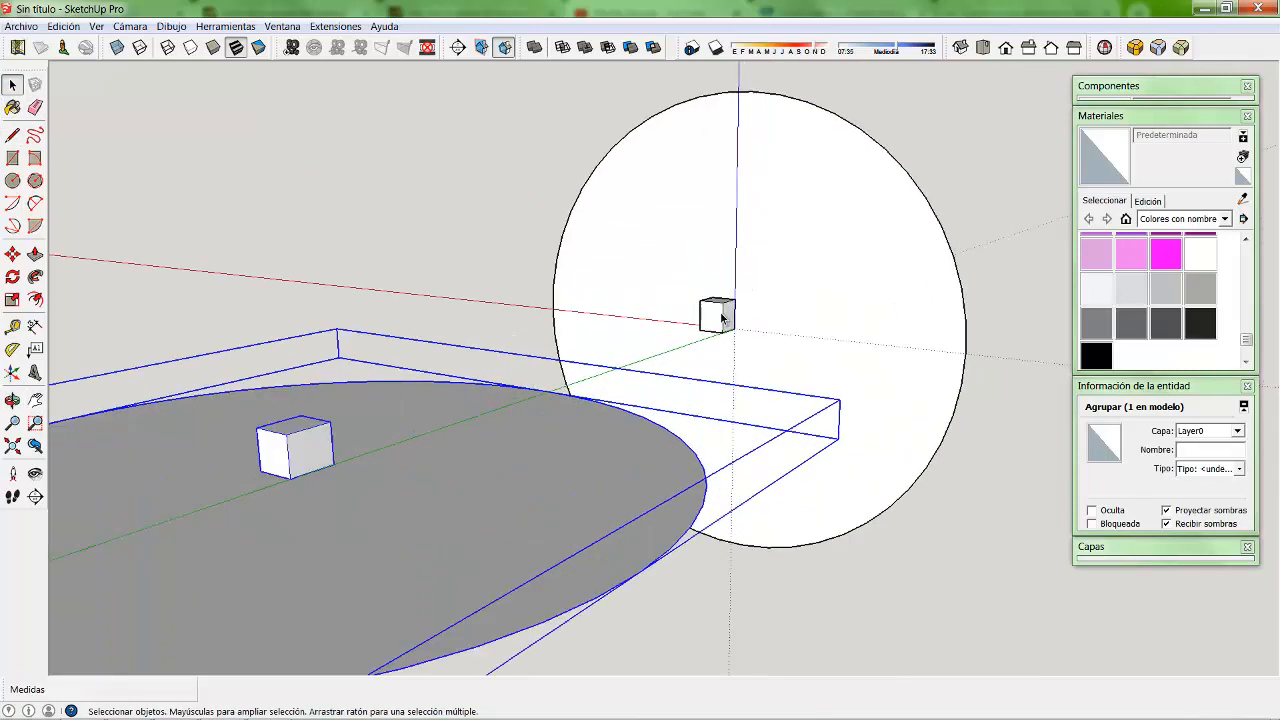
scroll(726, 333, up, 5)
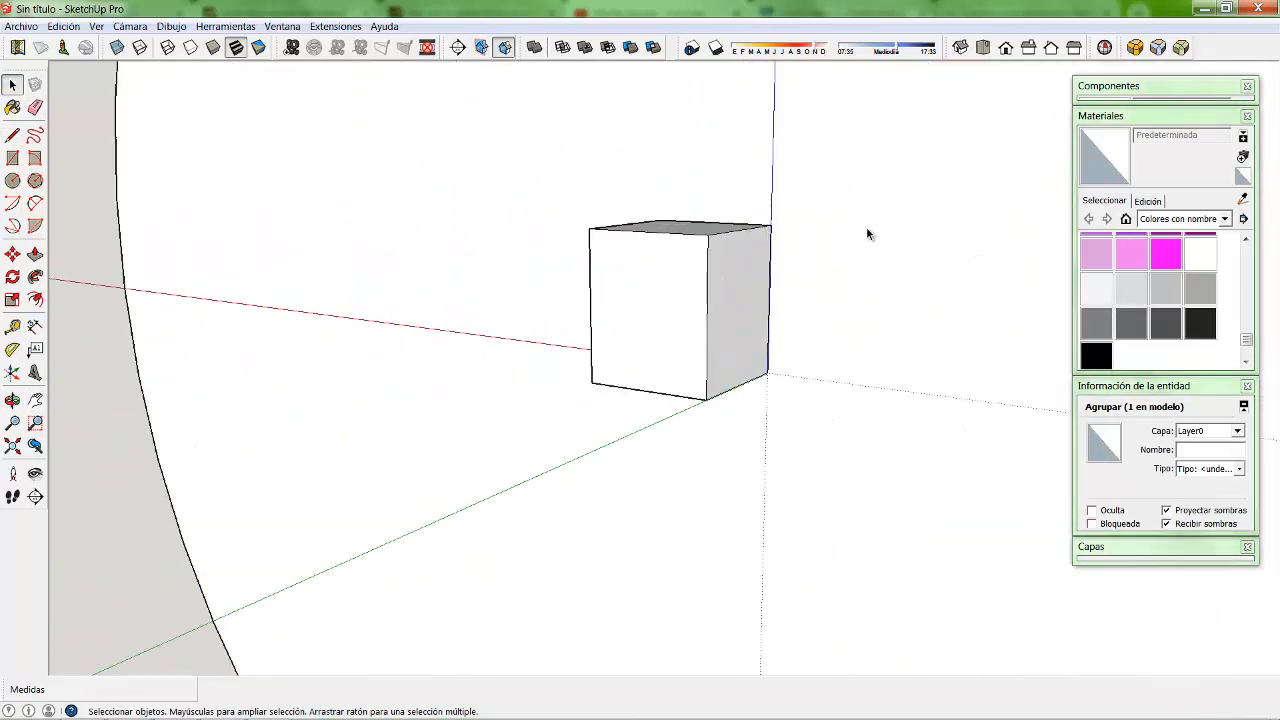
click(717, 321)
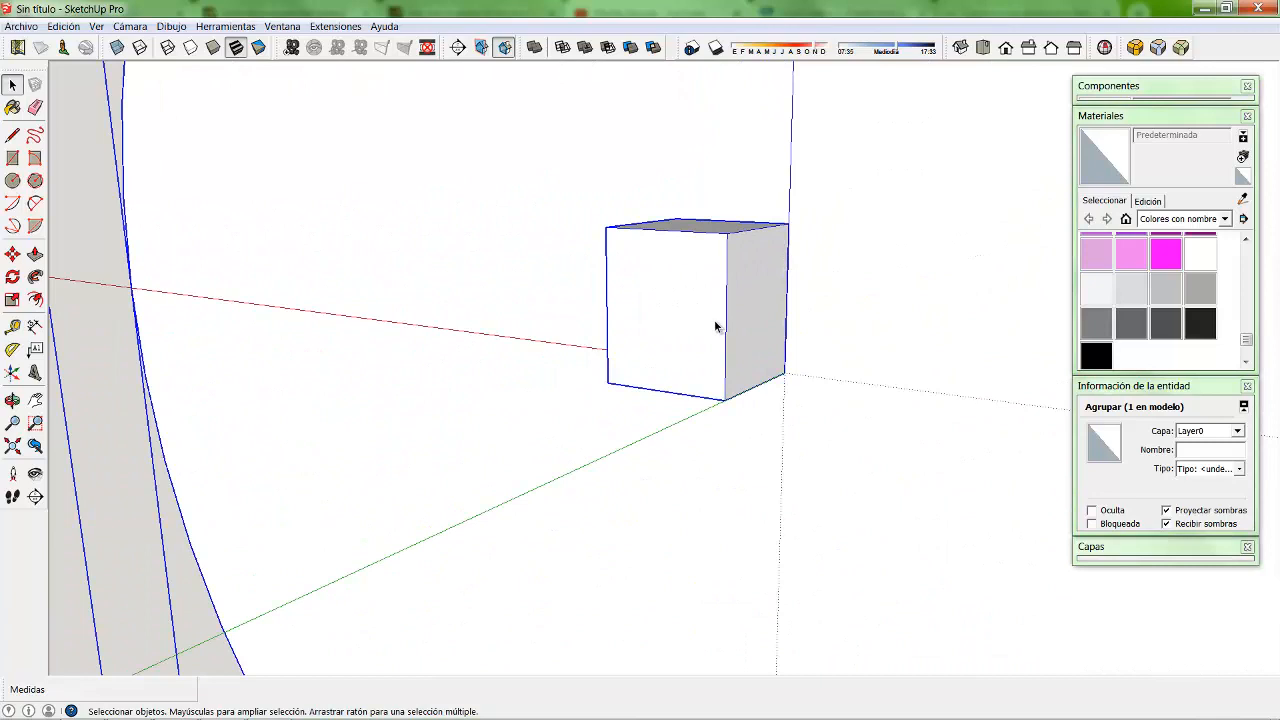
double_click(716, 321)
click(641, 332)
double_click(638, 287)
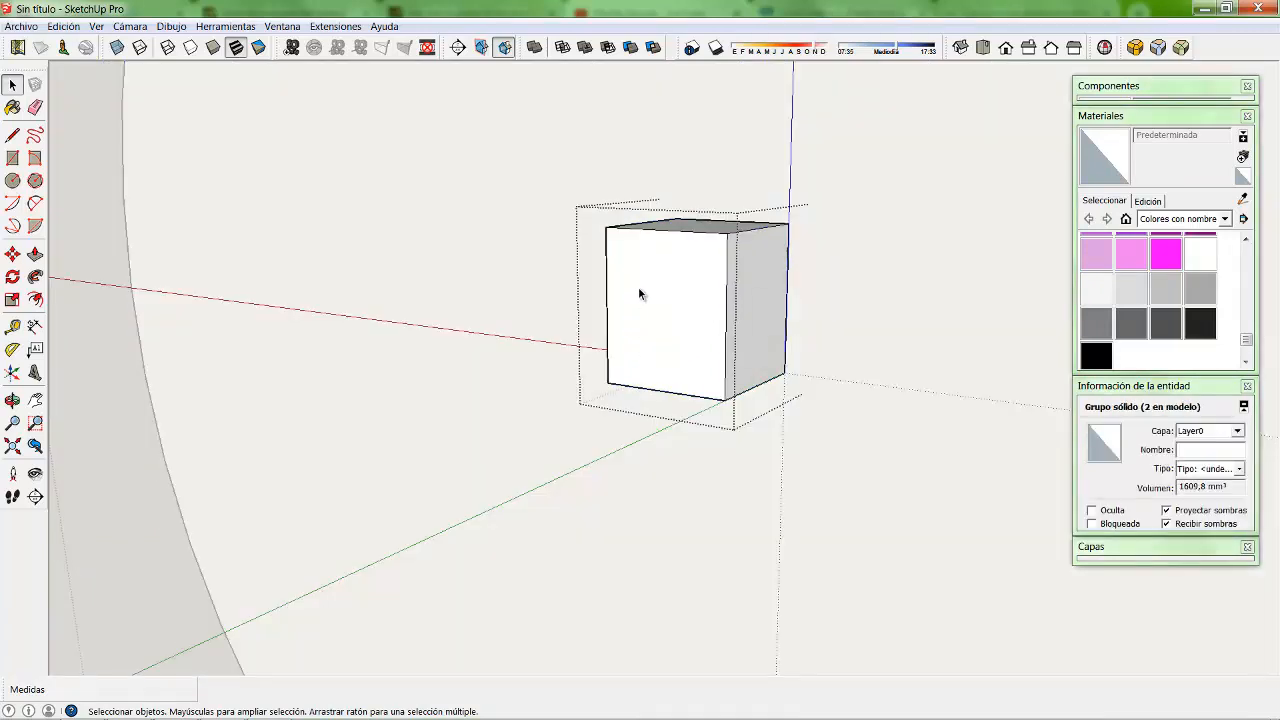
Delete the front edges and the front and side top edges of the box on the upright circle.
click(614, 237)
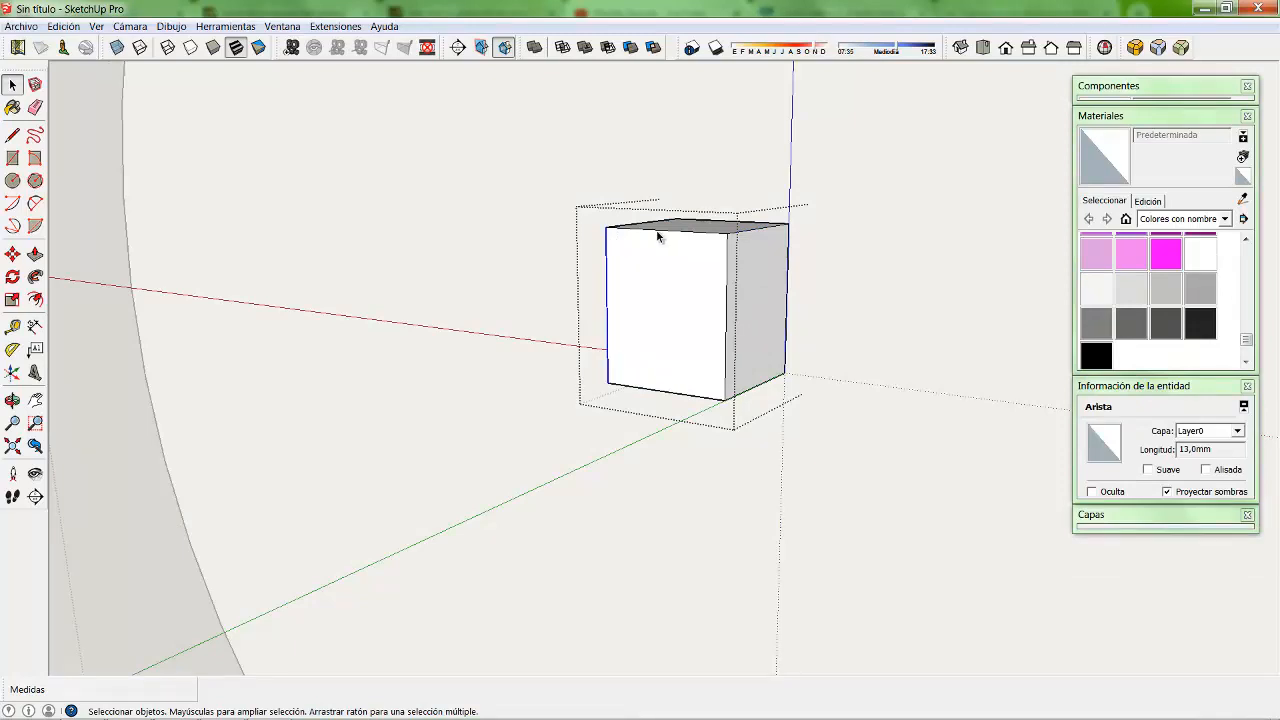
shift+click(647, 226)
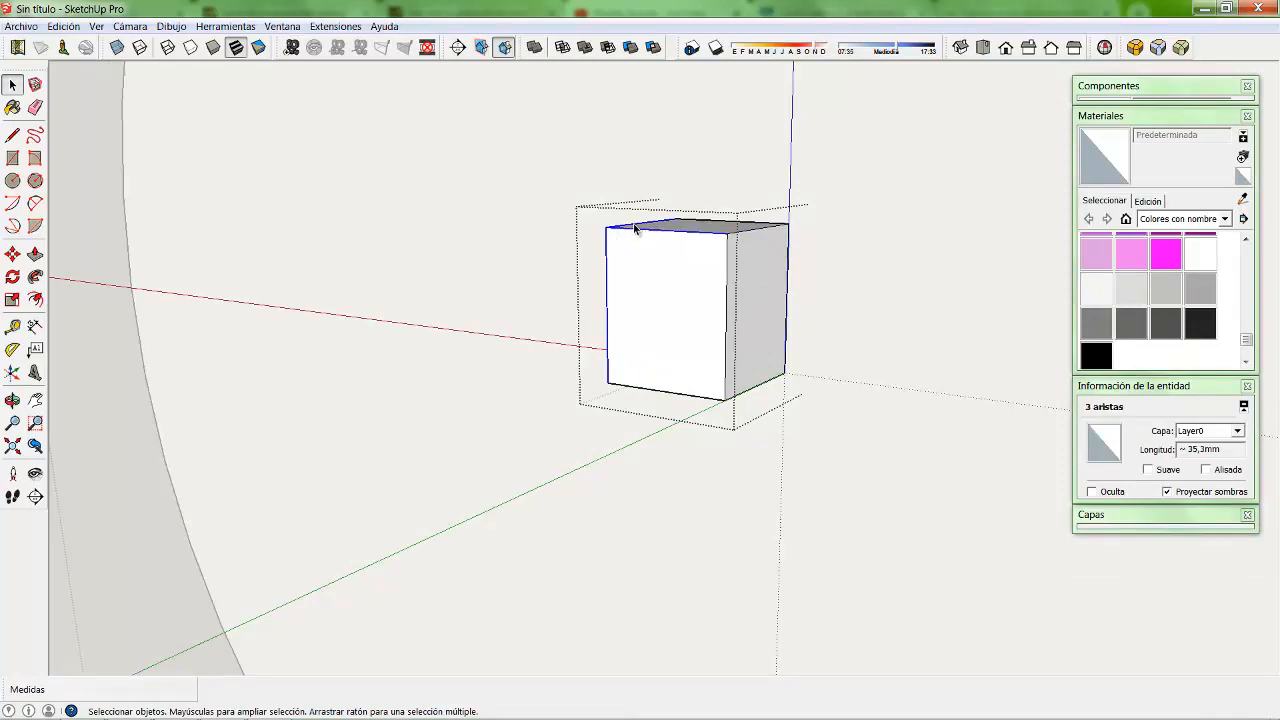
key(Delete)
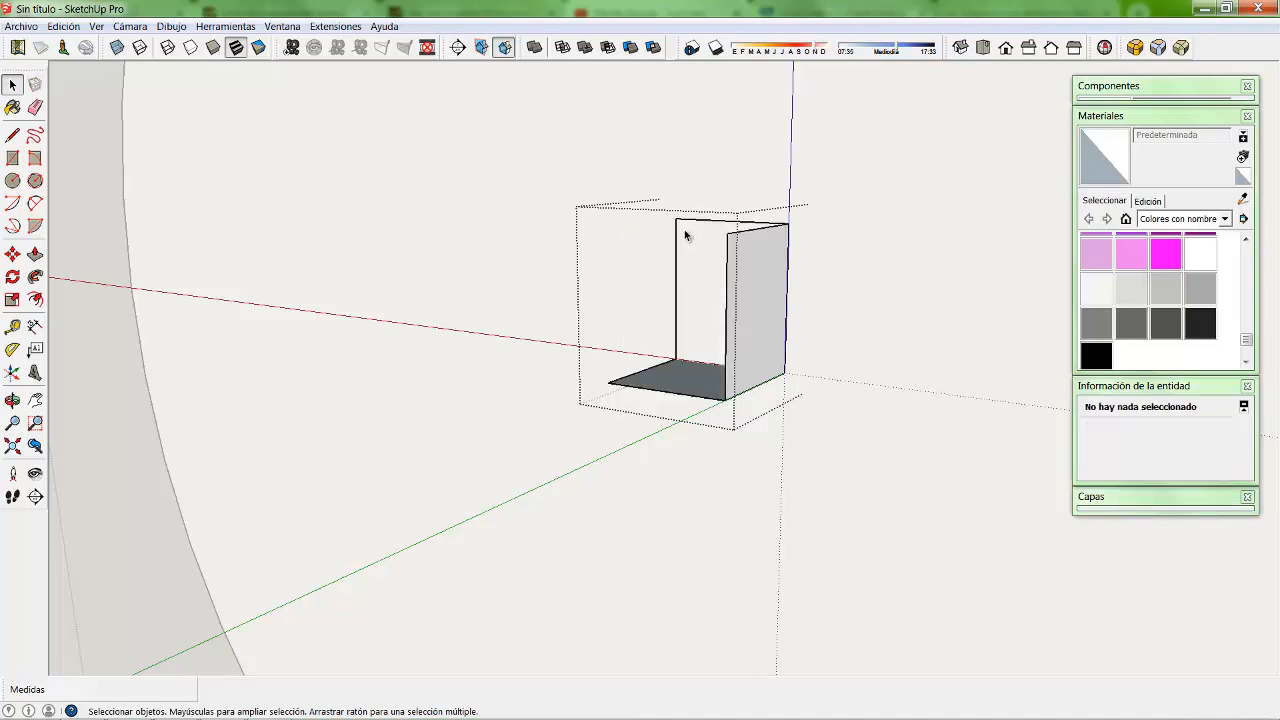
click(729, 256)
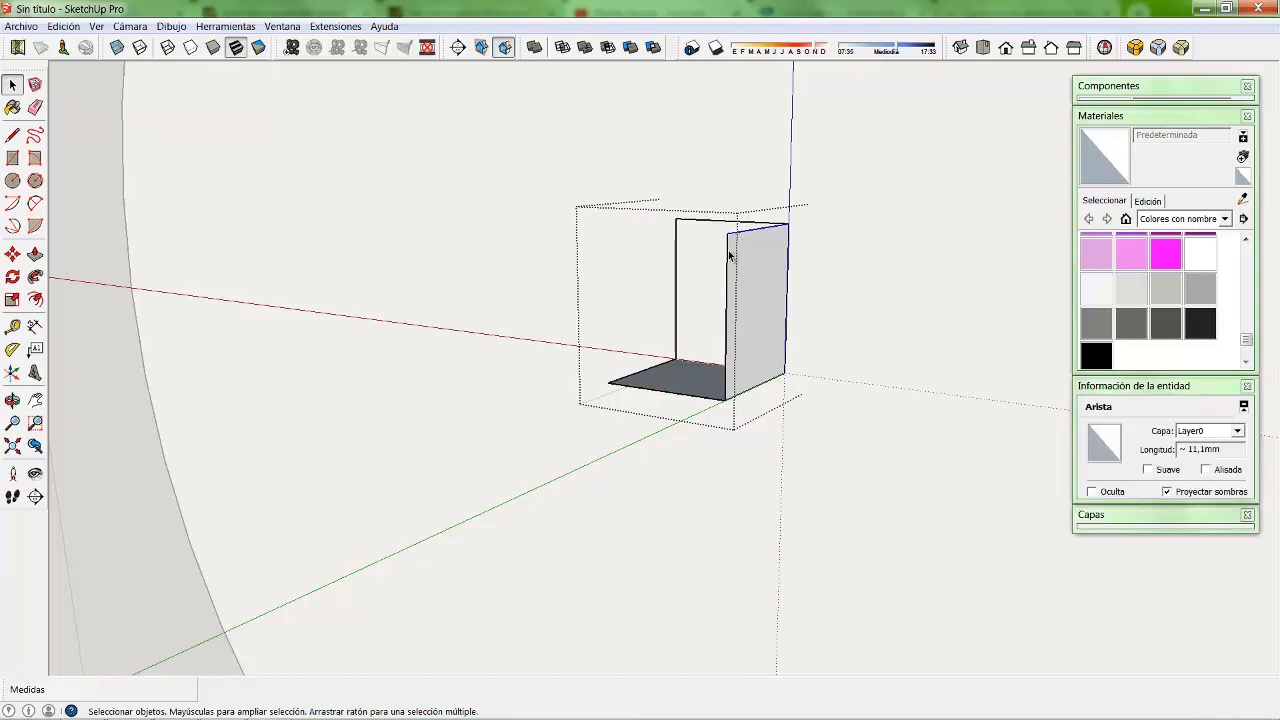
key(Delete)
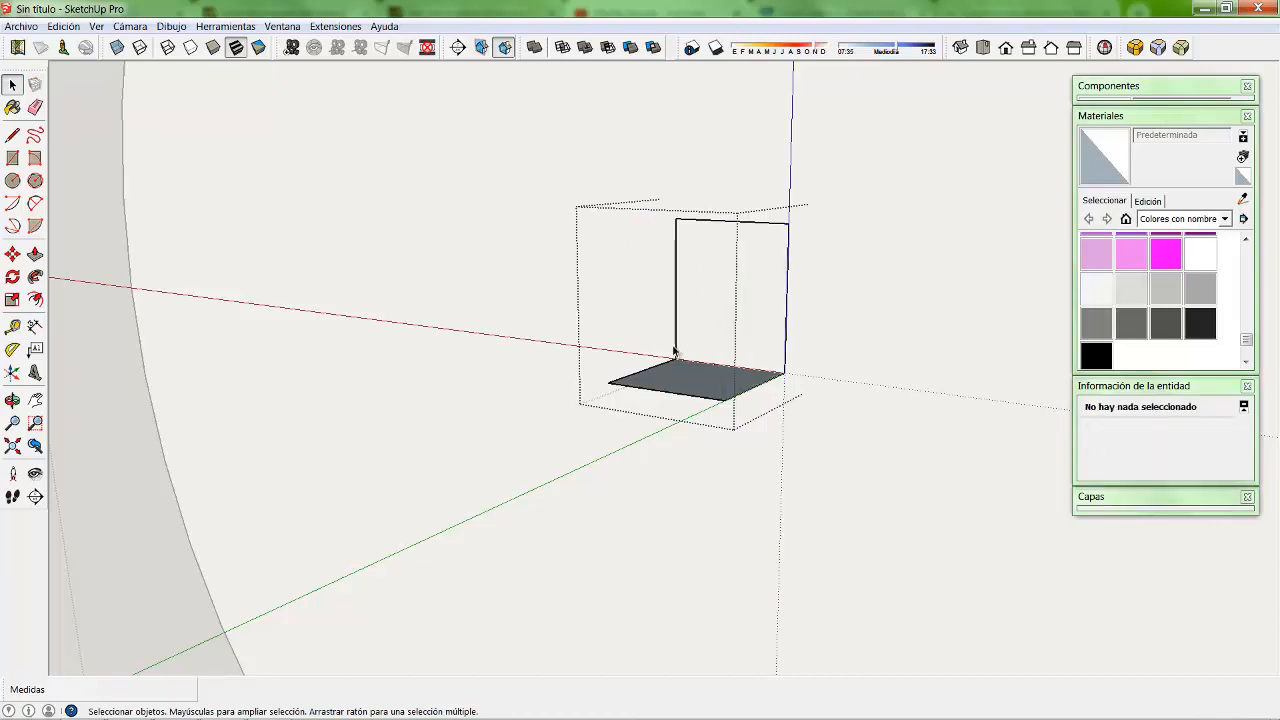
key(Delete)
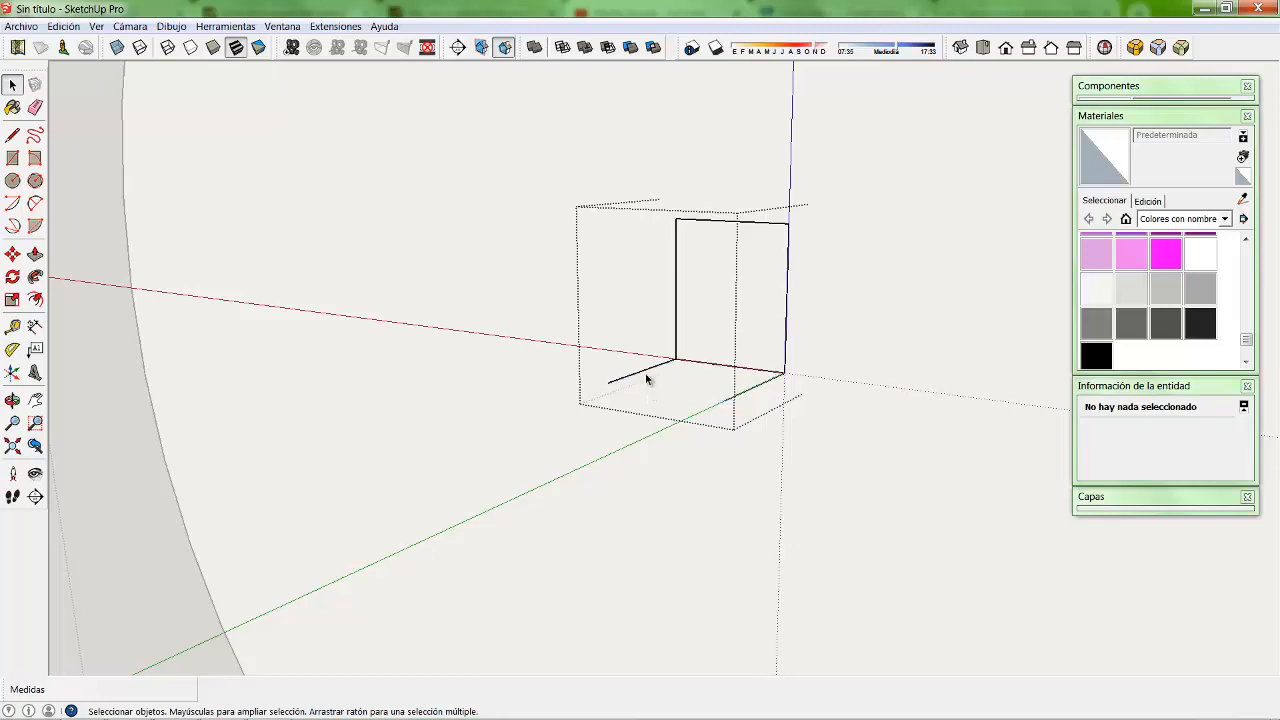
Delete the box's remaining outer edges, keeping only the three that meet at the circle's centre, and exit group editing.
click(646, 371)
key(Delete)
click(679, 347)
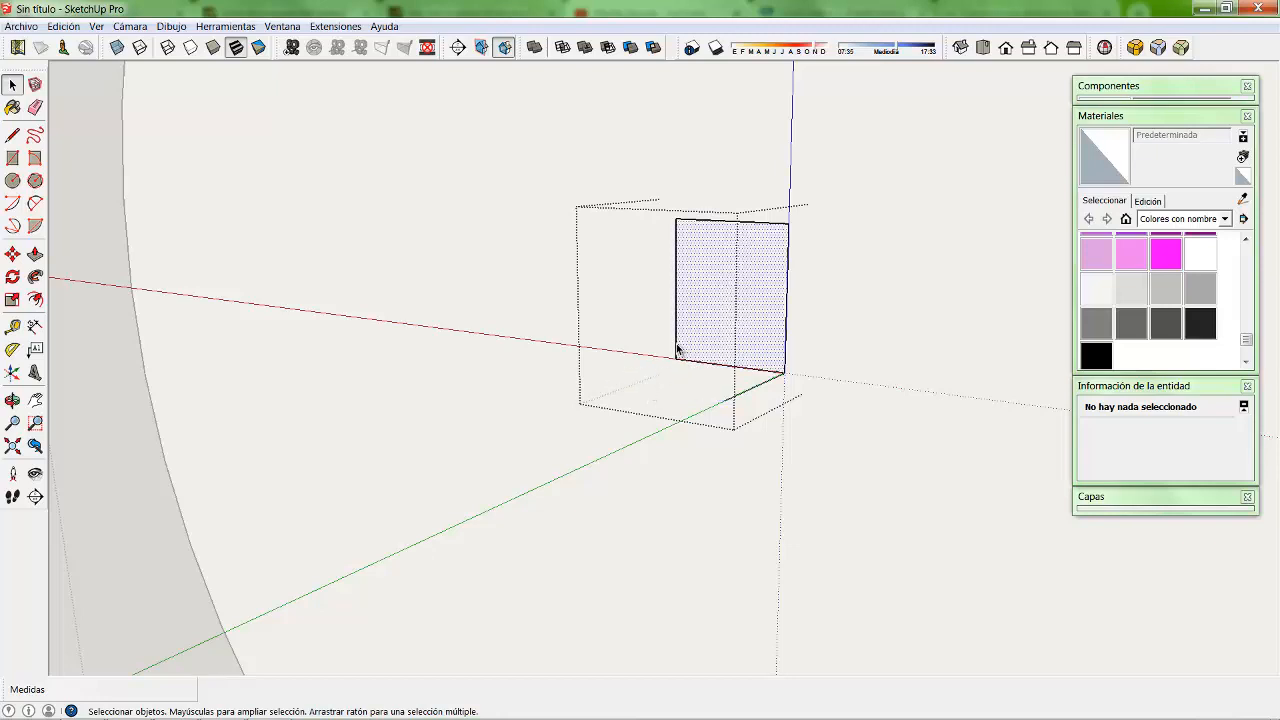
click(676, 348)
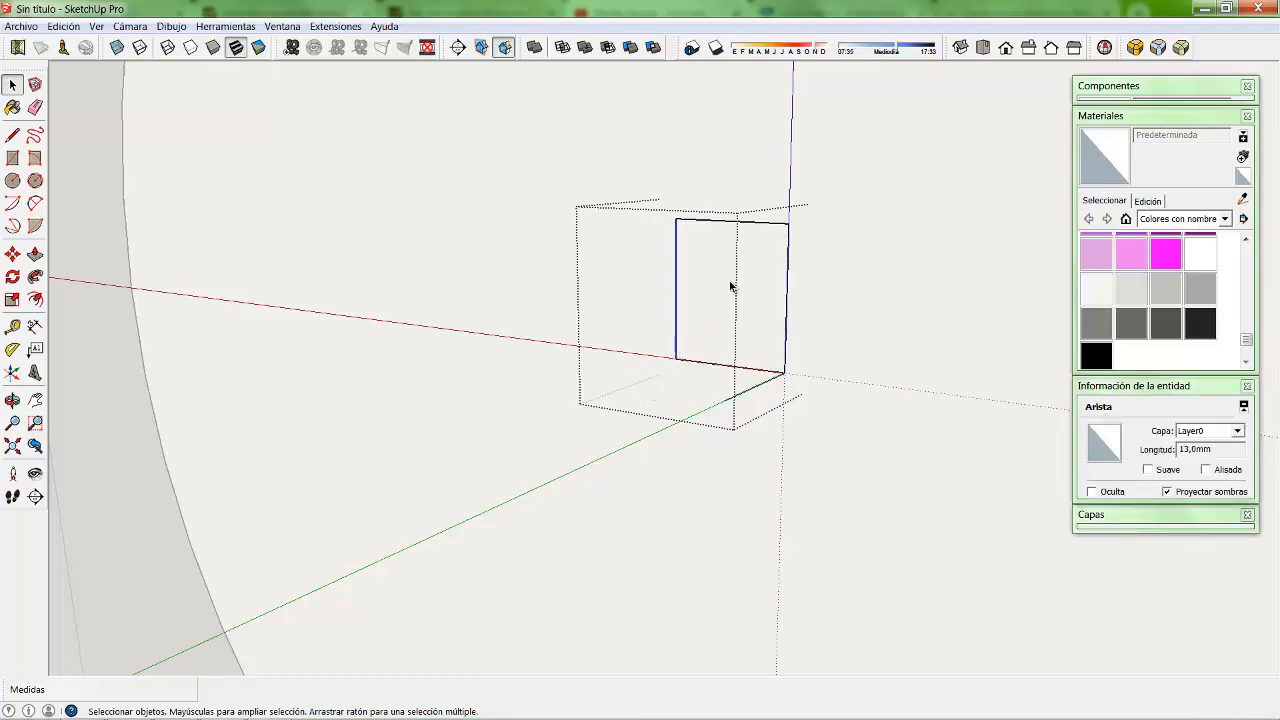
key(Delete)
click(734, 222)
key(Delete)
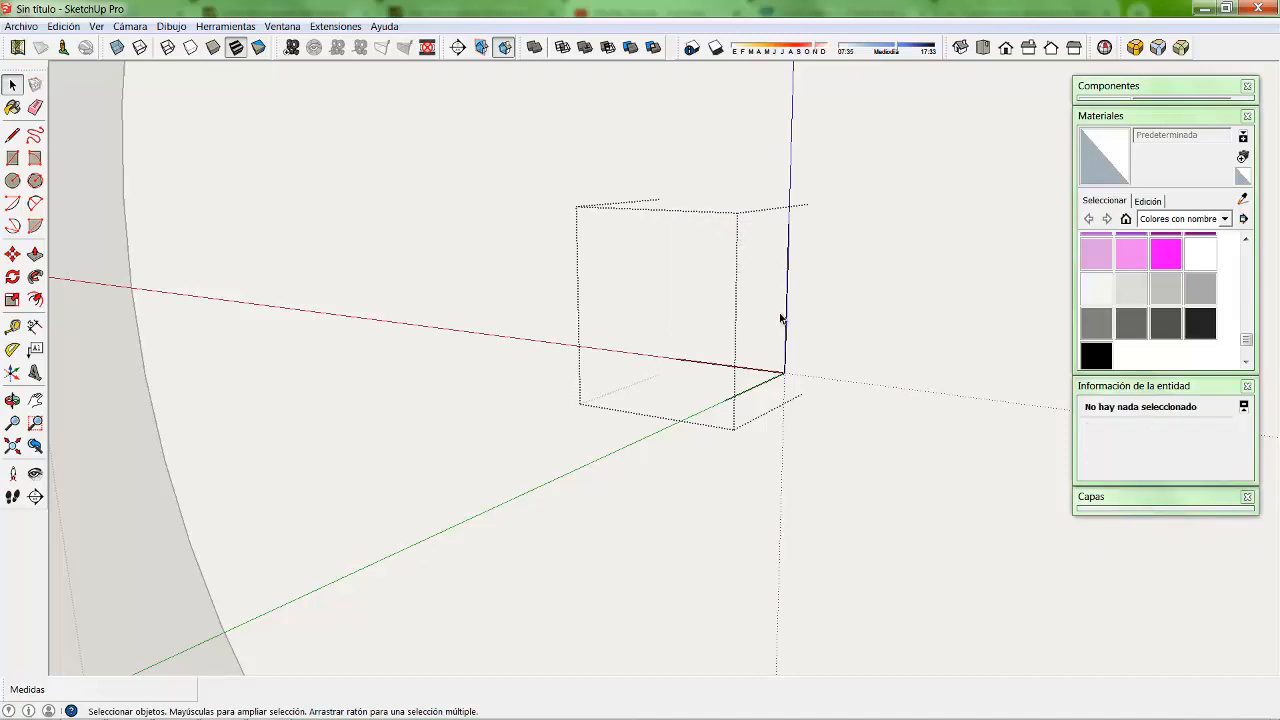
click(103, 268)
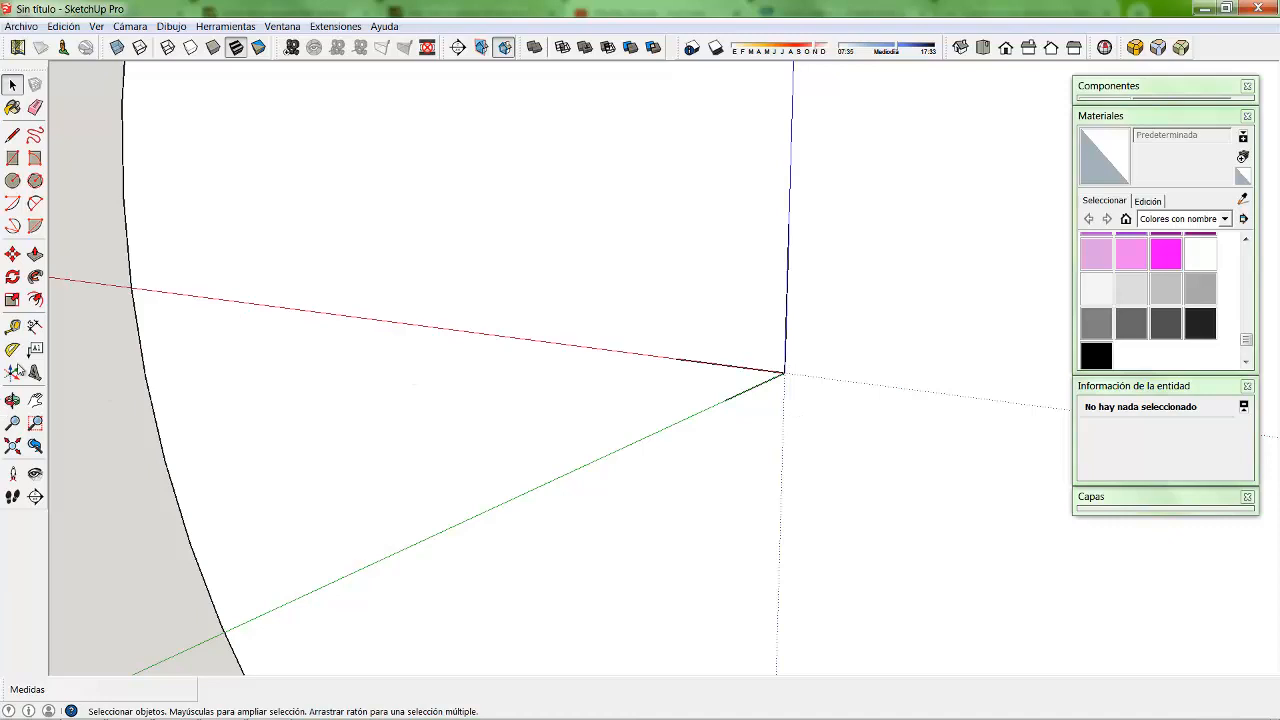
Examine the reduced box's three remaining edges and its bounding box inside the upright circle's group, then clear the selection.
click(12, 400)
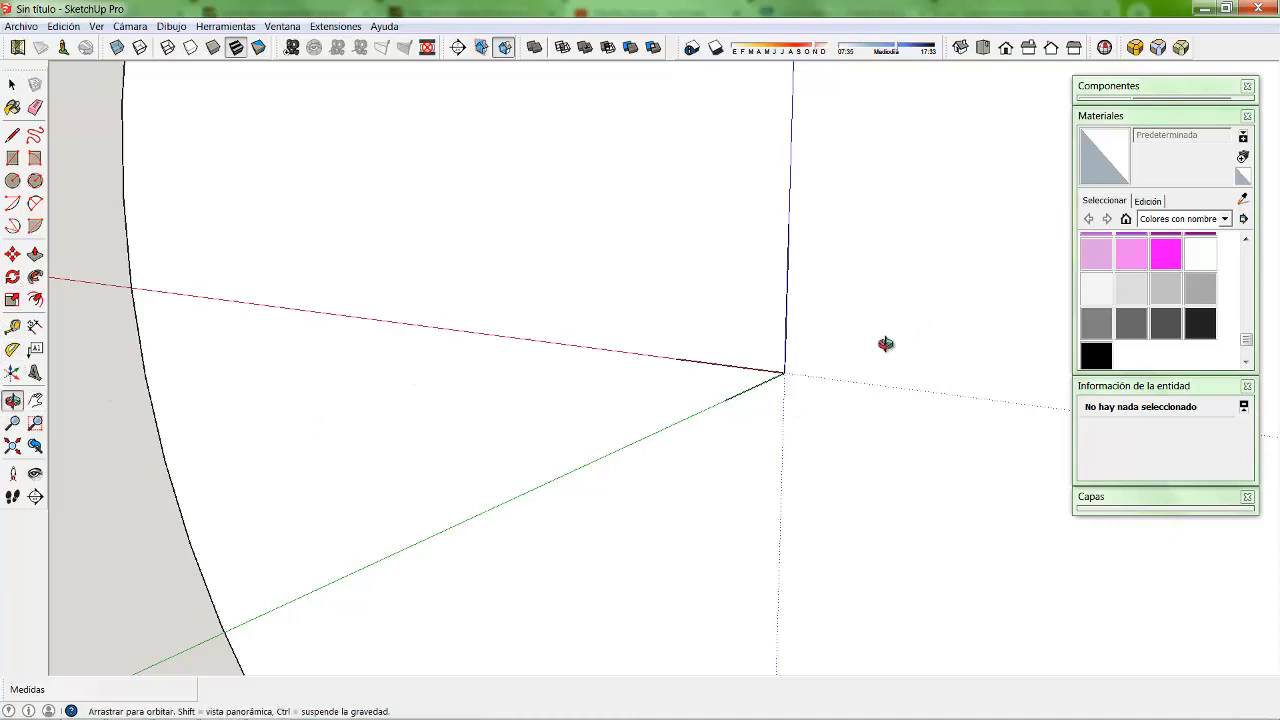
drag(885, 343, 150, 208)
click(12, 86)
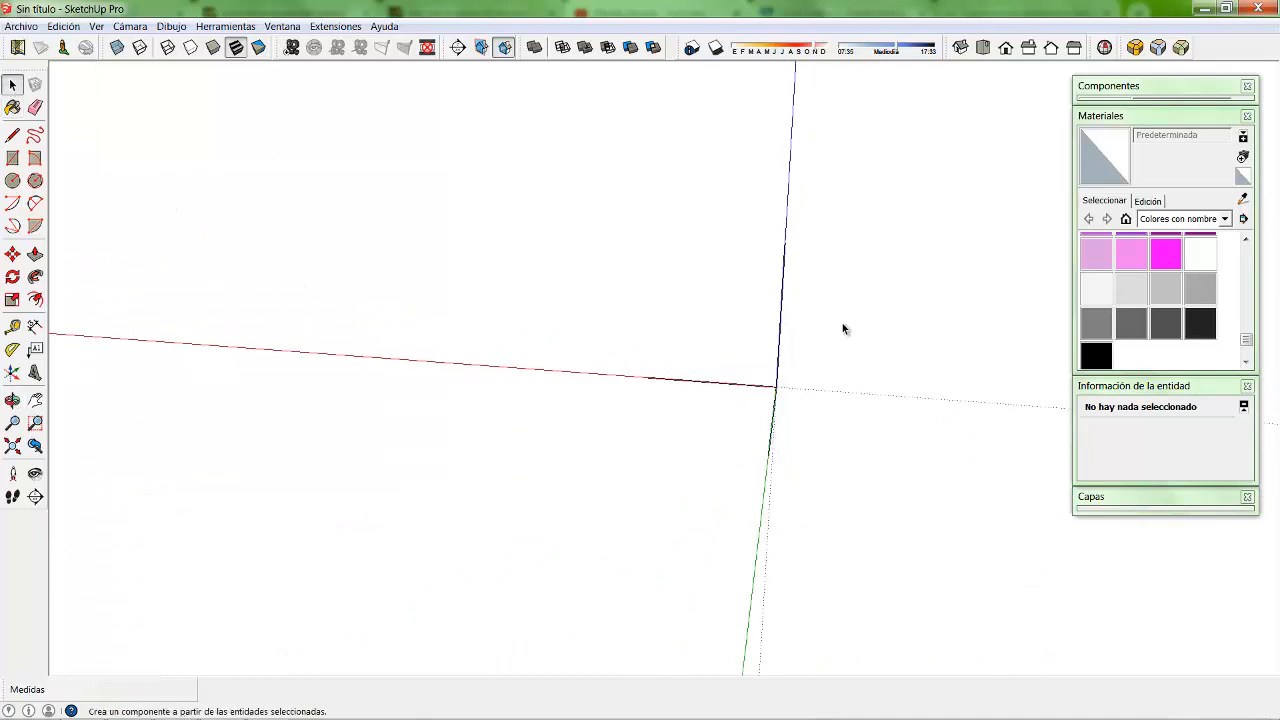
click(771, 422)
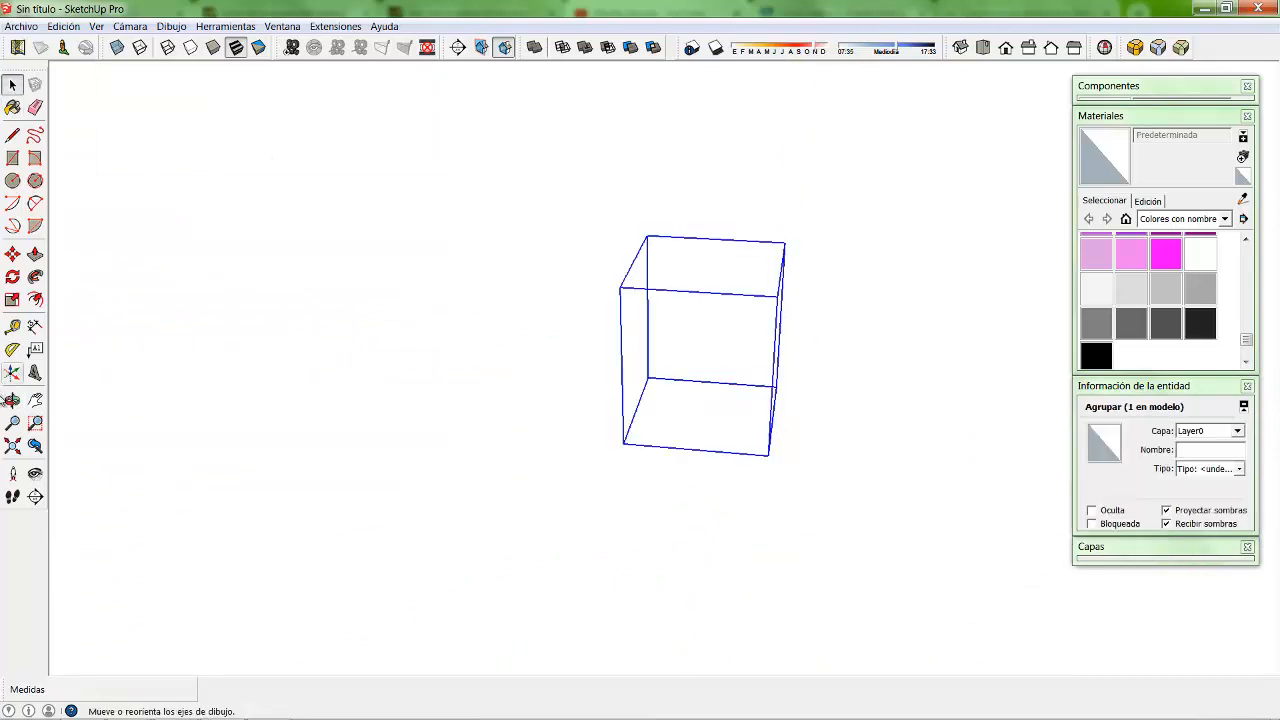
scroll(592, 390, down, 5)
scroll(592, 391, down, 3)
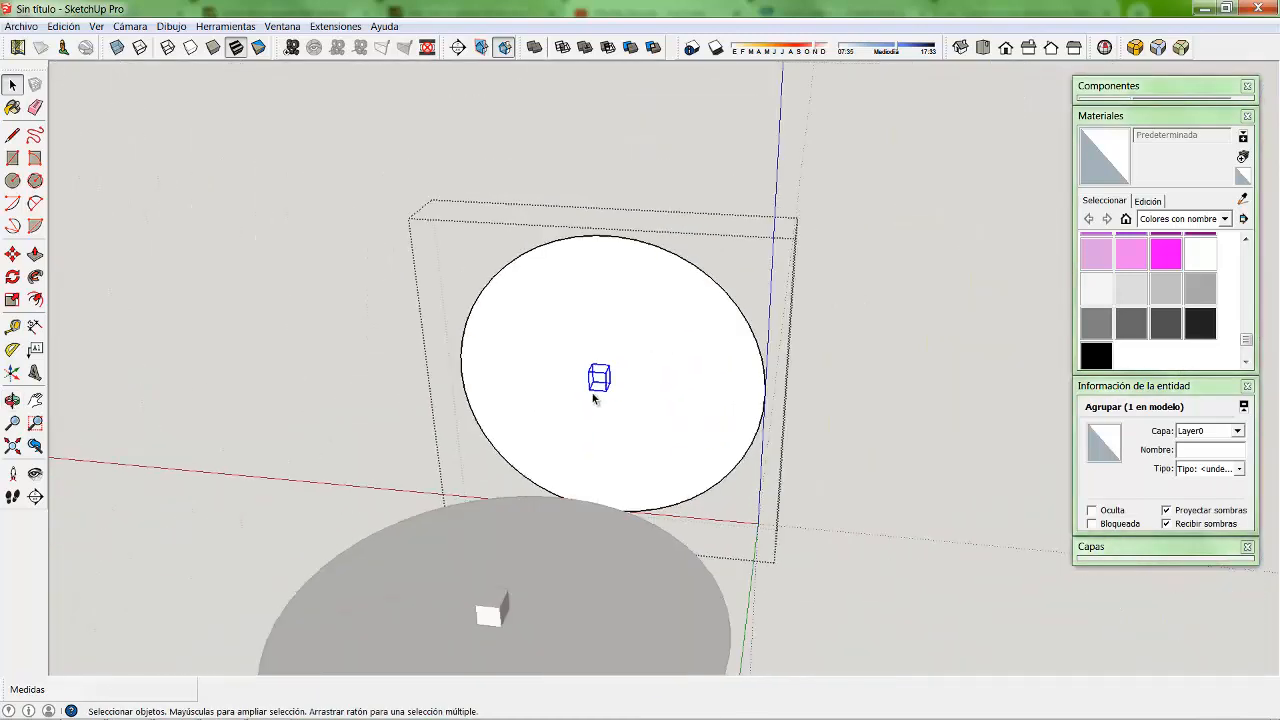
scroll(595, 398, up, 3)
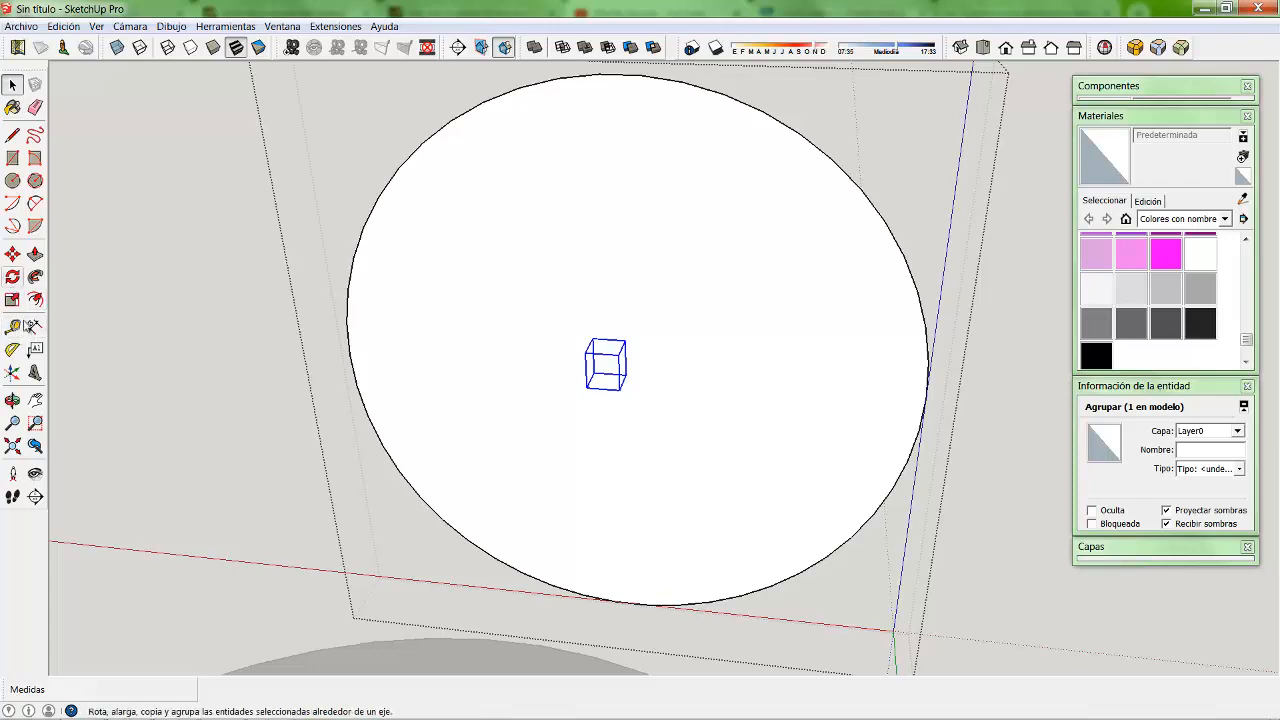
key(o)
drag(643, 403, 491, 412)
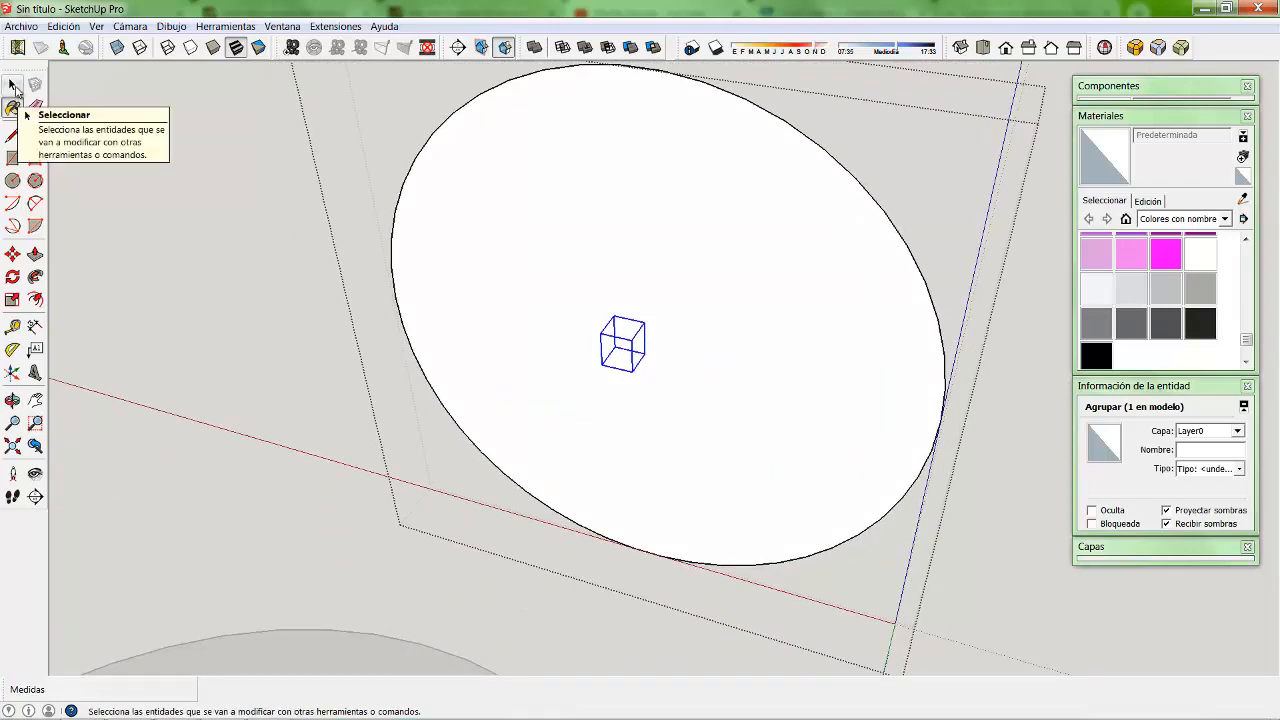
click(12, 84)
click(188, 187)
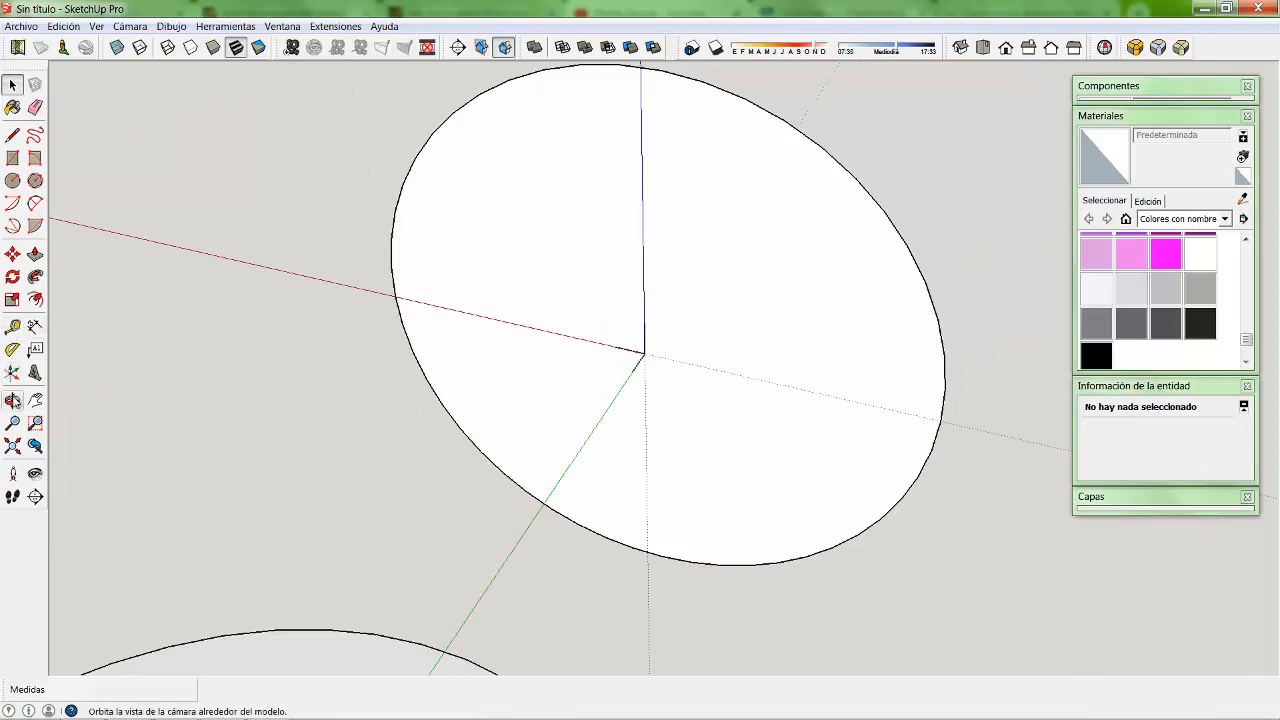
Compare the upright circle's reduced corner reference with the full box on the flat circle from several angles.
click(12, 399)
drag(449, 394, 417, 549)
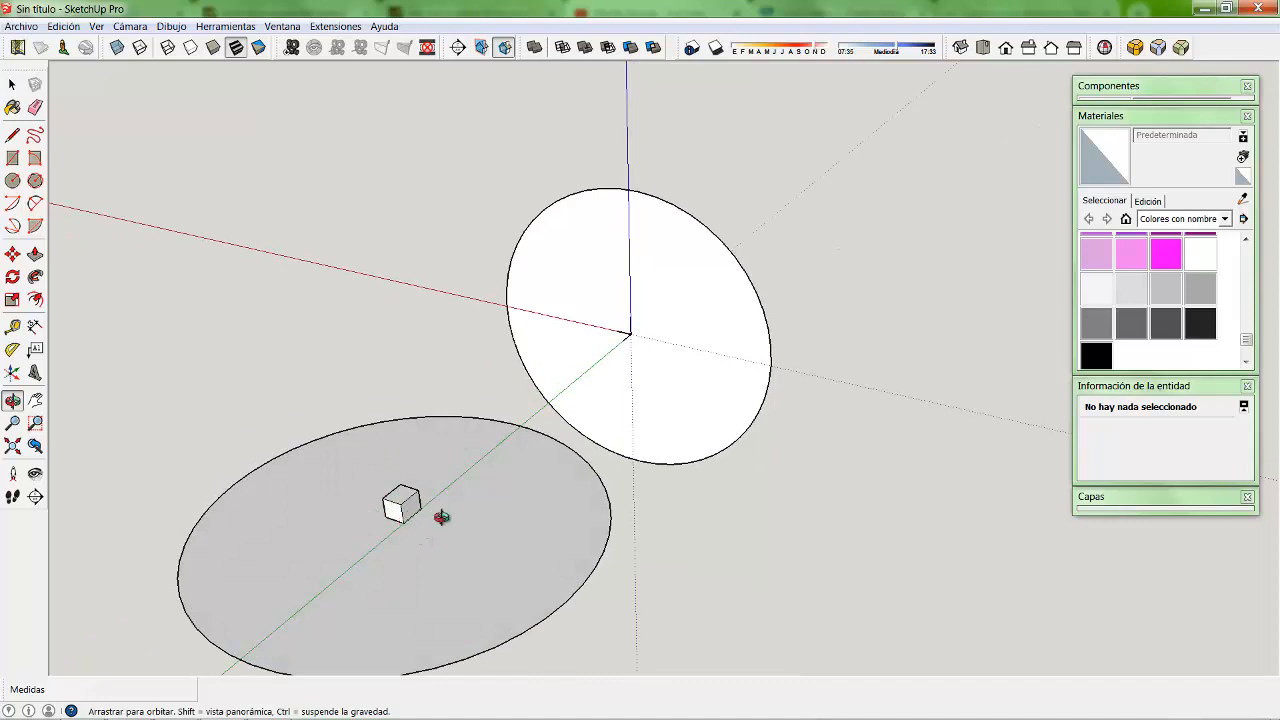
drag(507, 582, 620, 579)
scroll(605, 560, down, 3)
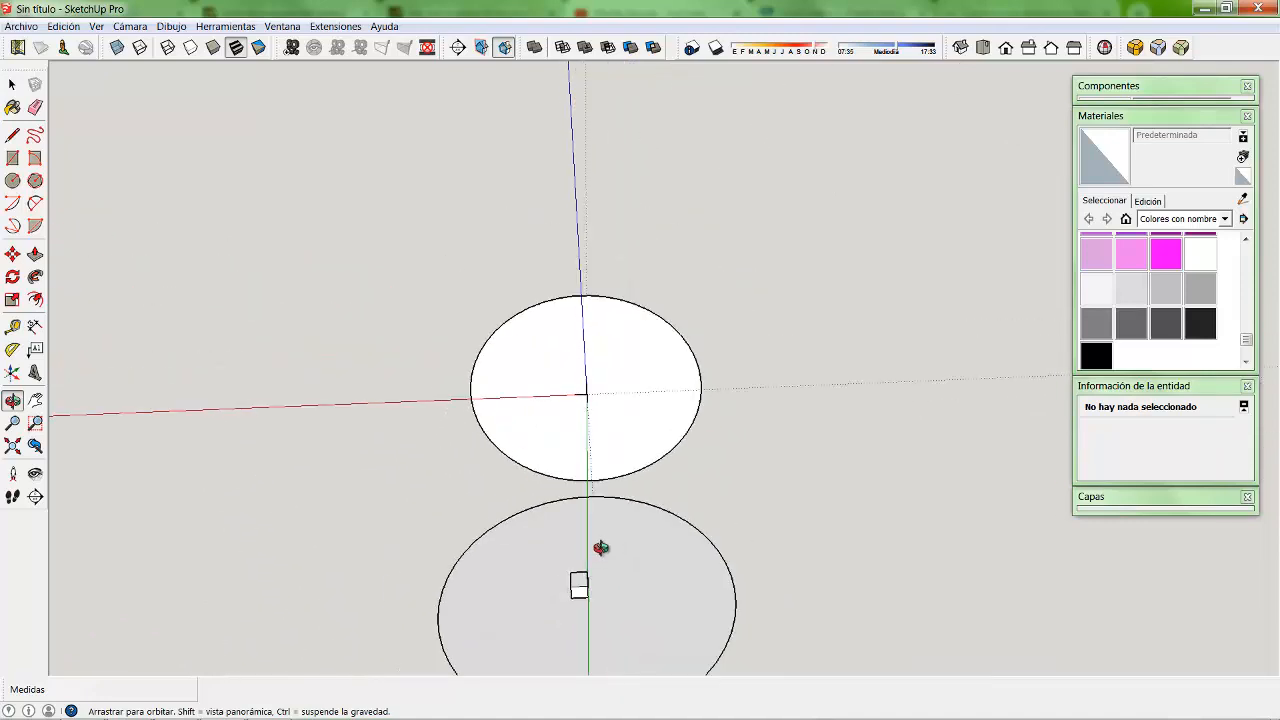
scroll(575, 560, down, 2)
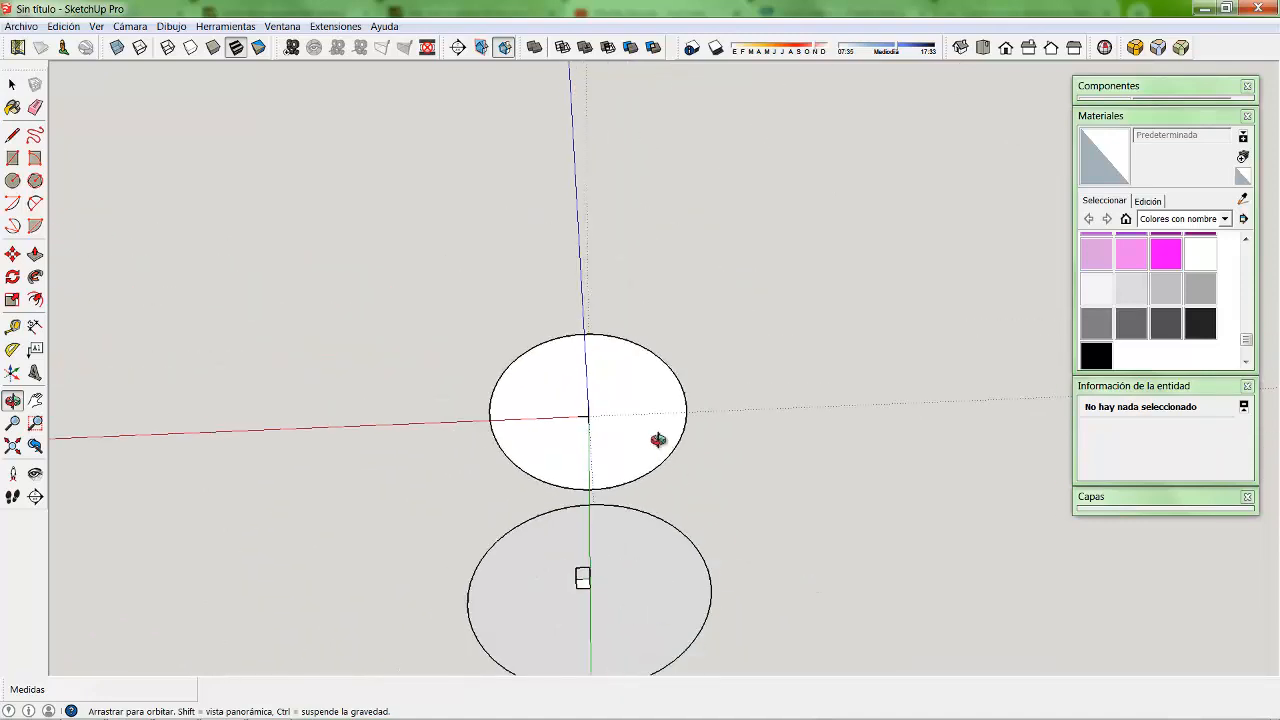
scroll(606, 410, down, 2)
scroll(606, 569, up, 6)
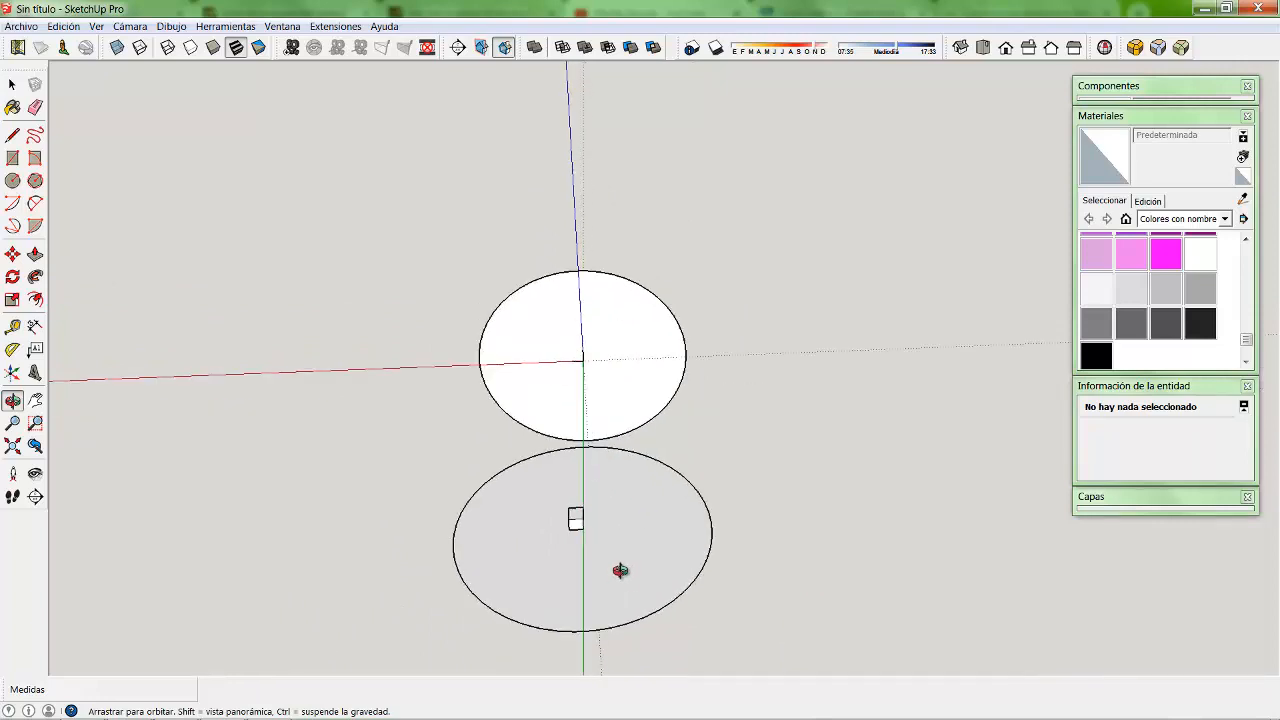
drag(336, 354, 317, 329)
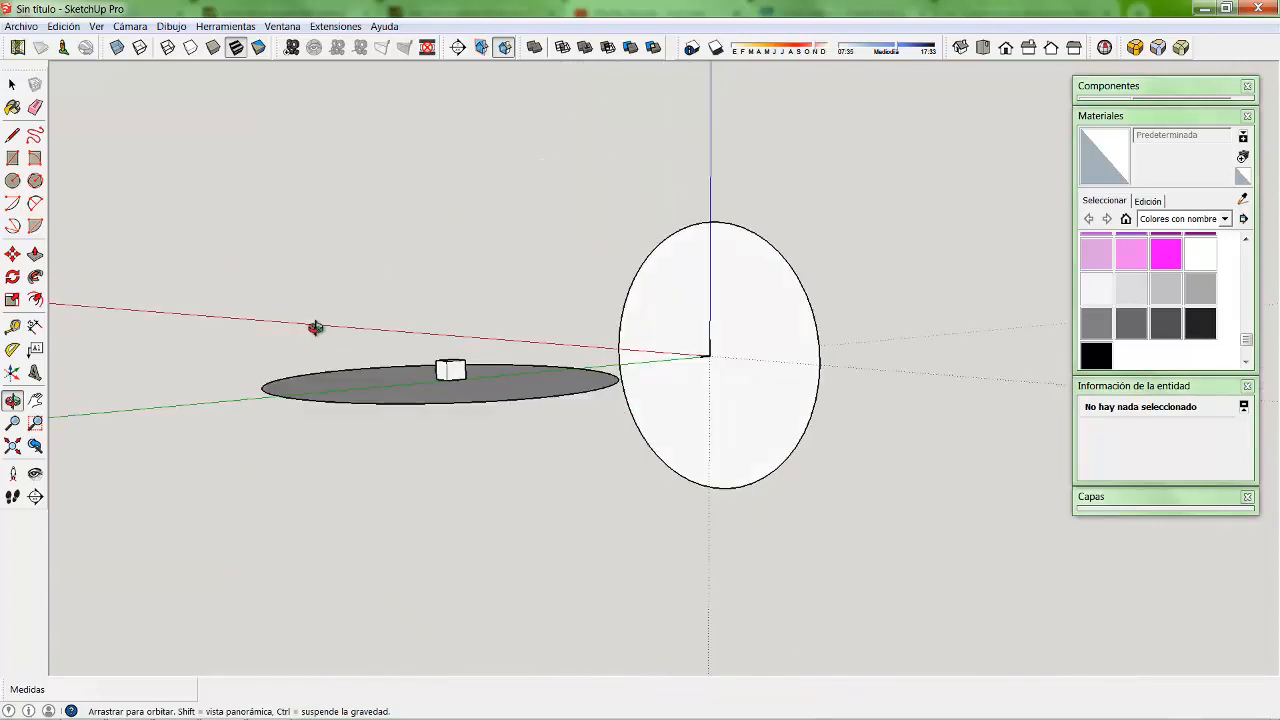
mouse_move(623, 371)
mouse_down()
mouse_move(654, 409)
mouse_move(552, 466)
mouse_up()
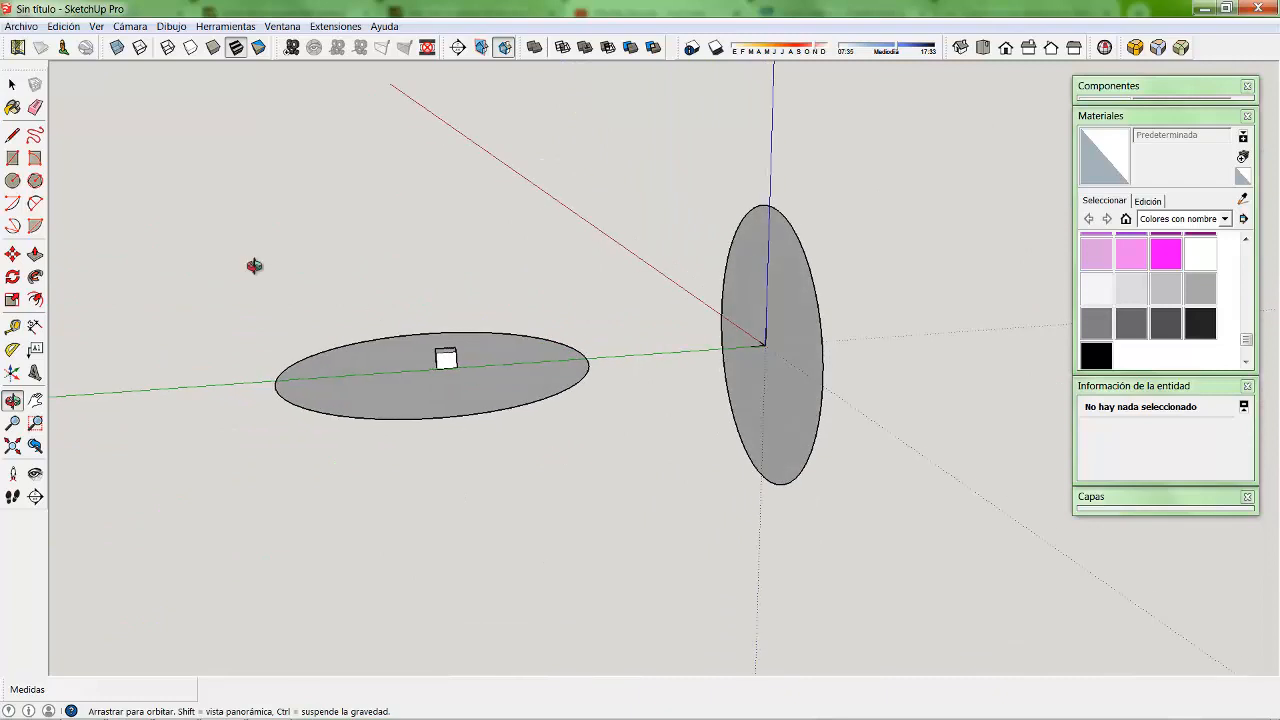
click(12, 85)
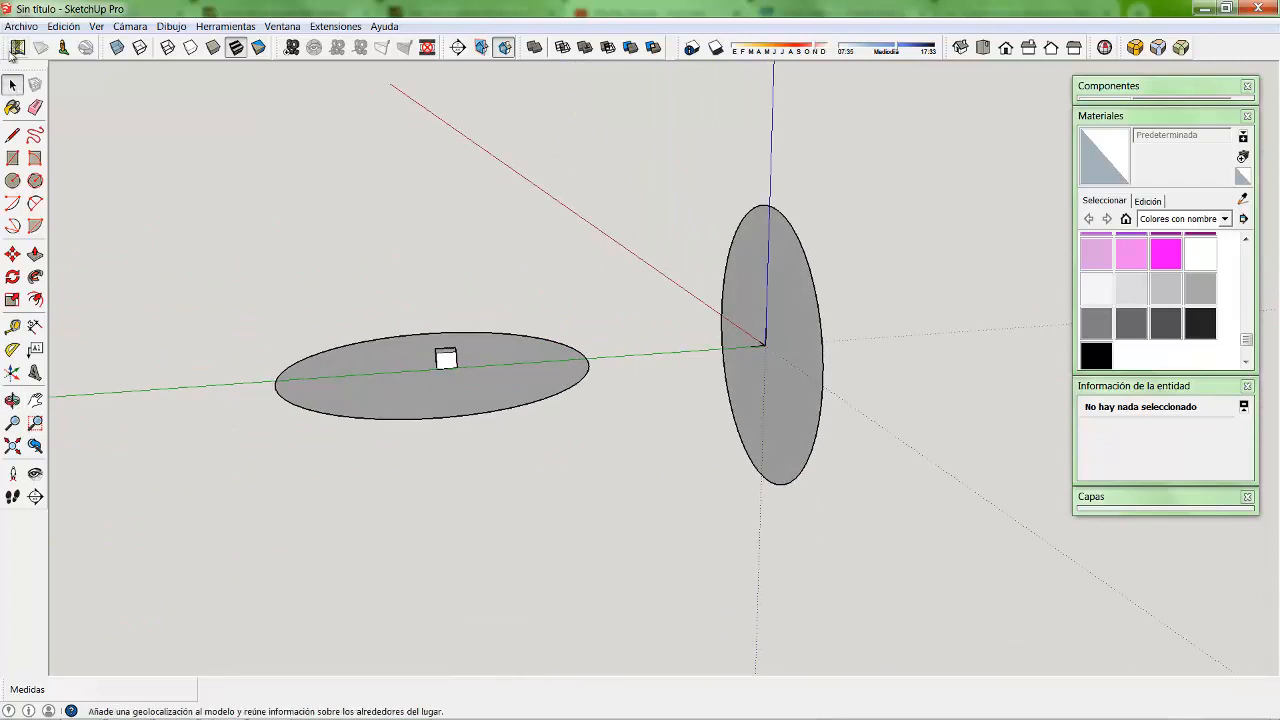